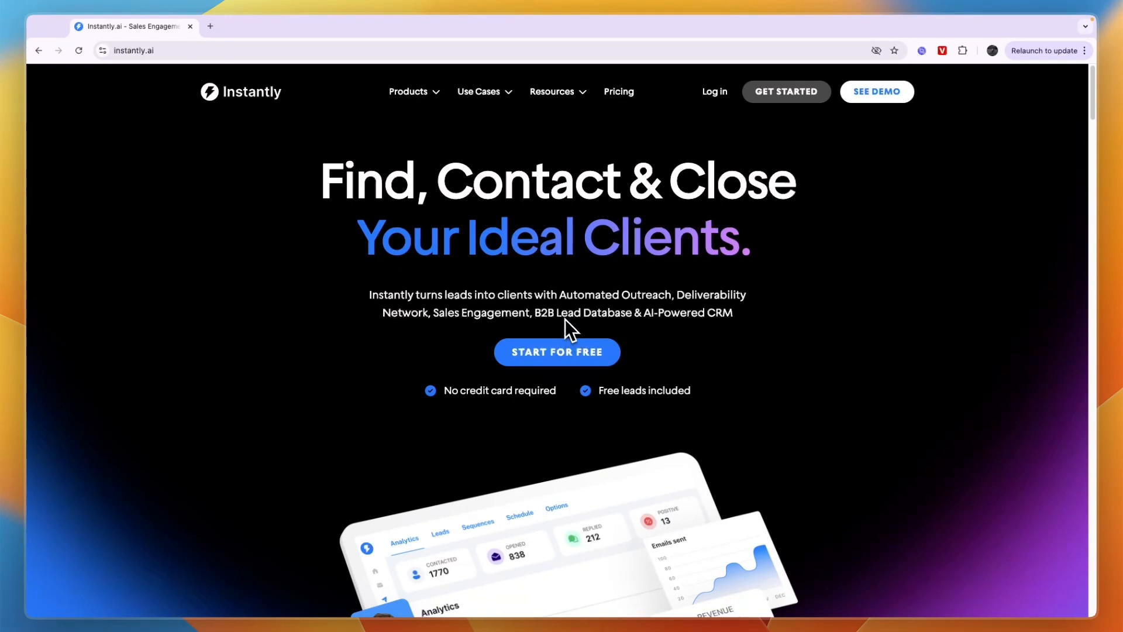
Start the free sign-up from the Instantly homepage
left_click_drag(556, 317, 759, 346)
left_click(671, 326)
left_click(748, 344)
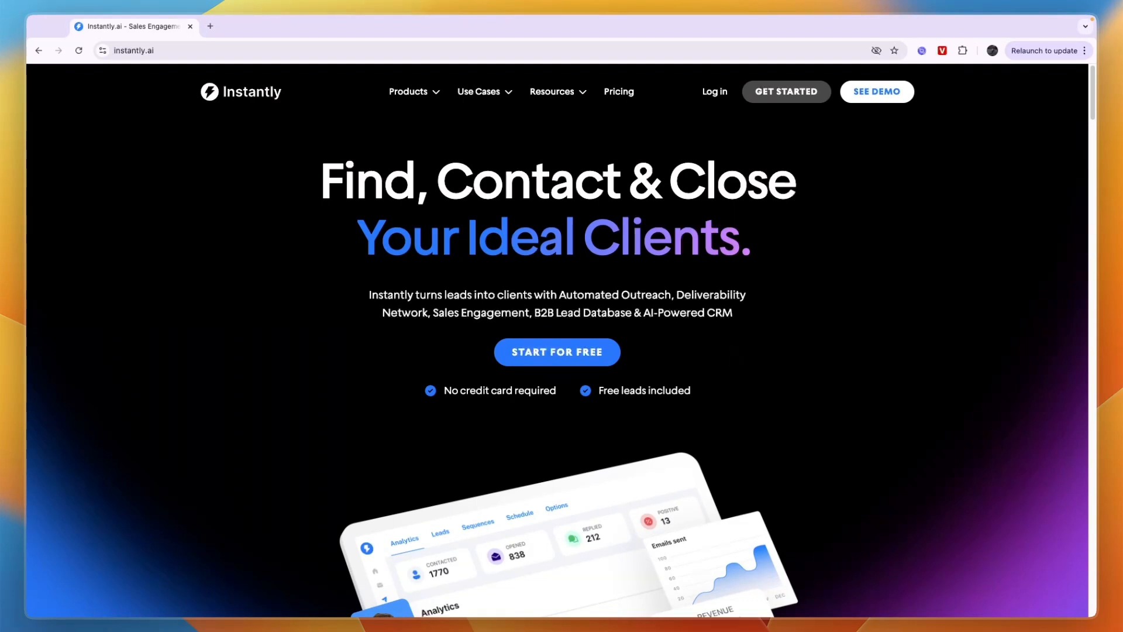
left_click(585, 354)
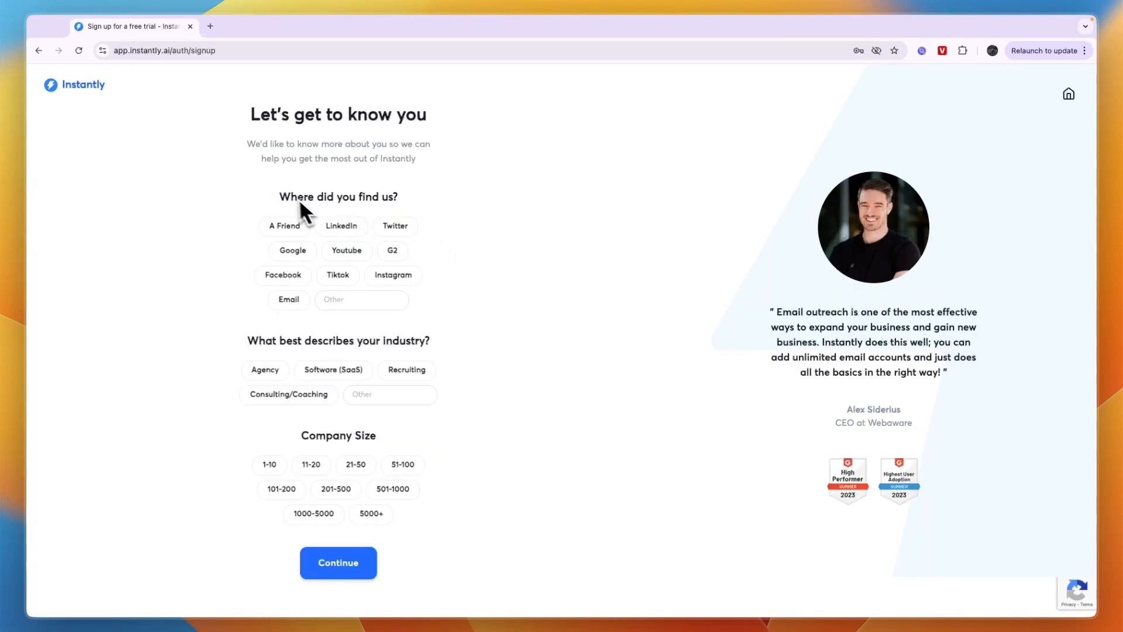
Complete the sign-up survey with Google as the source, Agency as the industry and a company size of 1-10, and submit it
left_click(292, 244)
left_click_drag(227, 332, 457, 356)
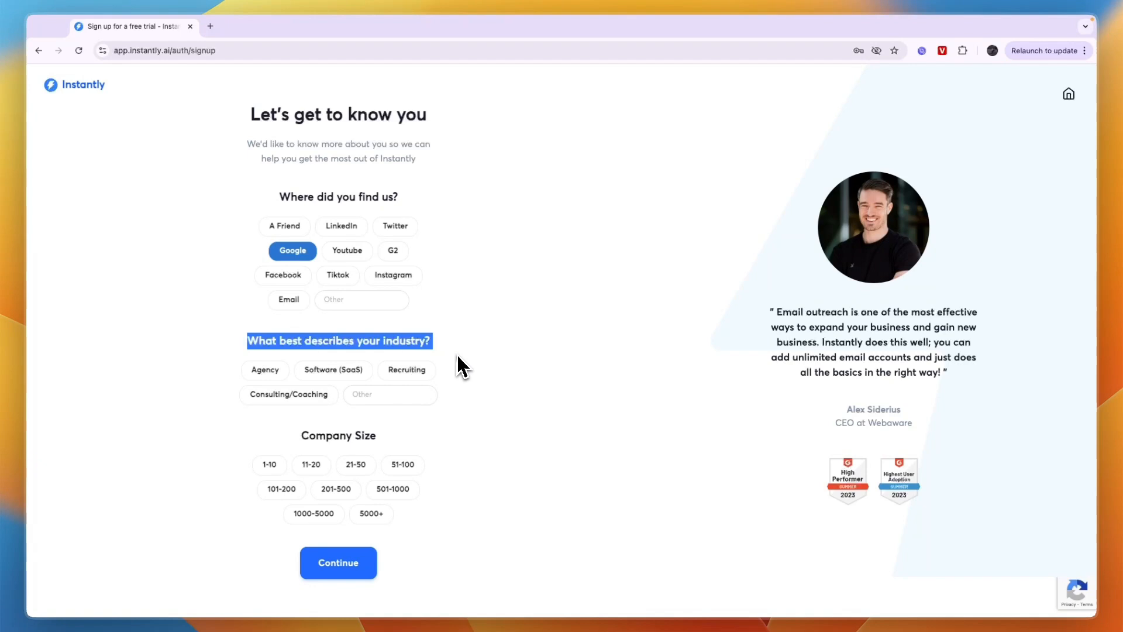
left_click(271, 369)
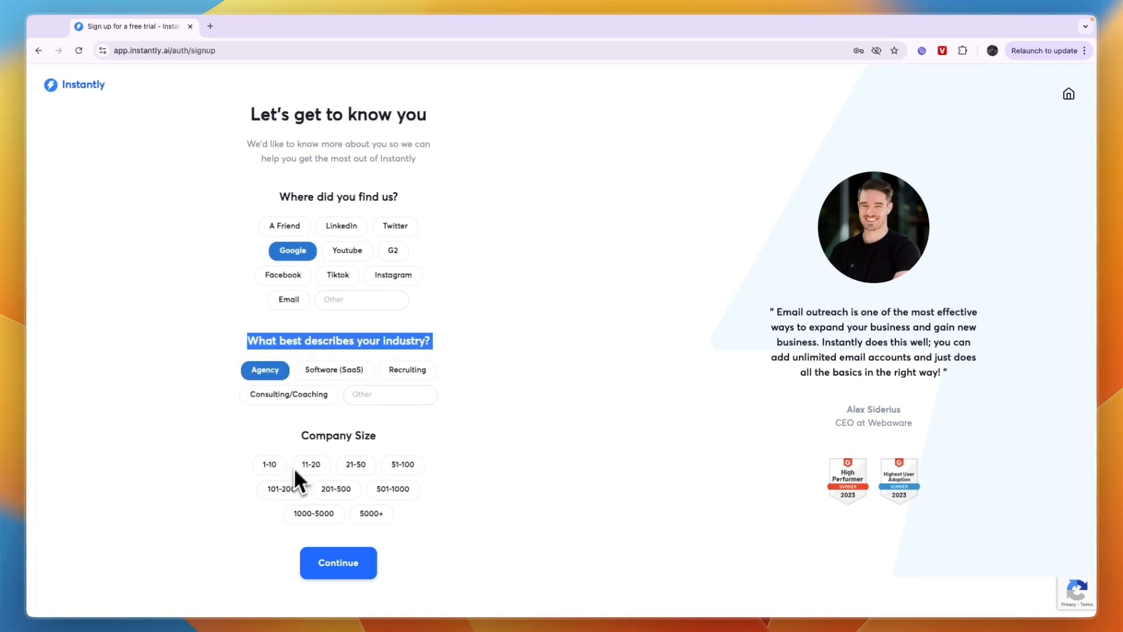
left_click_drag(292, 437, 343, 443)
left_click(269, 464)
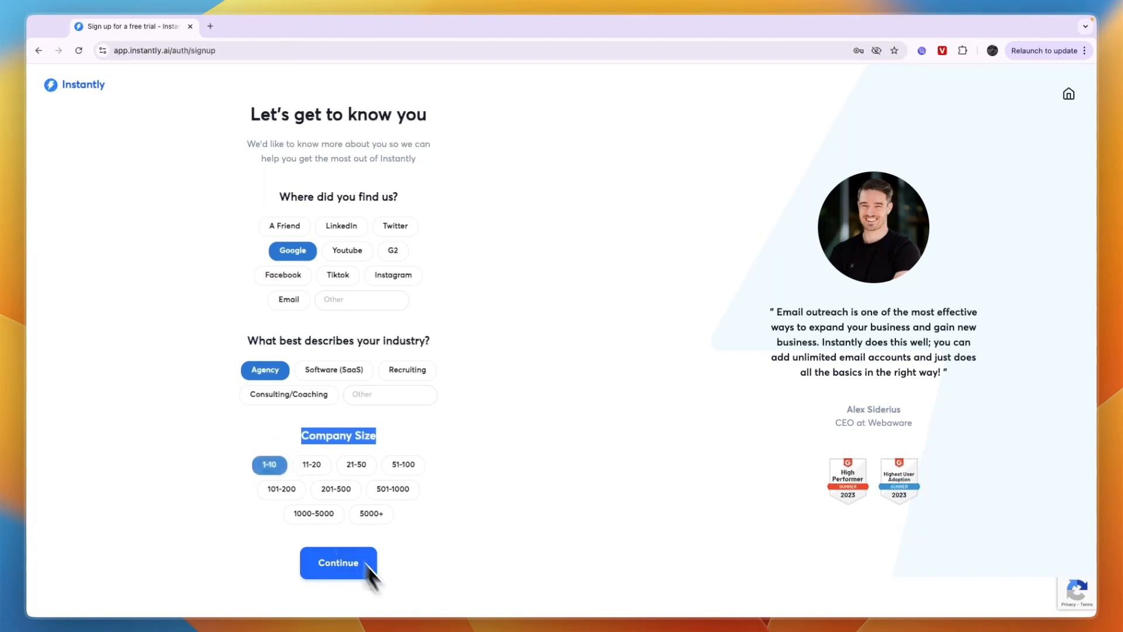
left_click(354, 570)
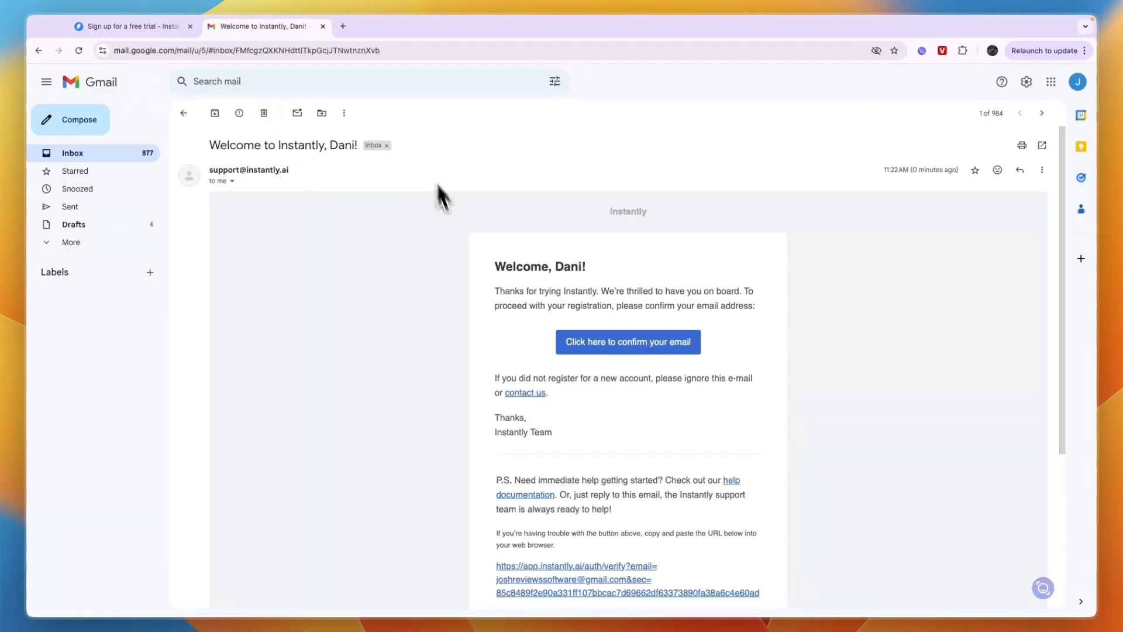
Confirm the registration email address from Instantly's welcome message in Gmail, and close the leftover sign-up and mail pages
scroll(445, 205, "down", 3)
scroll(501, 370, "up", 3)
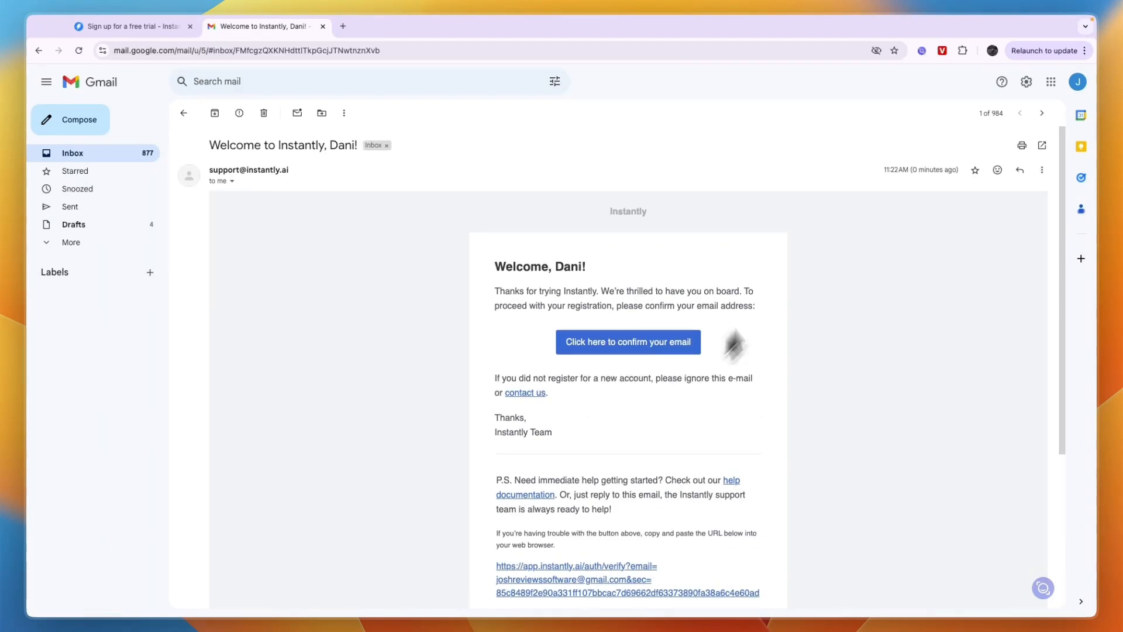
left_click(638, 339)
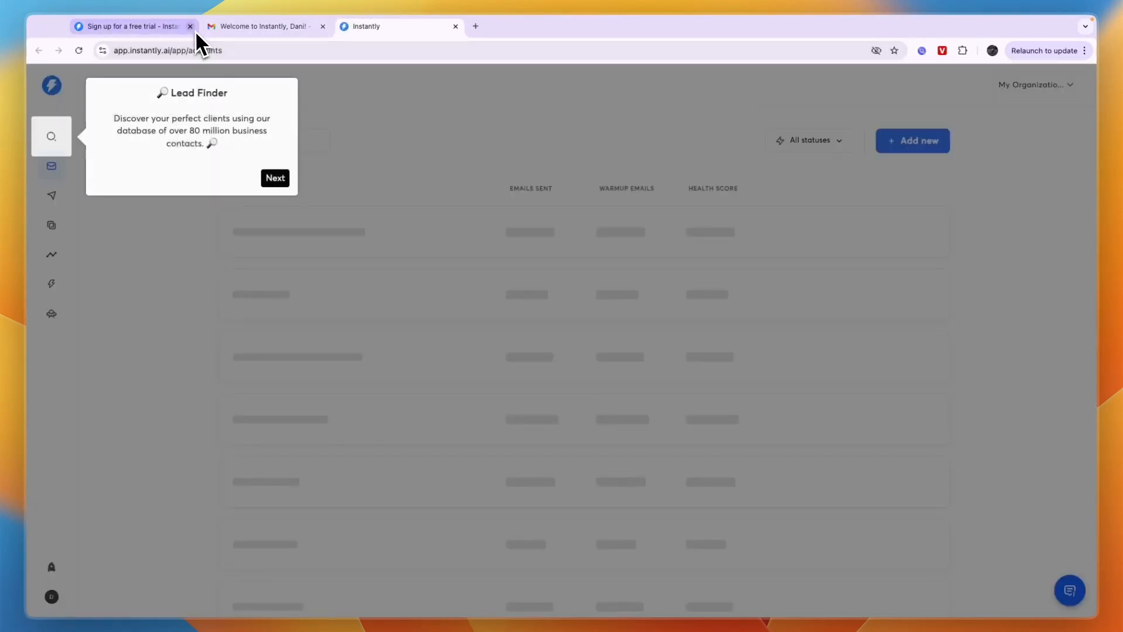
left_click(191, 27)
left_click(191, 27)
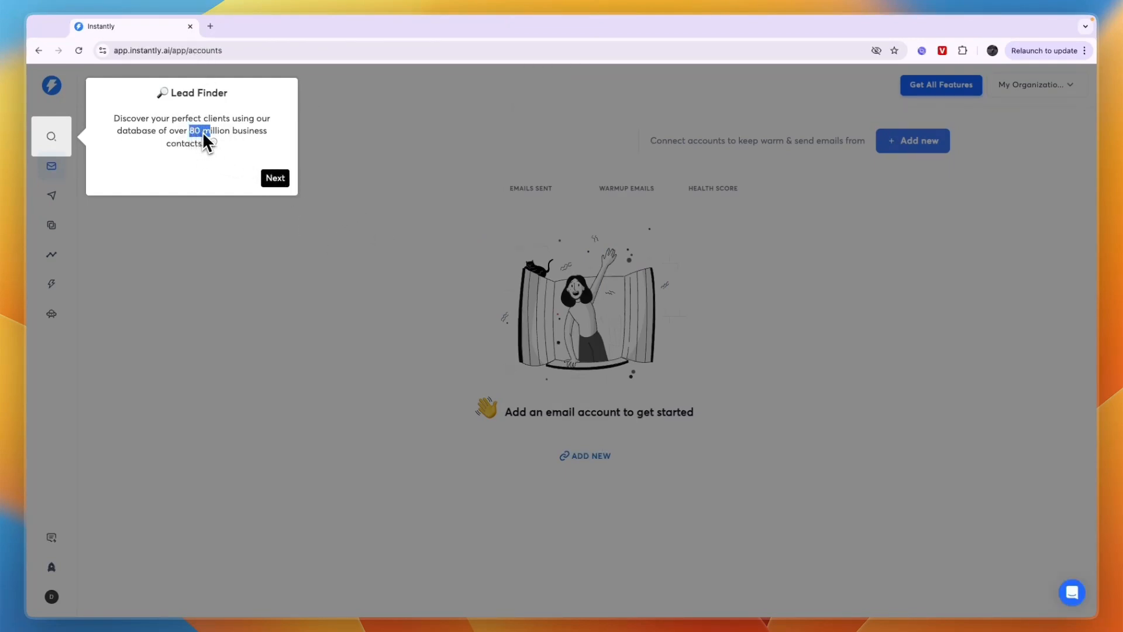
Read through the onboarding tour from Lead Finder to Feedback and Feature Requests and dismiss it
left_click_drag(204, 133, 272, 143)
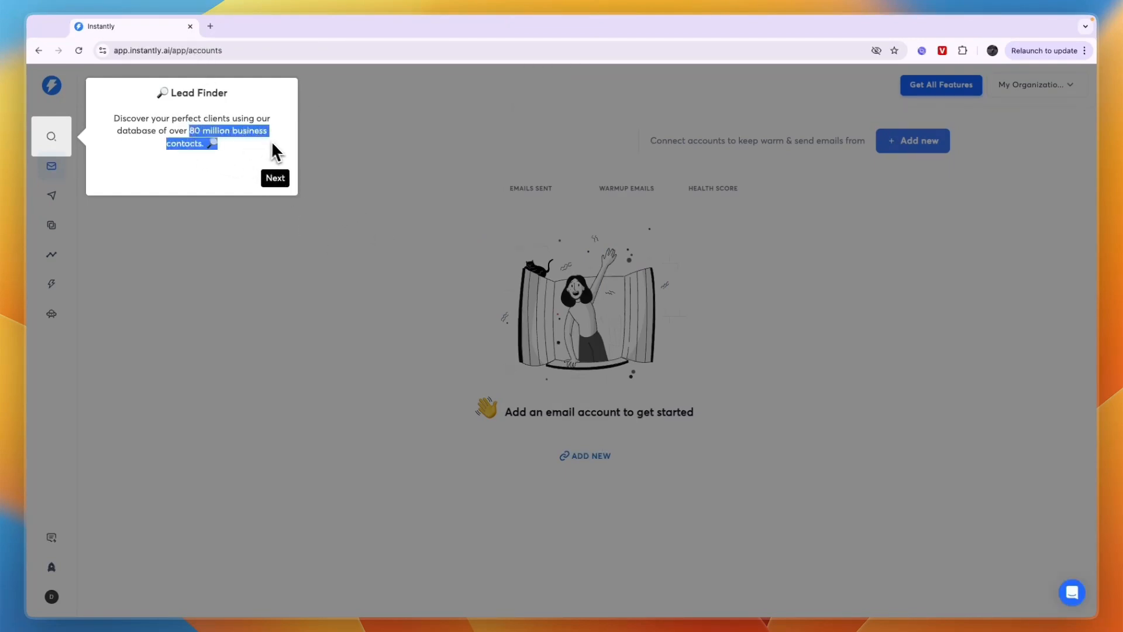
left_click(276, 181)
left_click_drag(103, 154, 285, 202)
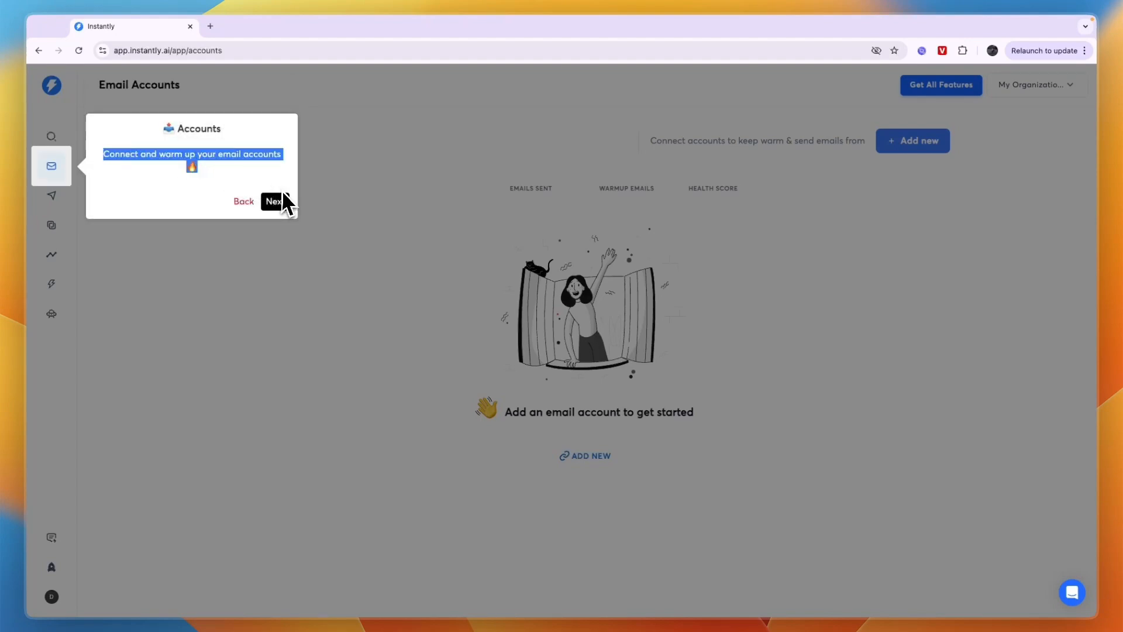
left_click(285, 201)
left_click_drag(120, 184, 258, 197)
left_click(275, 231)
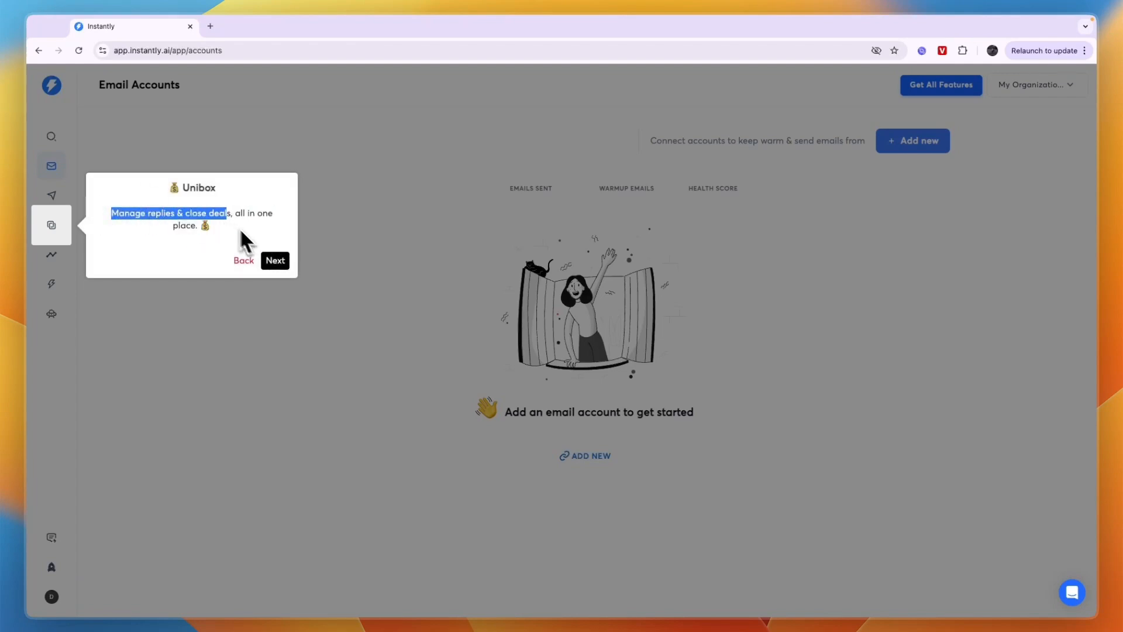
left_click(275, 260)
left_click(275, 289)
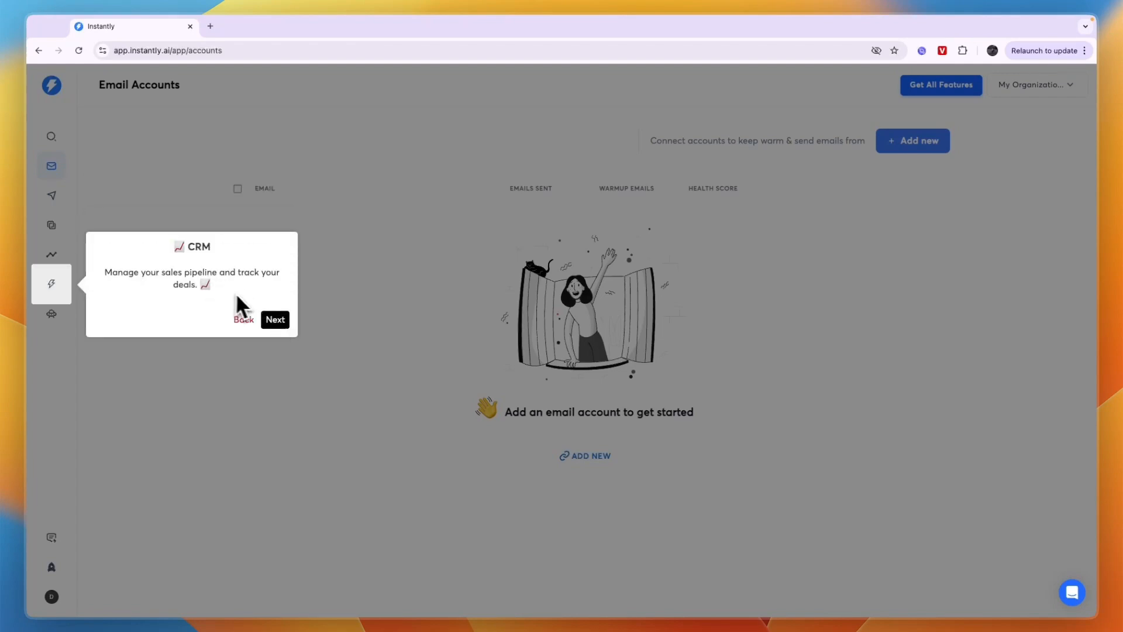
left_click(282, 319)
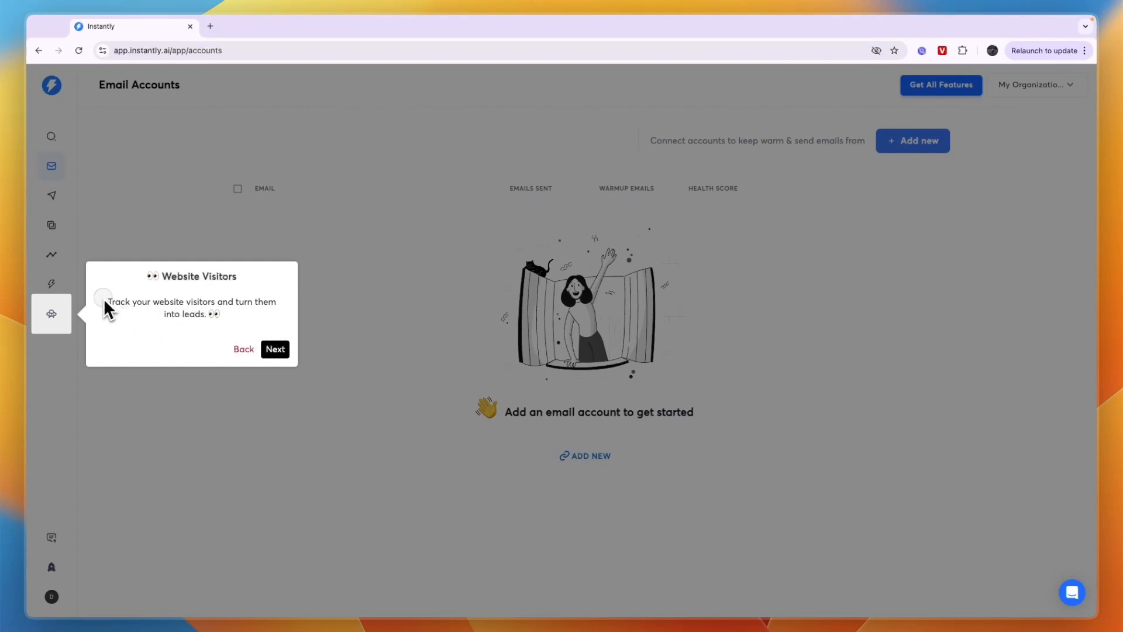
left_click_drag(105, 303, 211, 309)
left_click(273, 349)
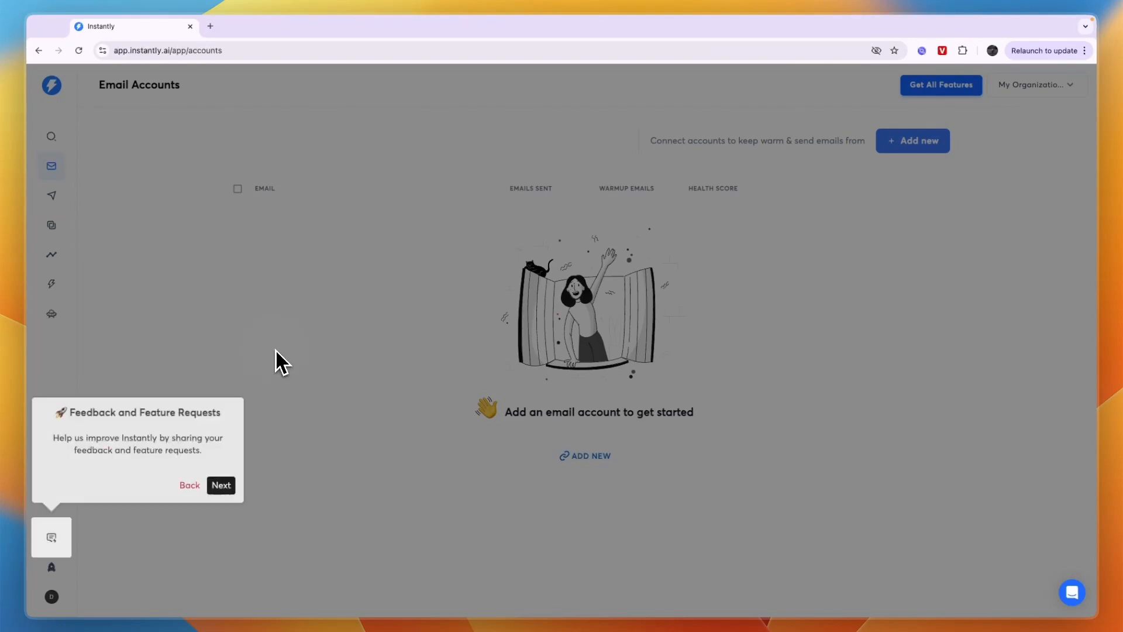
left_click(275, 358)
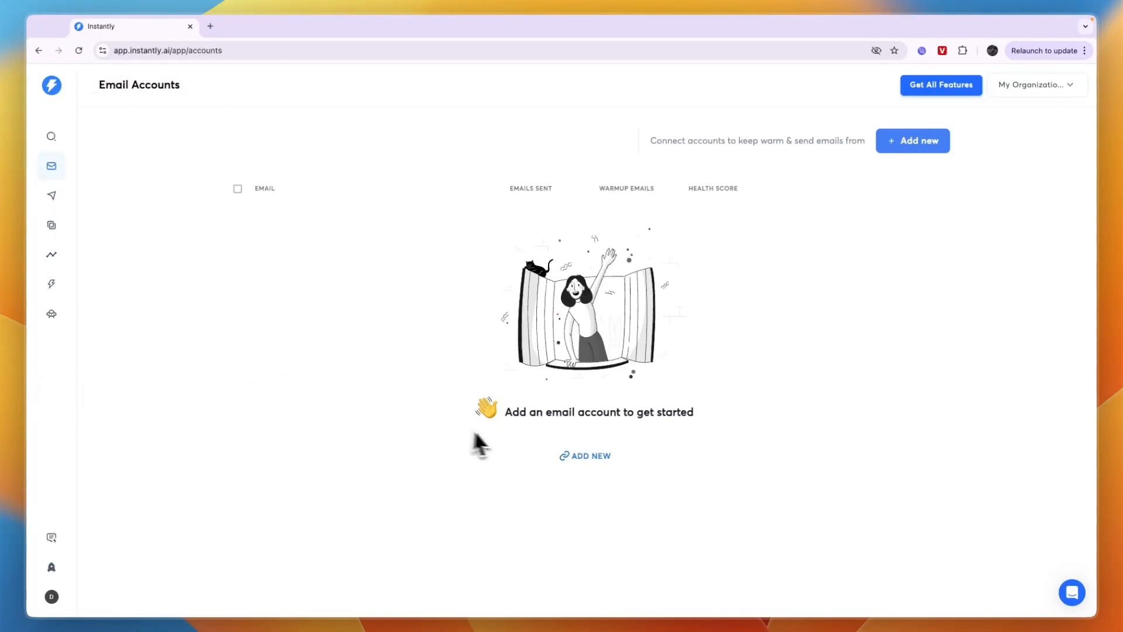
Start adding a new email account from the empty Email Accounts page
left_click_drag(513, 413, 683, 427)
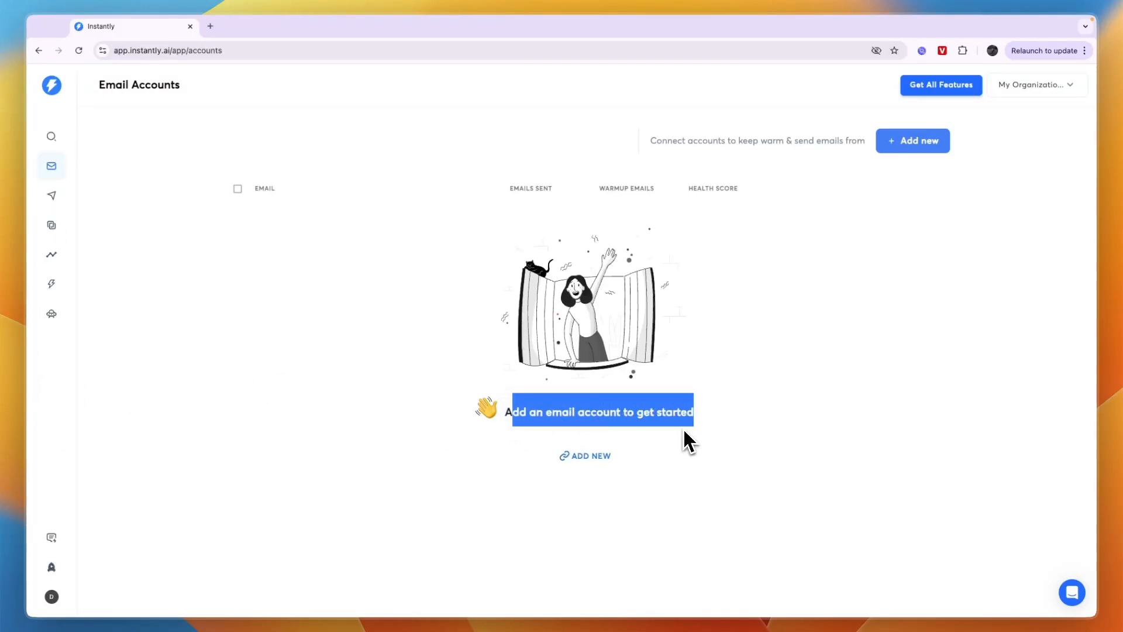
left_click(681, 433)
left_click(581, 459)
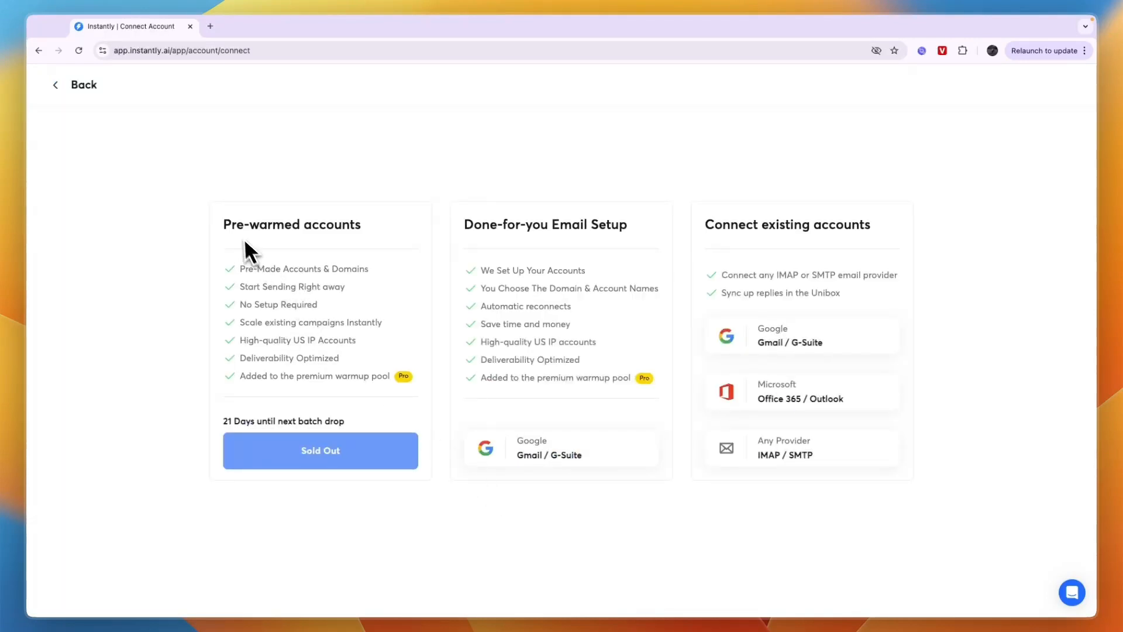
Examine what the Pre-warmed accounts and Done-for-you Email Setup options offer, including the availability of pre-warmed accounts
left_click_drag(224, 228, 357, 227)
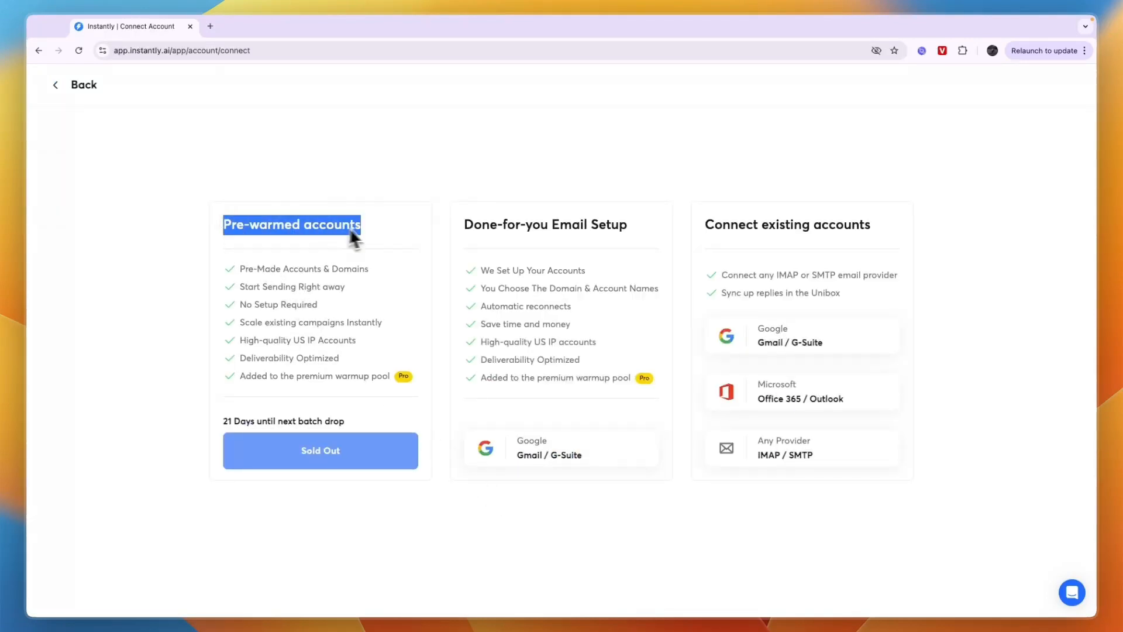
left_click(311, 459)
double_click(227, 421)
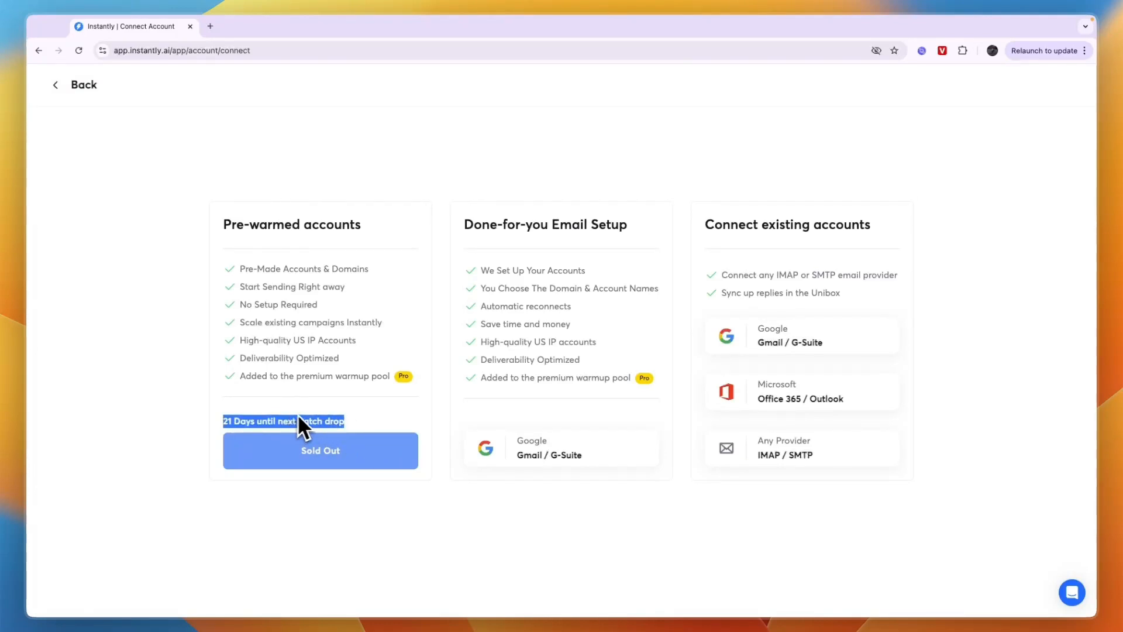
left_click(270, 462)
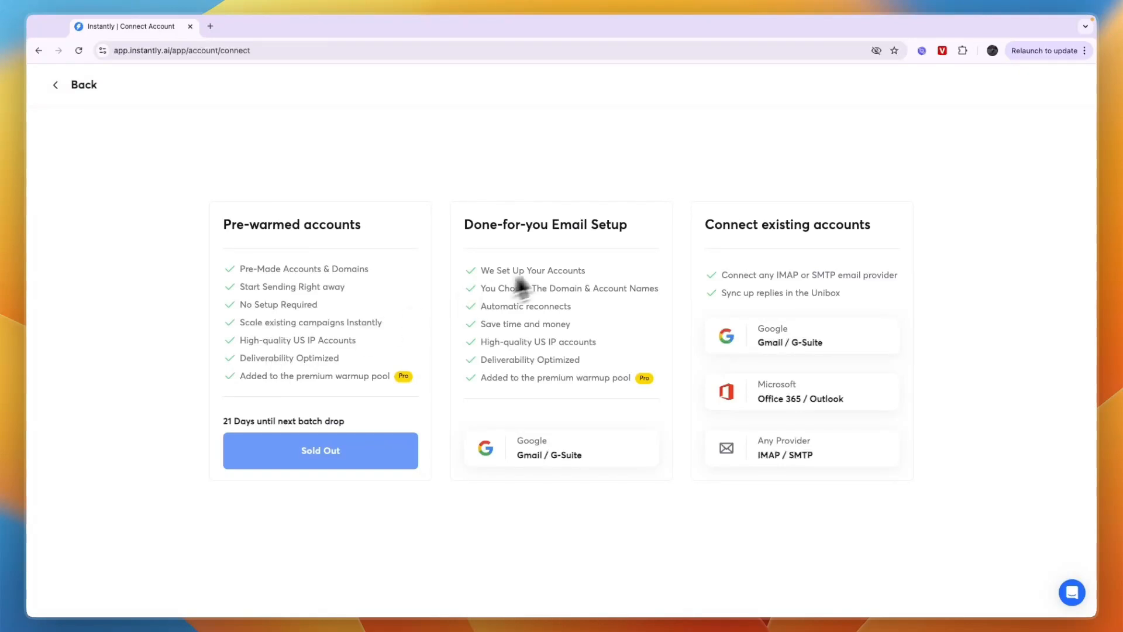
left_click_drag(465, 227, 574, 226)
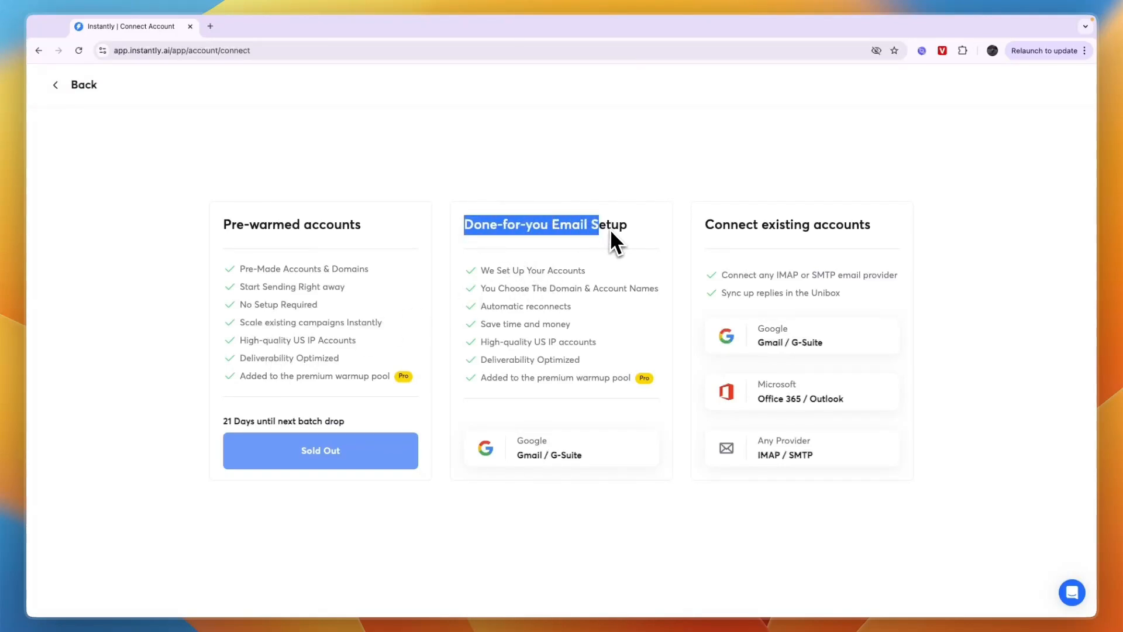
left_click_drag(582, 270, 489, 271)
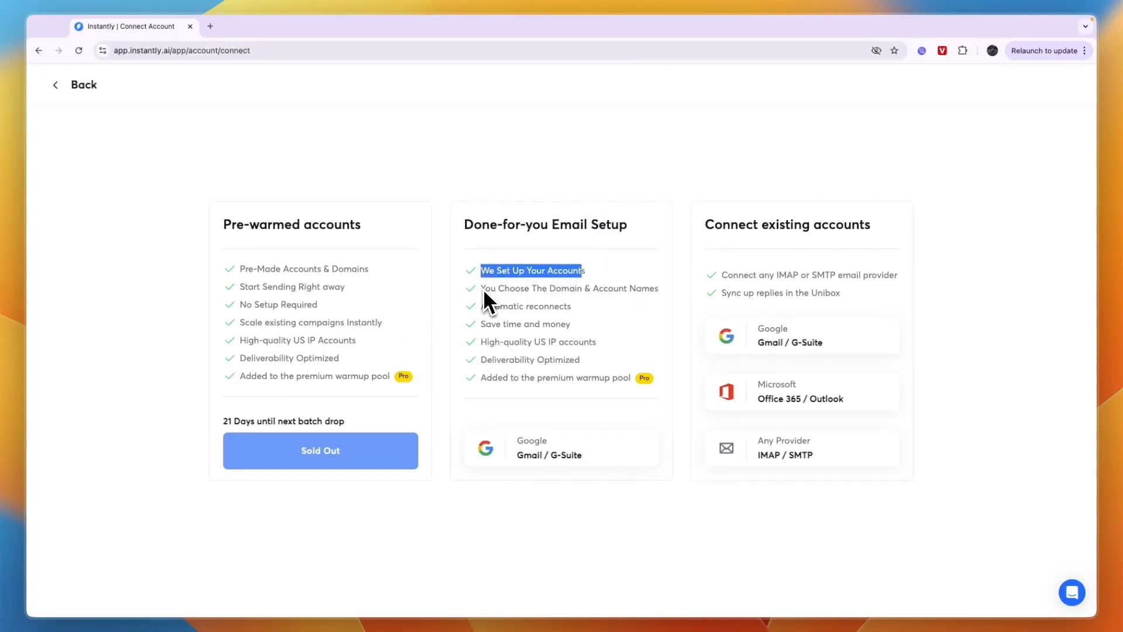
left_click(482, 289)
left_click_drag(551, 299, 633, 310)
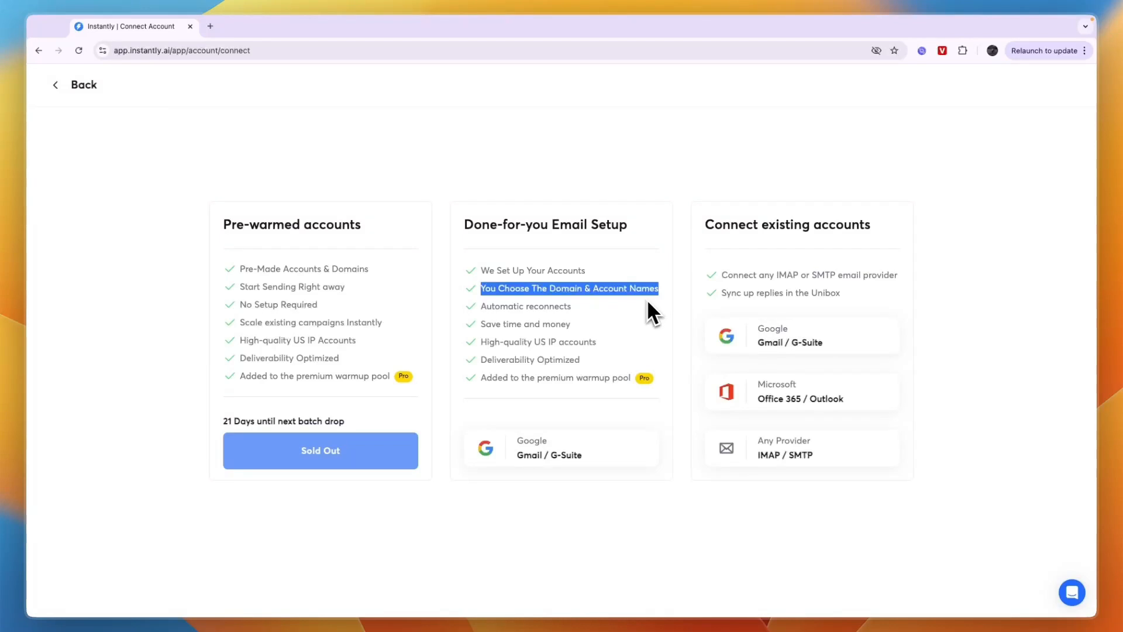
left_click_drag(481, 360, 591, 367)
left_click(592, 366)
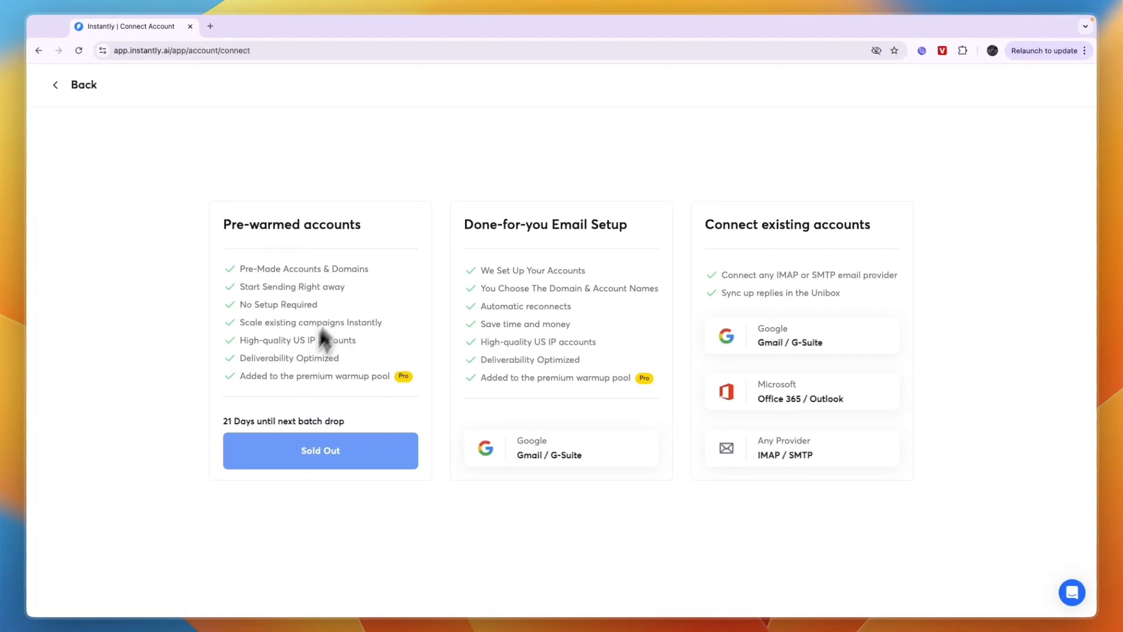
left_click_drag(469, 226, 631, 243)
left_click(633, 245)
Choose to connect an existing Google Gmail / G-Suite account and read the instructions for enabling IMAP
left_click(783, 337)
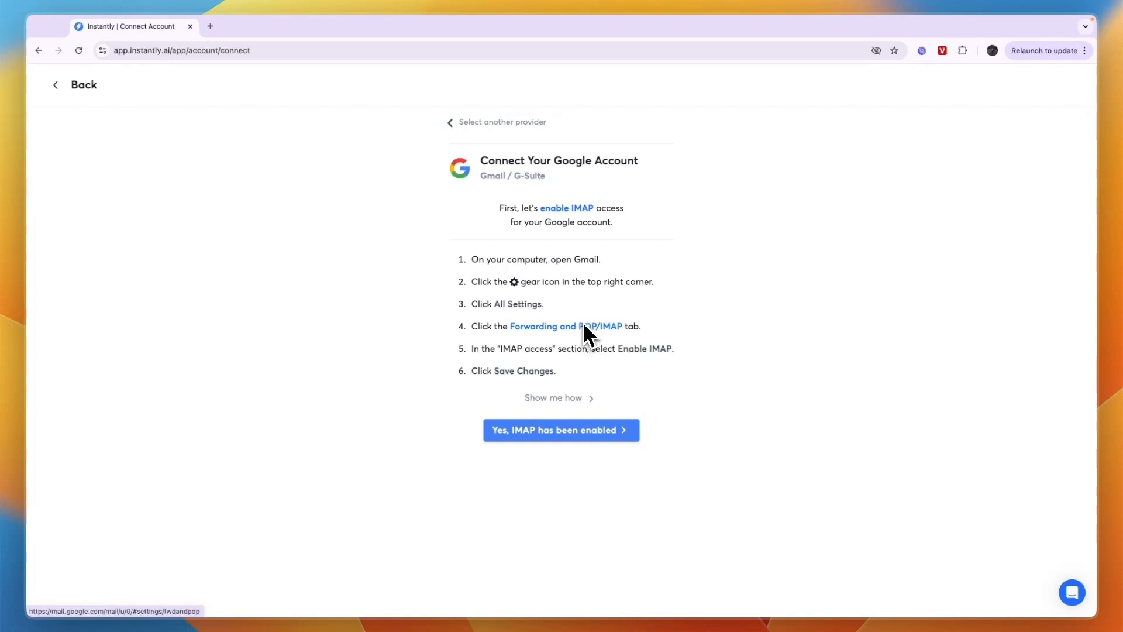
mouse_move(511, 347)
left_mouse_down()
mouse_move(473, 346)
mouse_move(532, 346)
left_mouse_up()
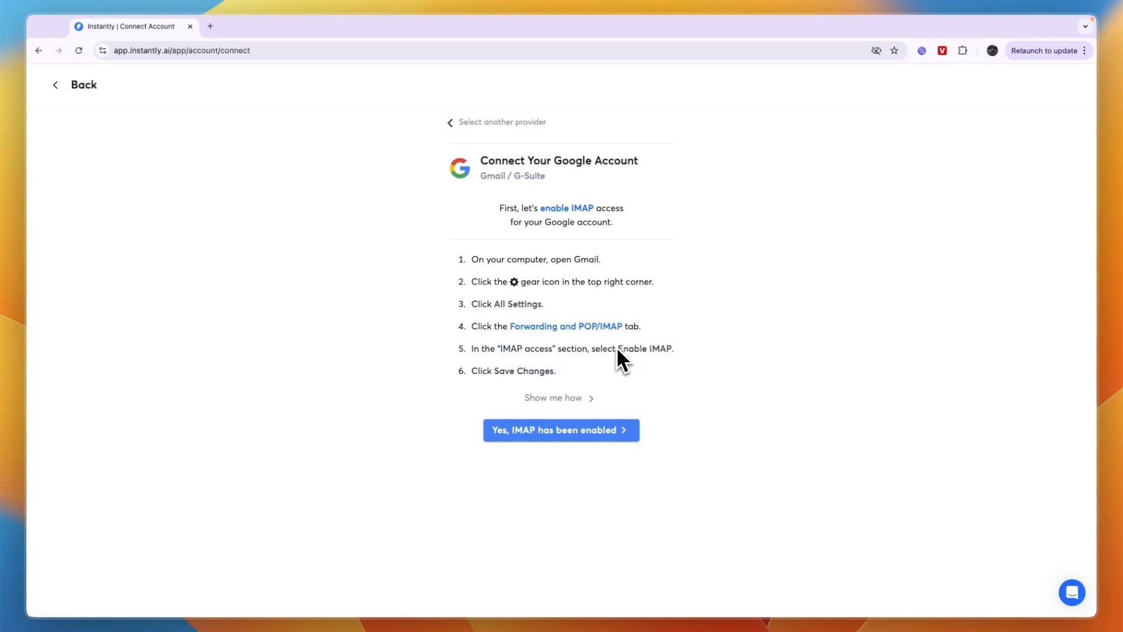
left_click_drag(617, 349, 671, 350)
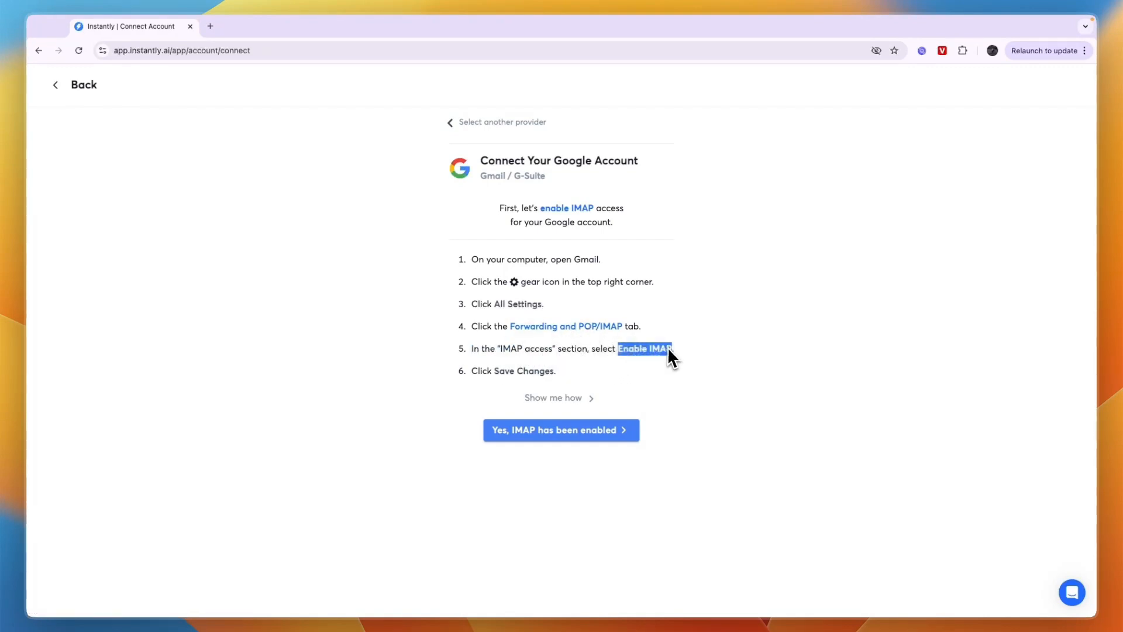
Enable IMAP in Gmail's Forwarding and POP/IMAP settings, save the changes and proceed with the identity verification
left_click(558, 328)
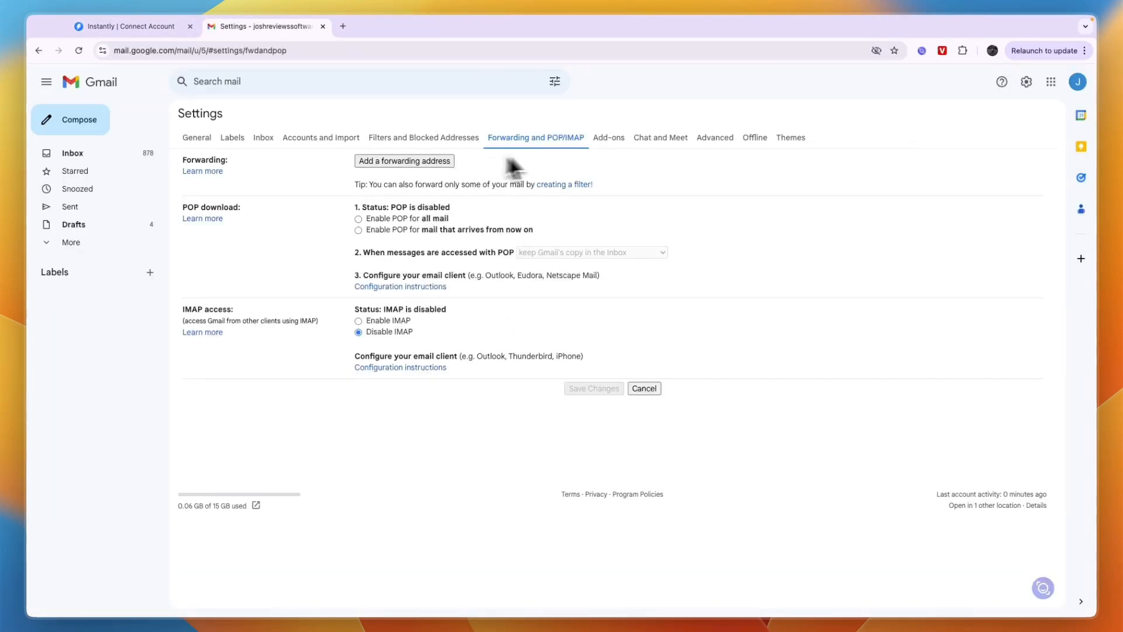
left_click(358, 321)
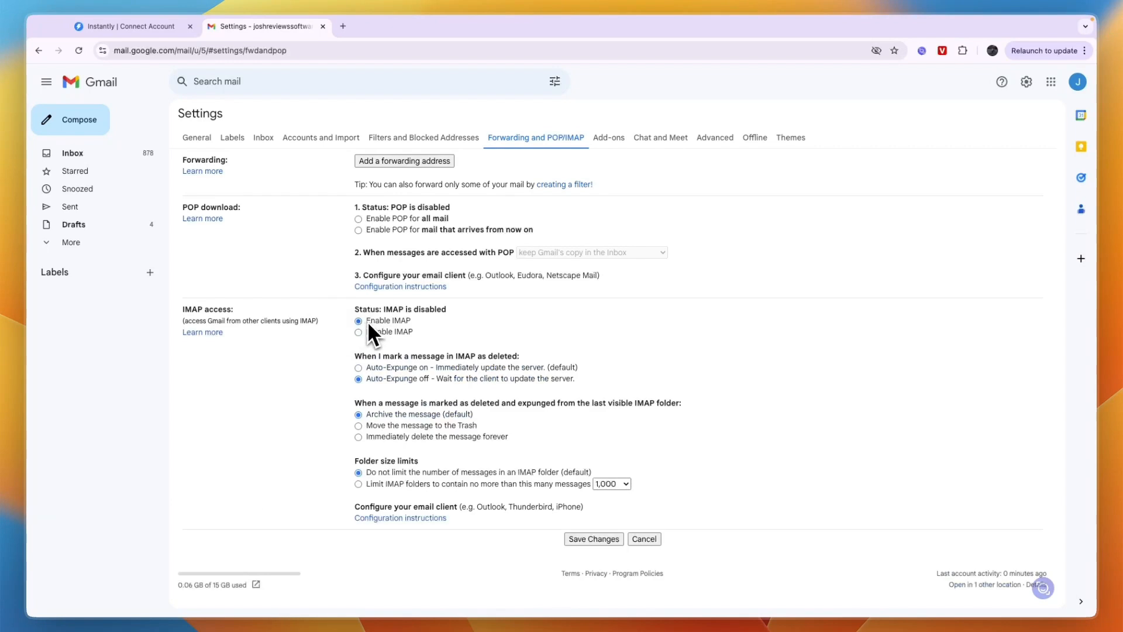
left_click(584, 539)
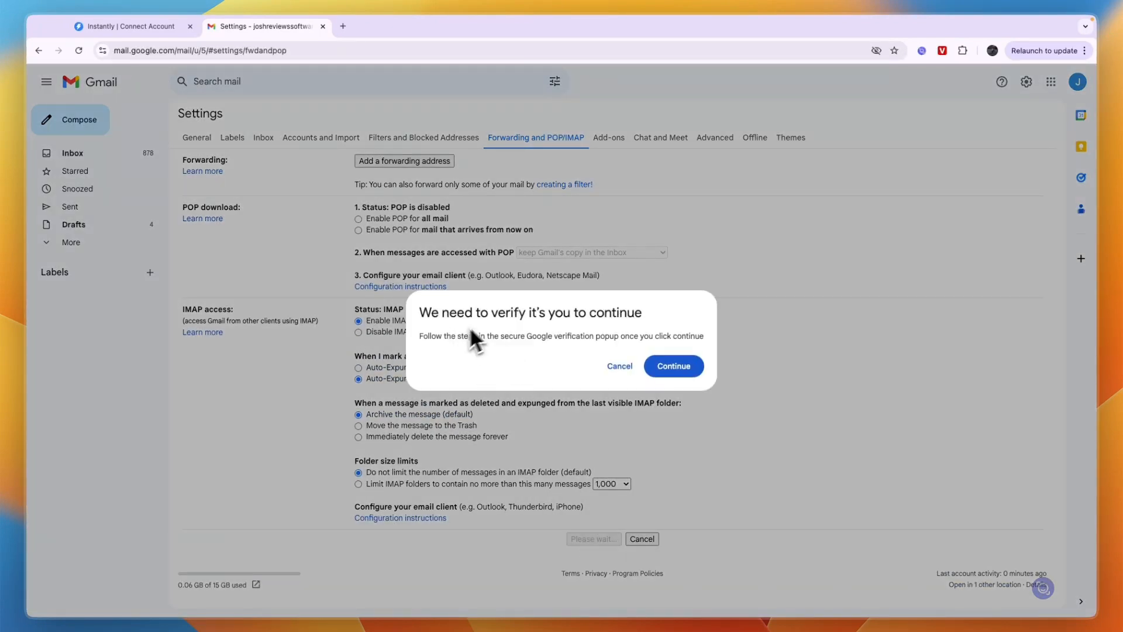
left_click(679, 368)
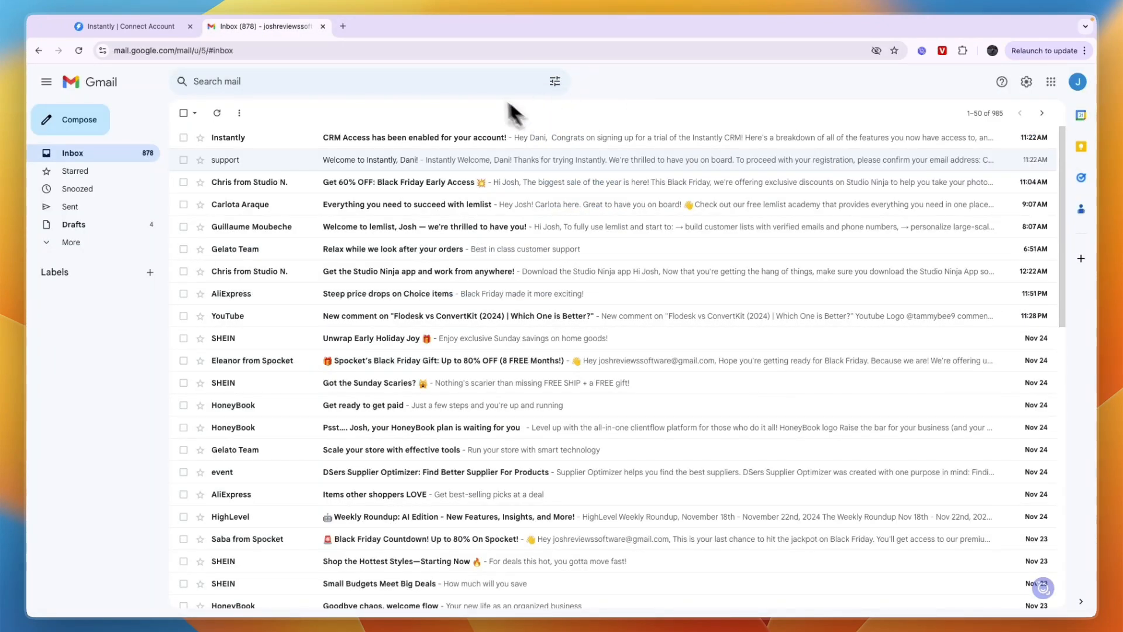
Return to Instantly, confirm that IMAP has been enabled and choose oAuth as the Google connection option
left_click(118, 28)
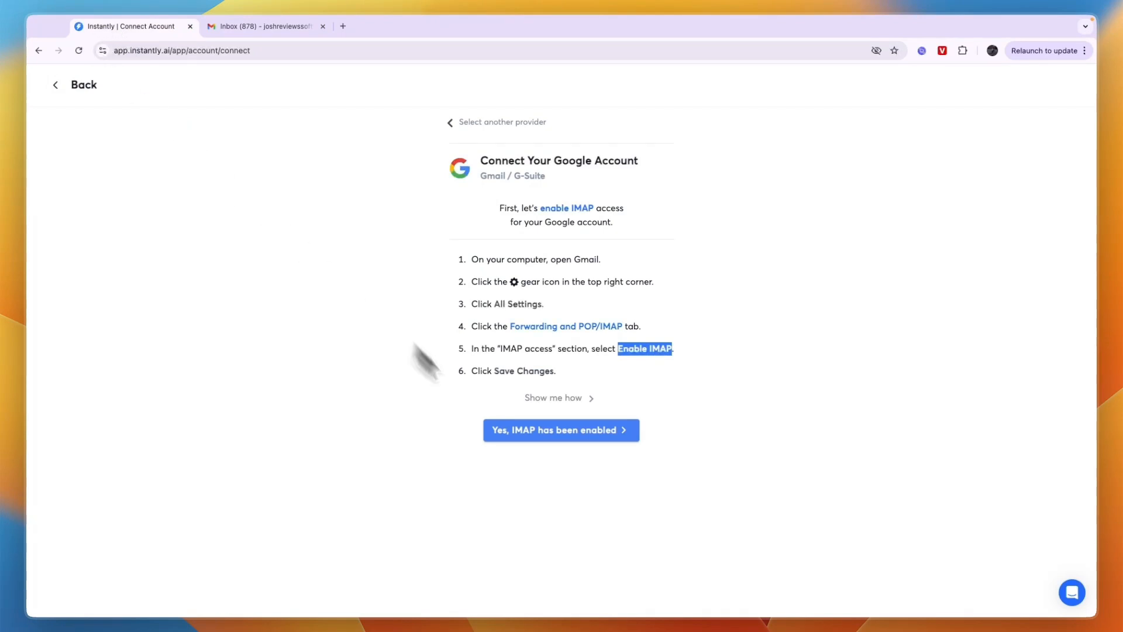
left_click(555, 438)
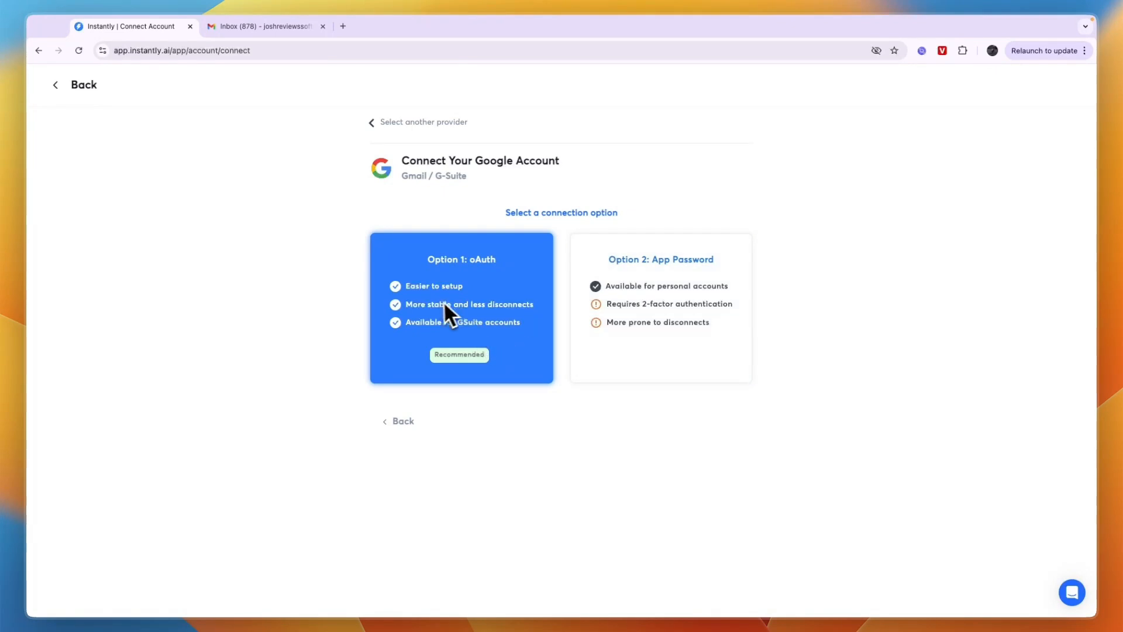
left_click(435, 270)
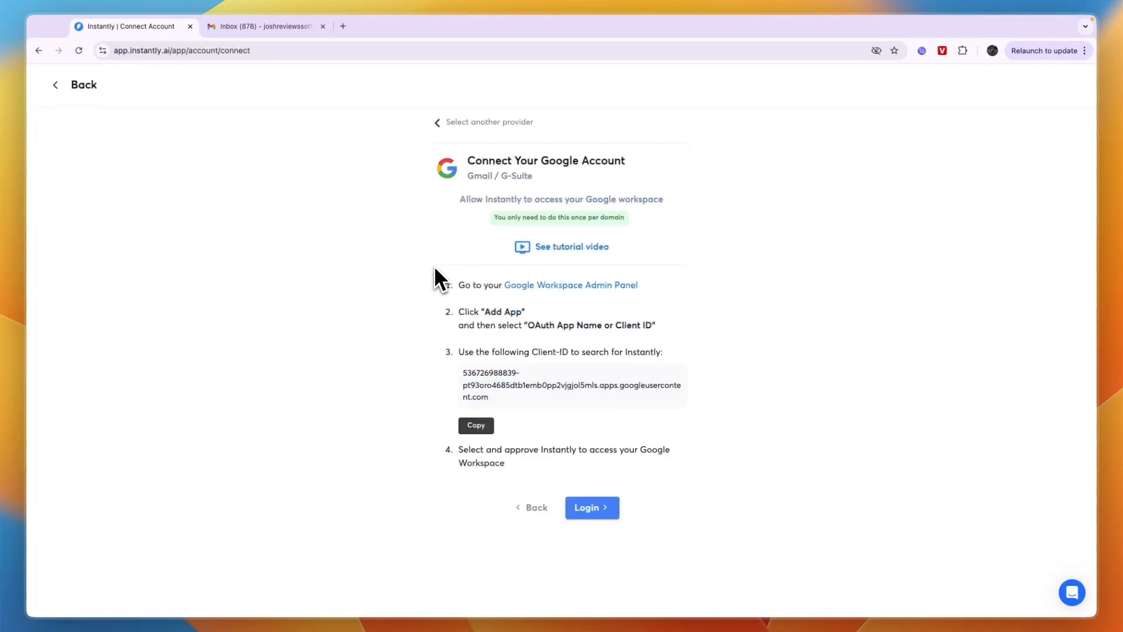
Review the Google Workspace authorization instructions for Instantly, checking the Admin Panel link, the Client-ID and the login page
left_click_drag(437, 294, 547, 431)
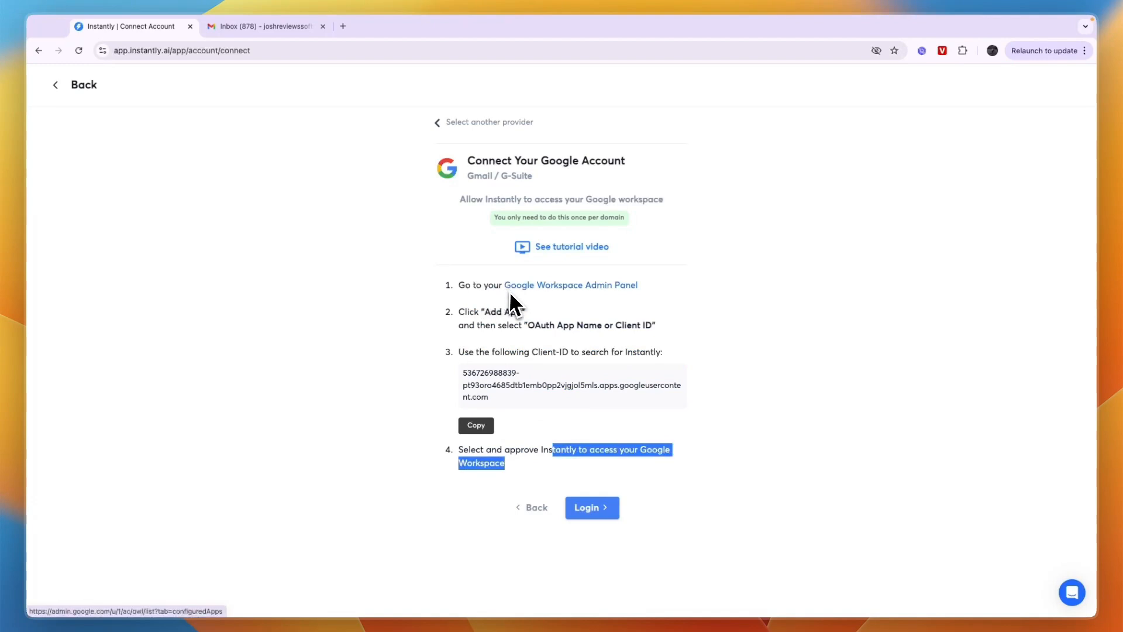
left_click(613, 285)
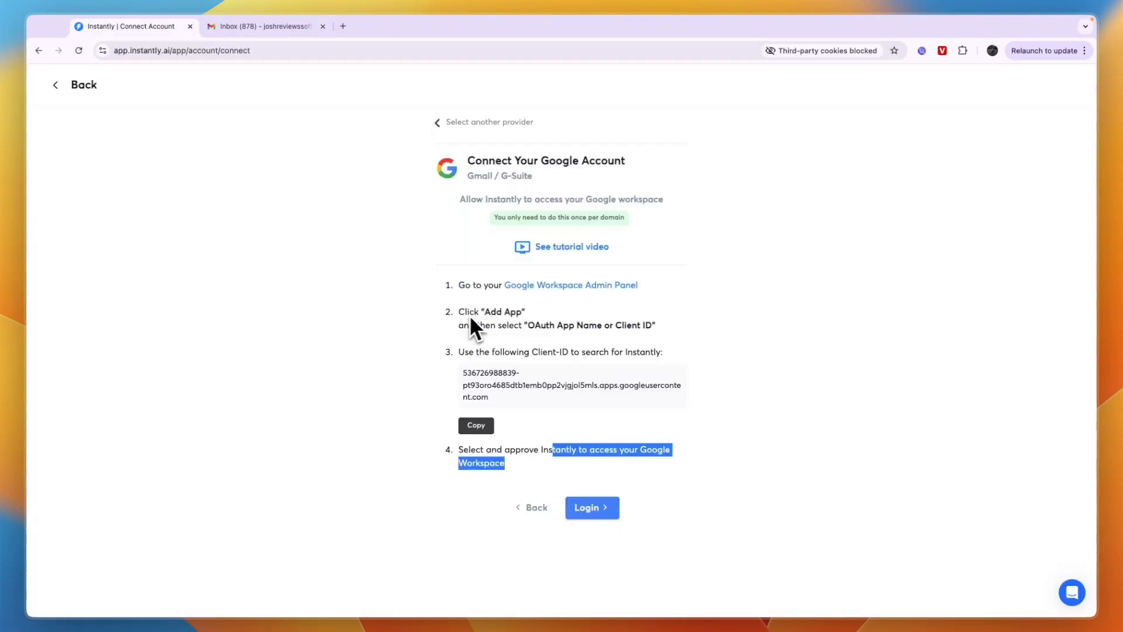
left_click_drag(459, 311, 642, 326)
left_click_drag(463, 371, 511, 404)
left_click(588, 504)
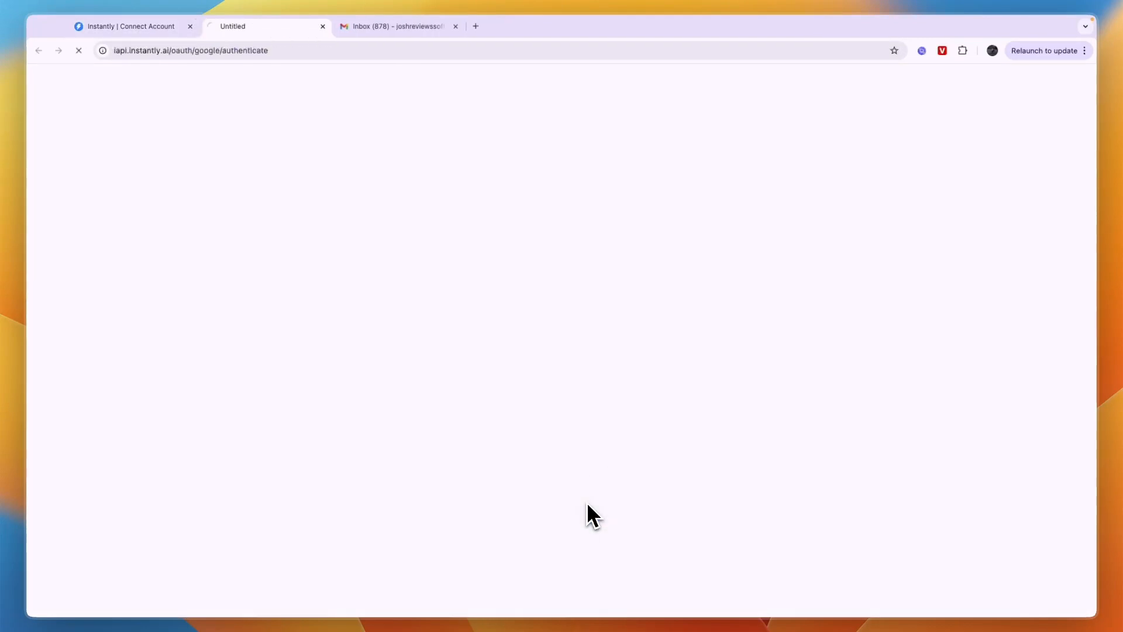
Close the extra Google tabs, leave the account connection page and open the Lead Finder
left_click(323, 27)
left_click(323, 27)
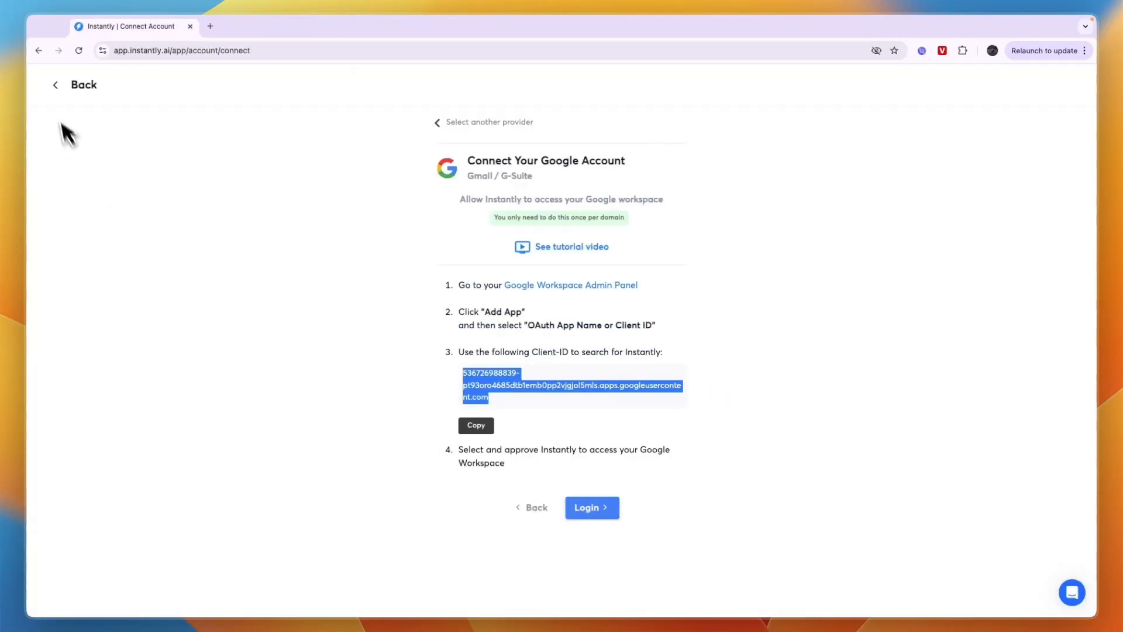
left_click(59, 85)
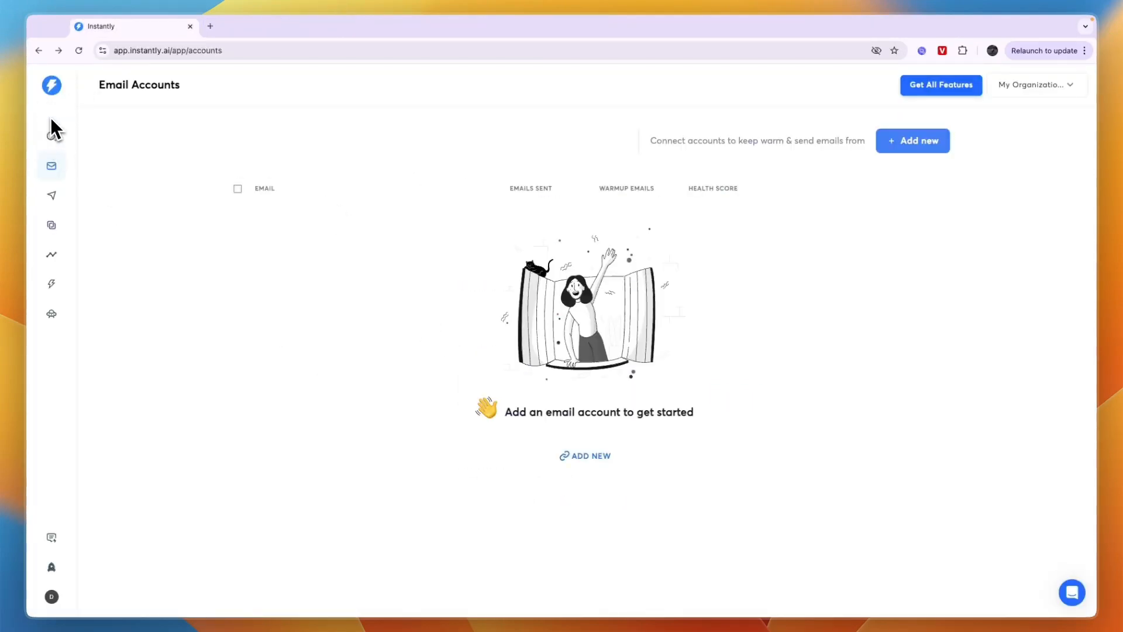
left_click(61, 145)
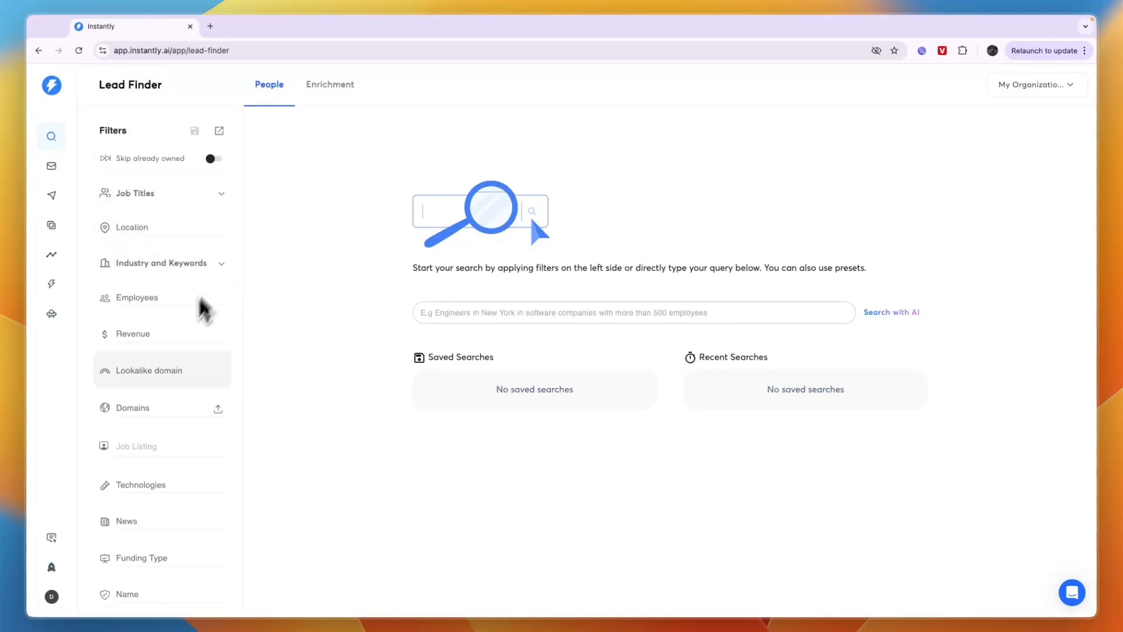
Examine the industry filter's available categories, including the subcategories of Media & Entertainment
left_click(166, 262)
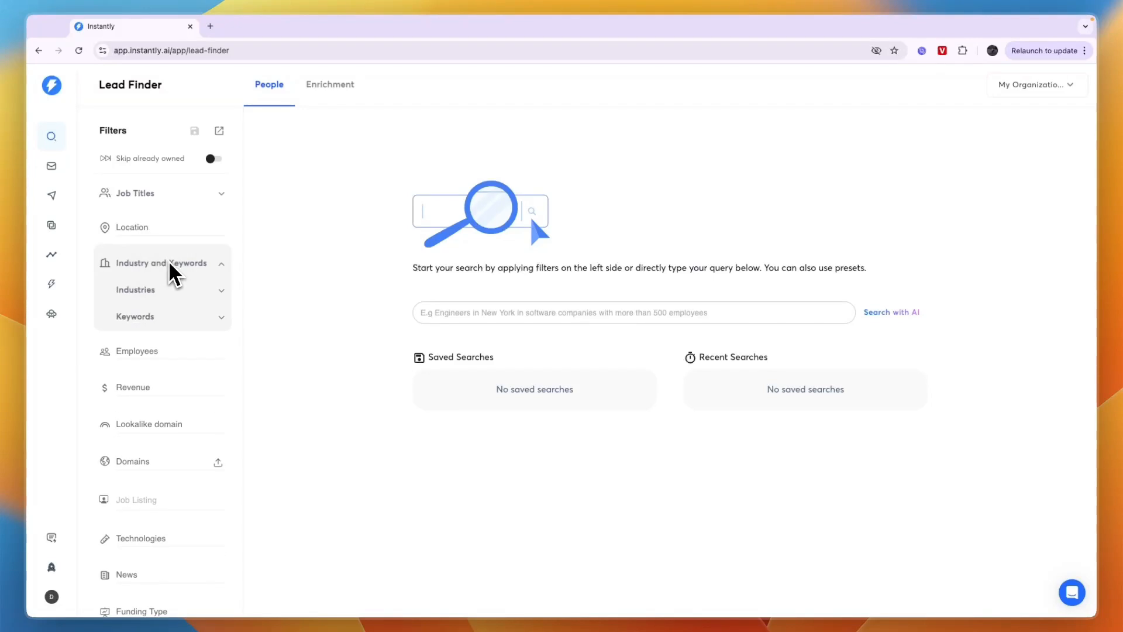
left_click(156, 293)
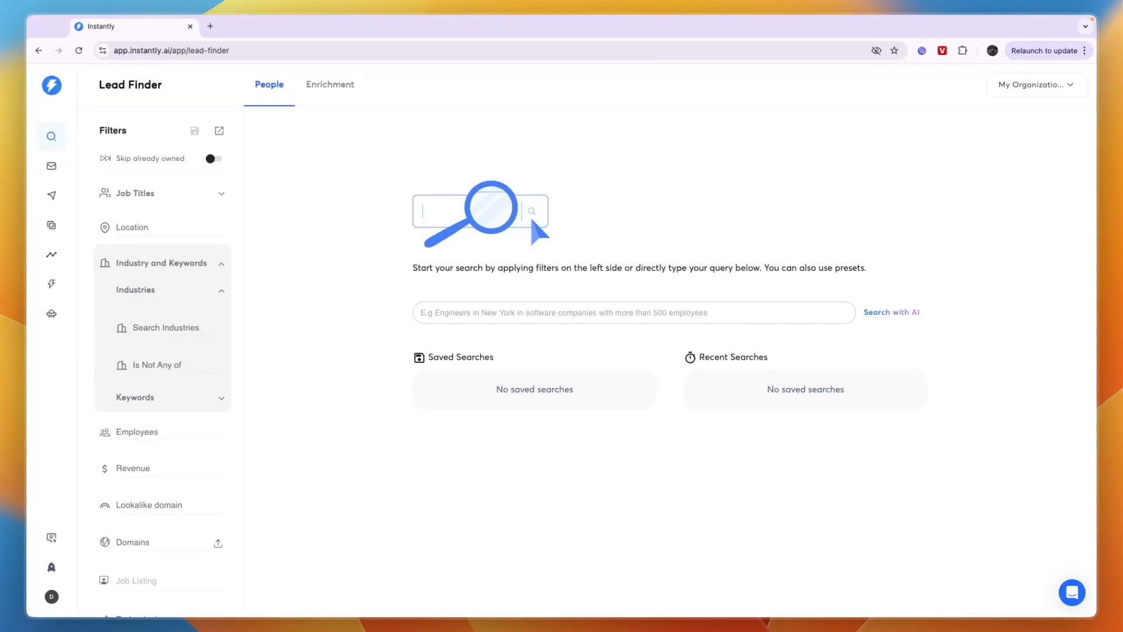
left_click(155, 329)
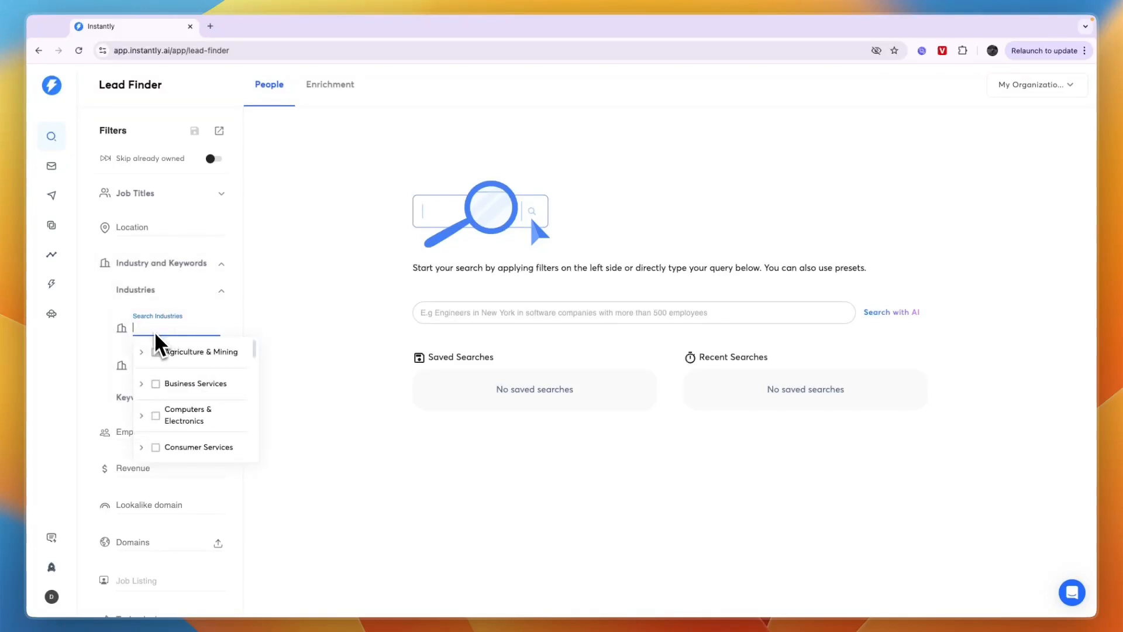
scroll(186, 387, "down", 5)
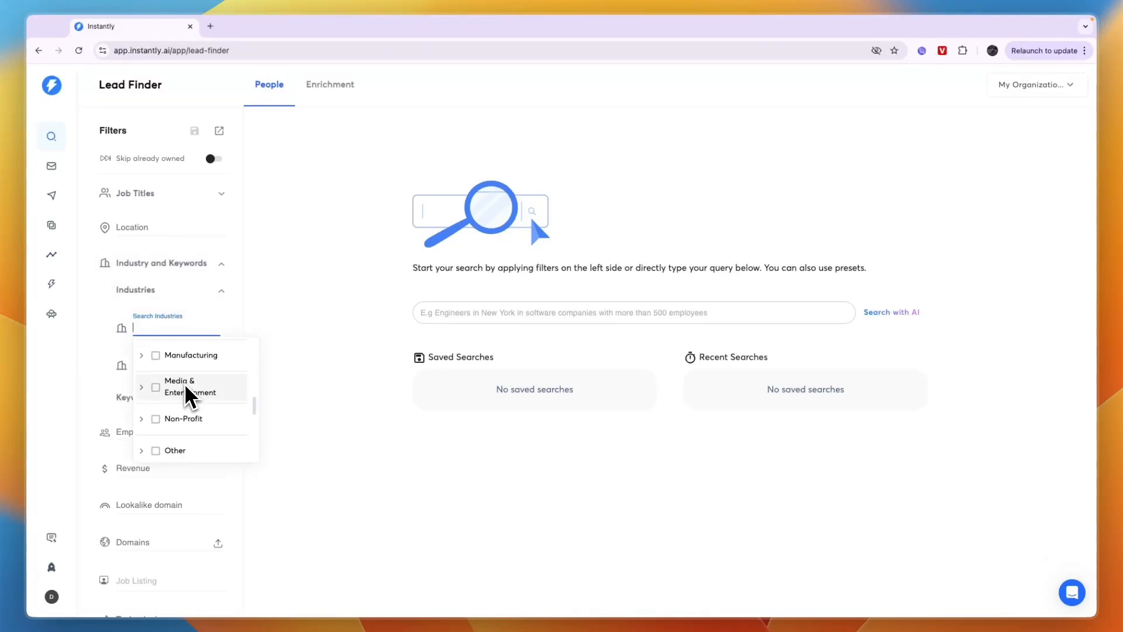
left_click(141, 388)
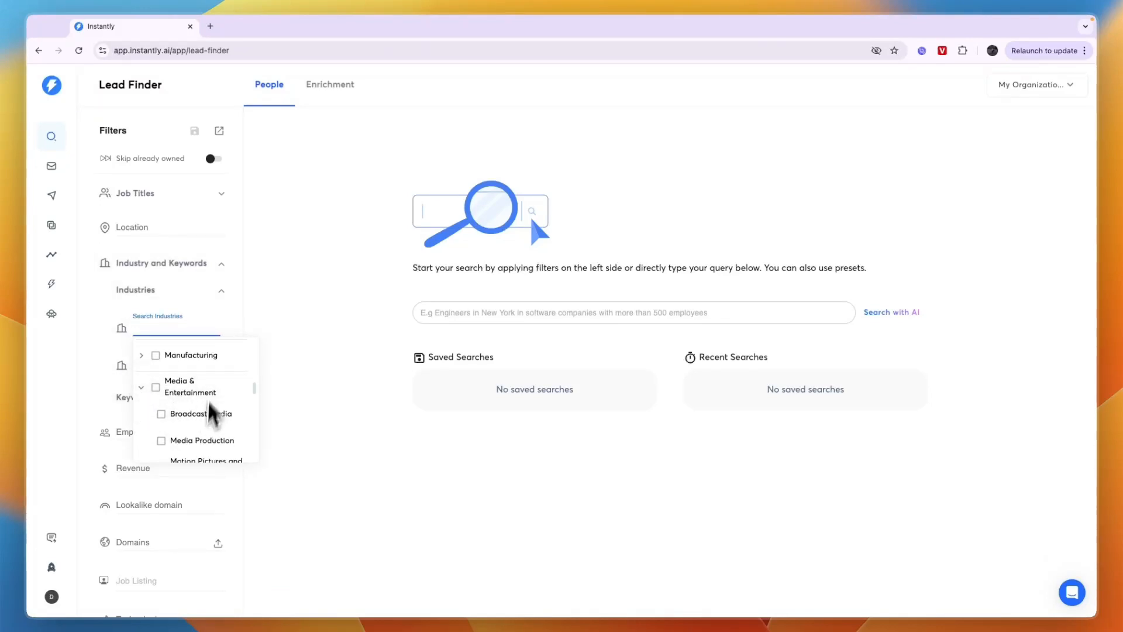
left_click(90, 329)
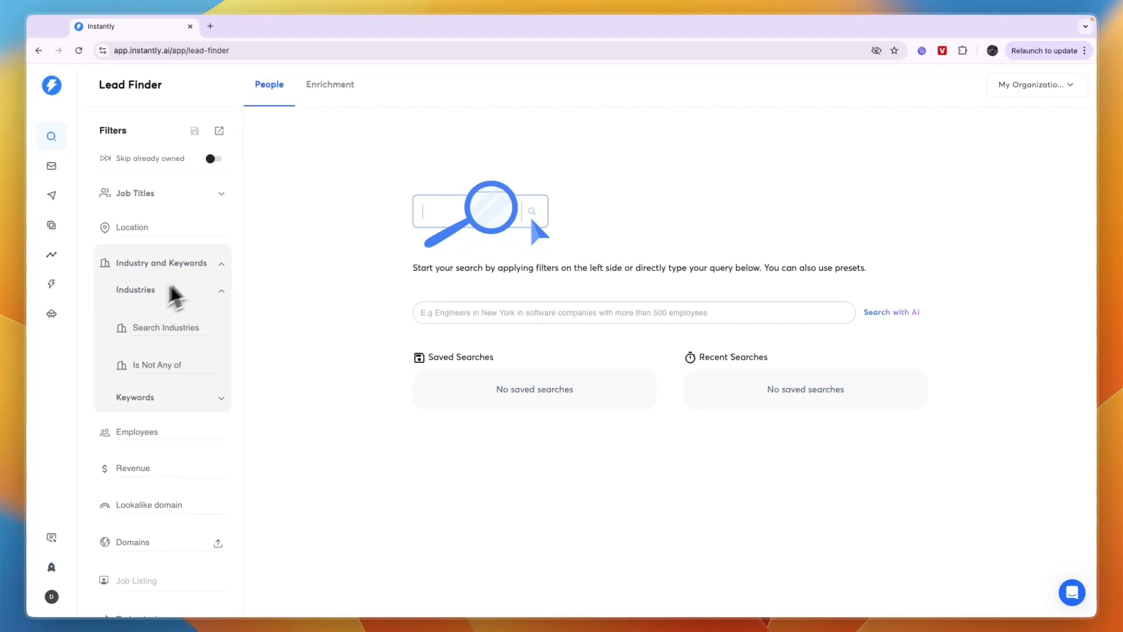
Filter the leads by the included keywords "dentist" and "dental"
left_click(151, 399)
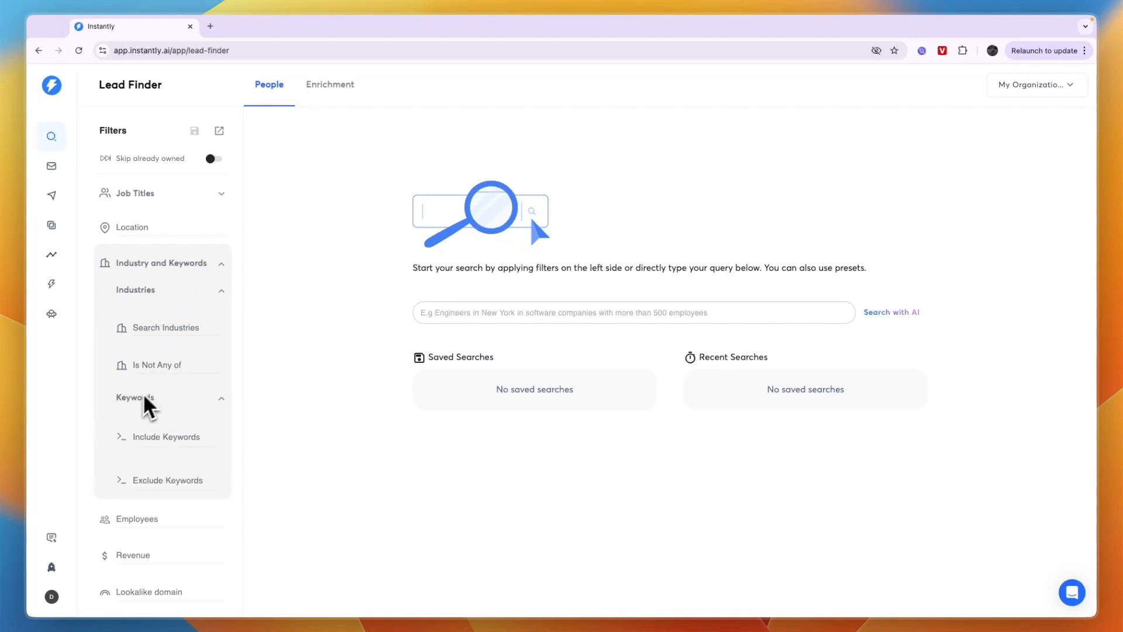
left_click(156, 438)
type("dentist")
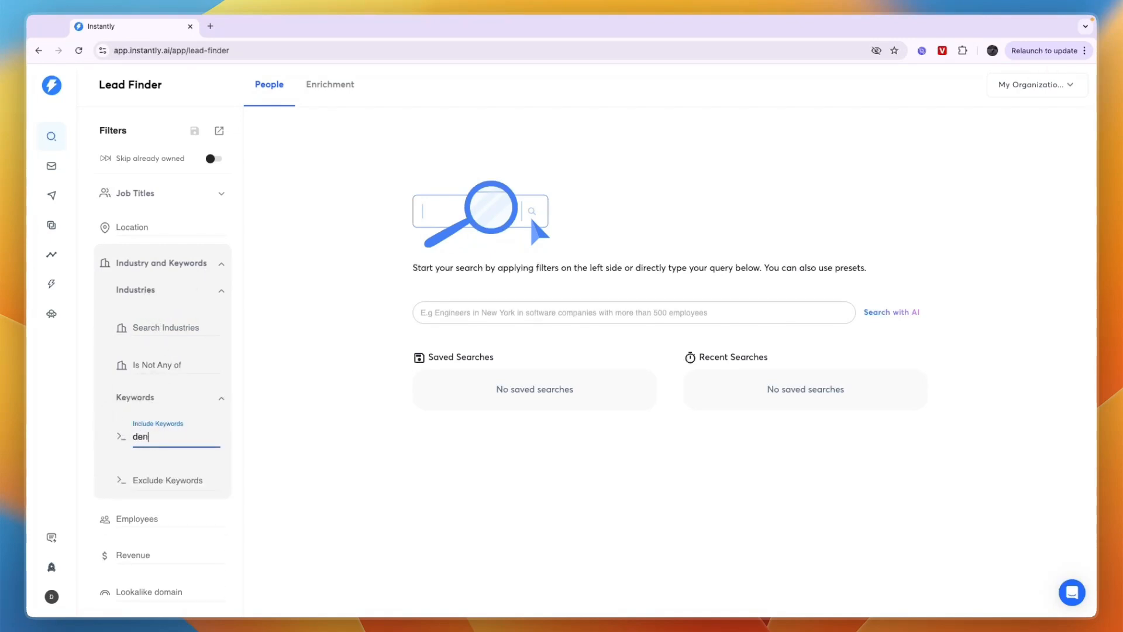
key("Return")
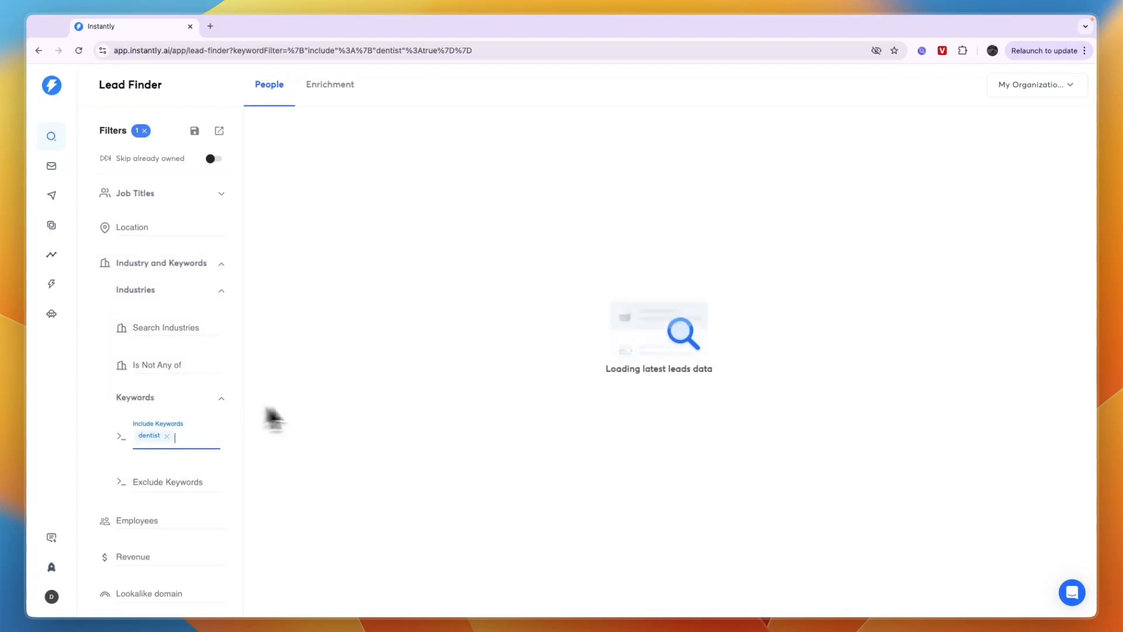
type("dental")
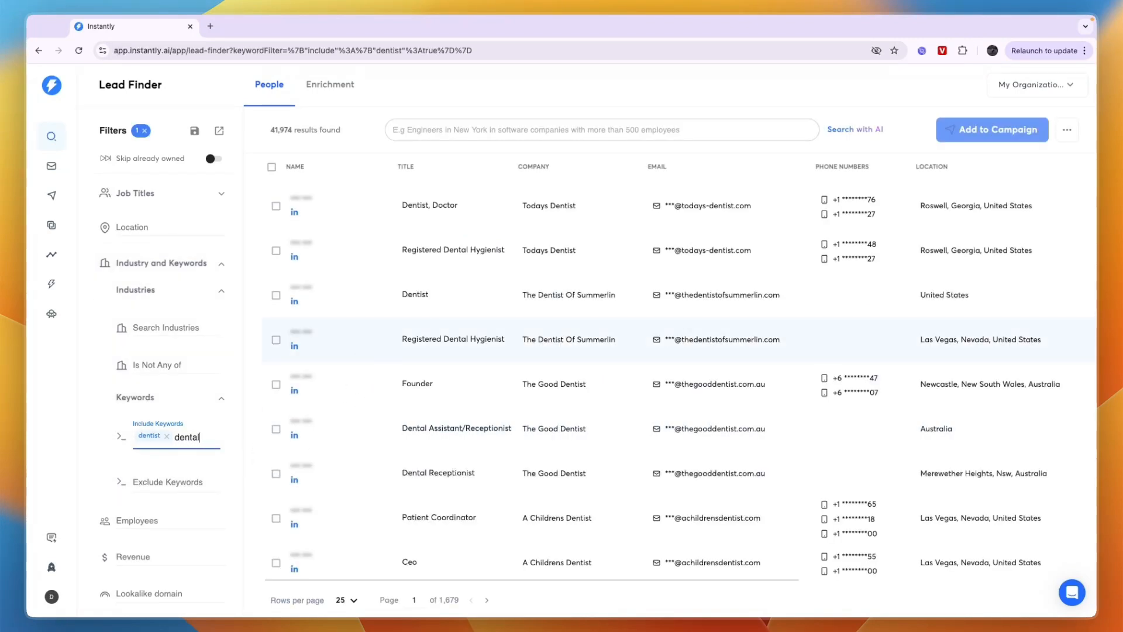
key("Return")
Look through the remaining filters and restrict the leads' location to New York, United States
scroll(132, 443, "down", 5)
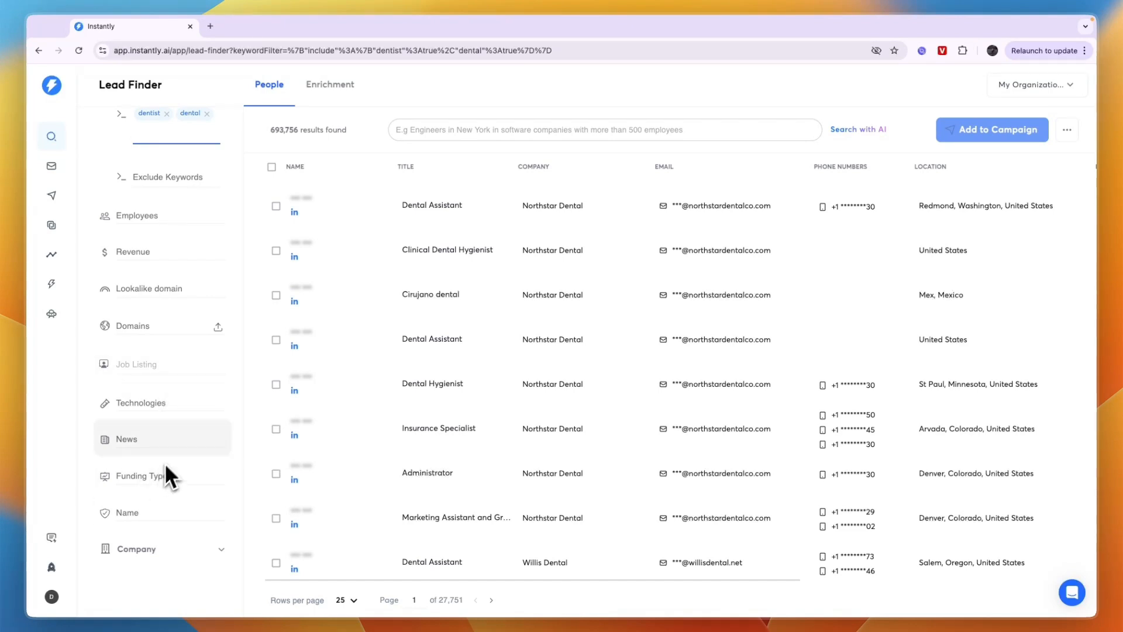
left_click(167, 557)
scroll(156, 502, "down", 2)
scroll(147, 441, "up", 7)
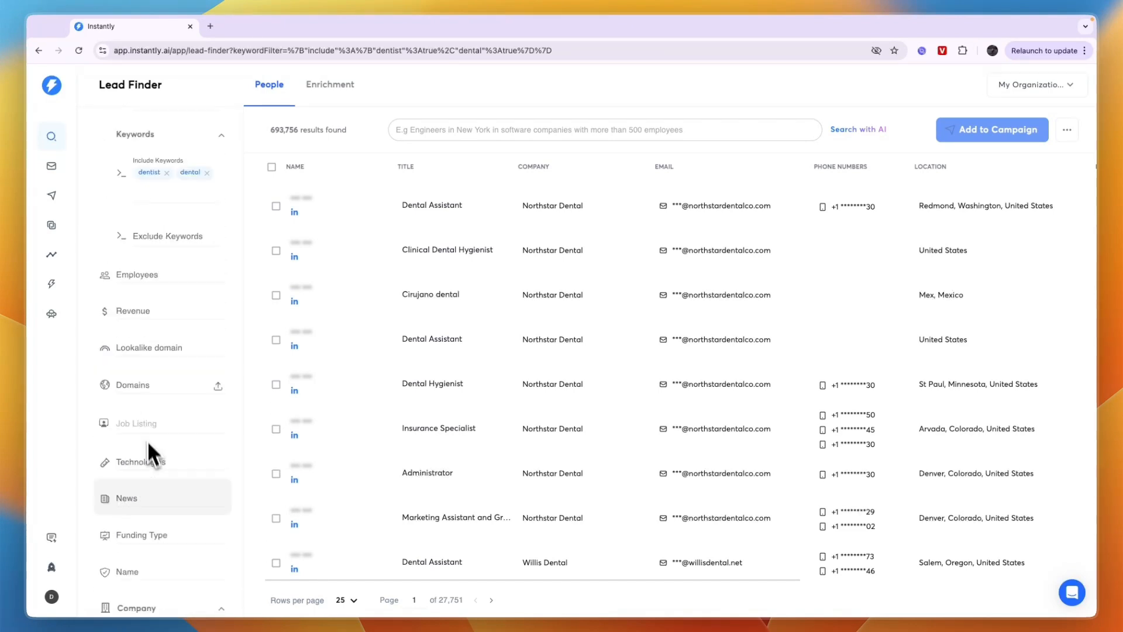
left_click(132, 227)
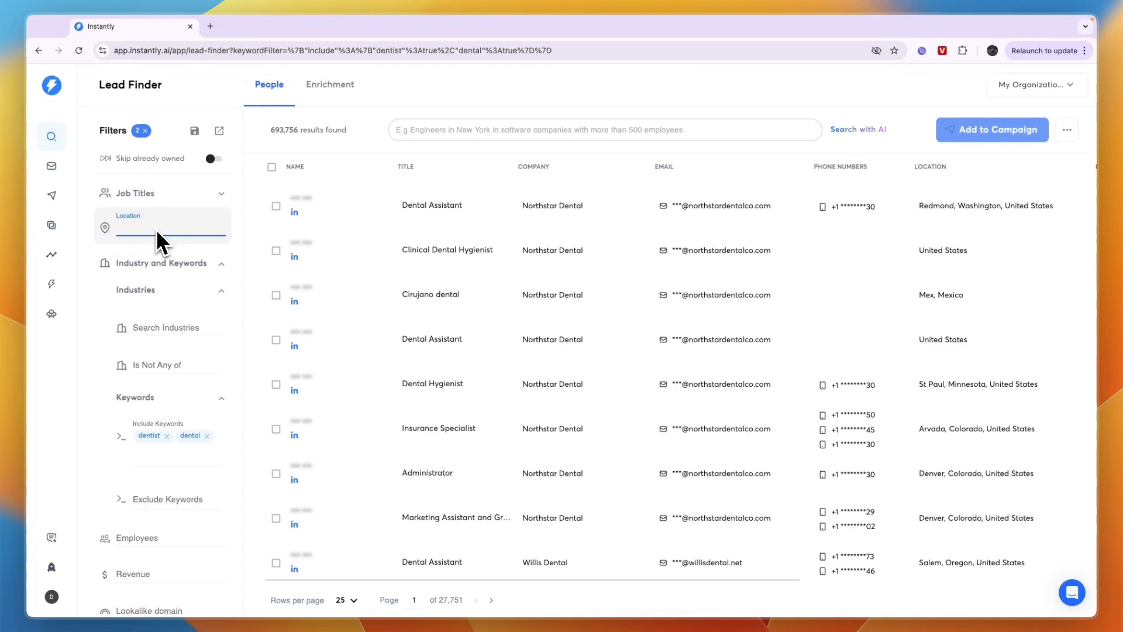
type("united st")
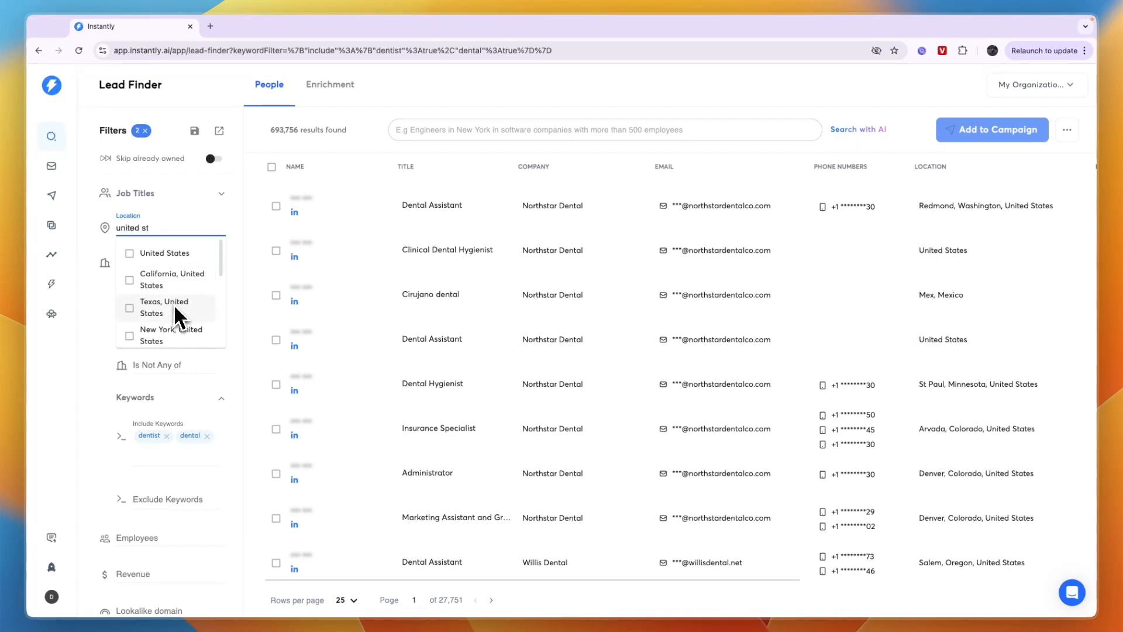
left_click(176, 335)
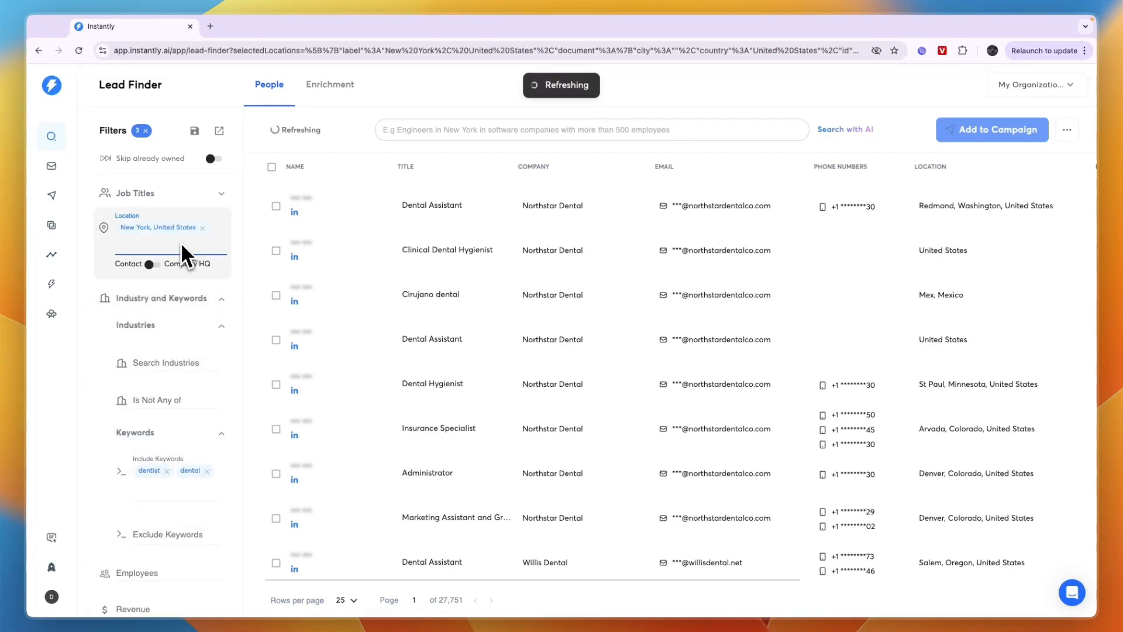
Limit the leads to the job titles CEO, CFO, COO, President and owner
left_click(156, 199)
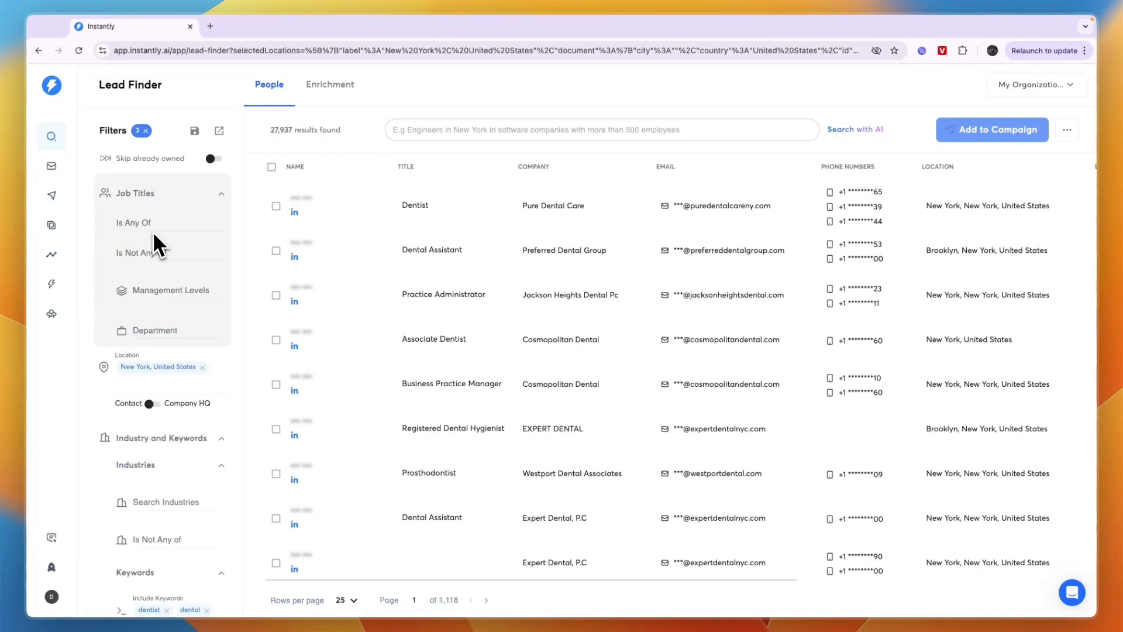
left_click(153, 220)
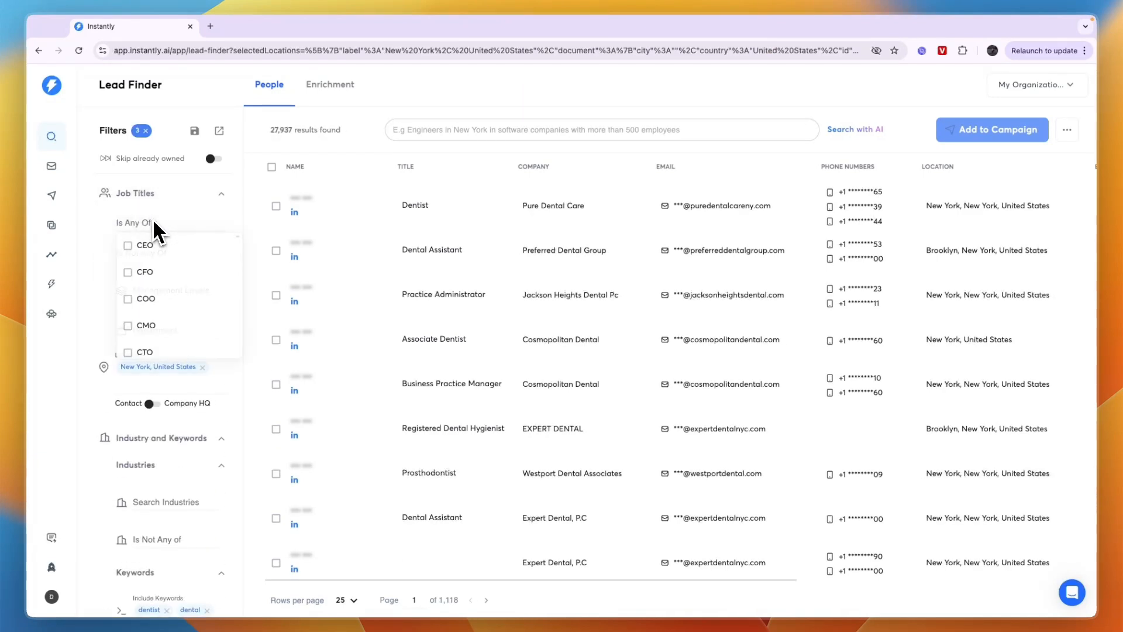
left_click(130, 245)
left_click(135, 274)
left_click(135, 300)
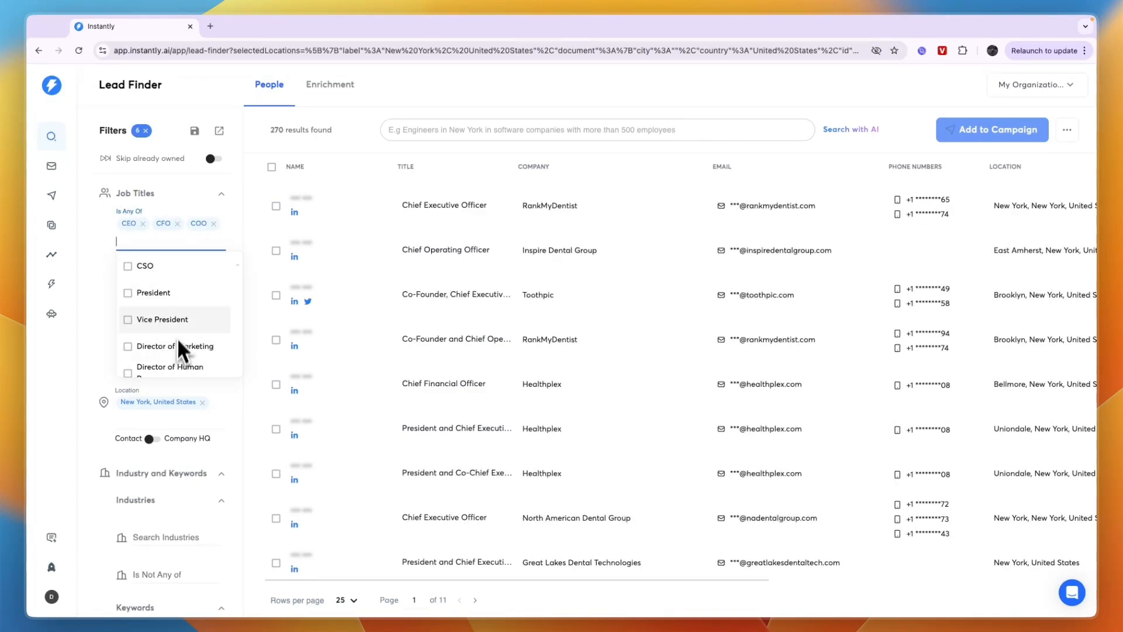
left_click(171, 298)
type("owner")
key("Return")
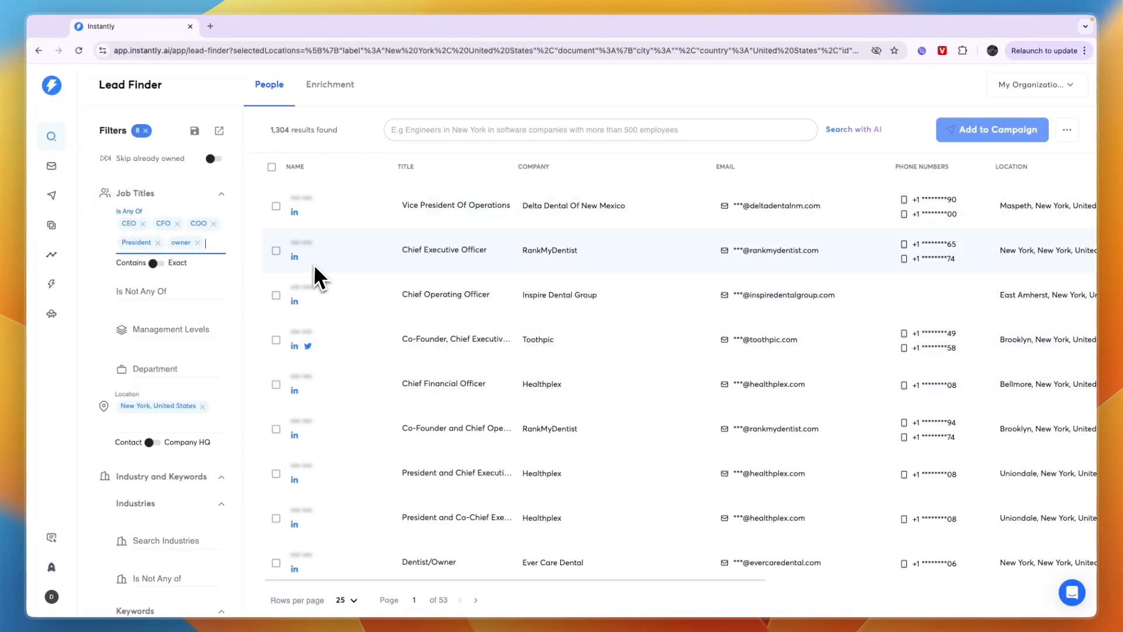
Review the number of results found and the list of matching leads
left_click_drag(271, 131, 335, 134)
left_click(337, 136)
left_click_drag(275, 130, 331, 128)
left_click(336, 130)
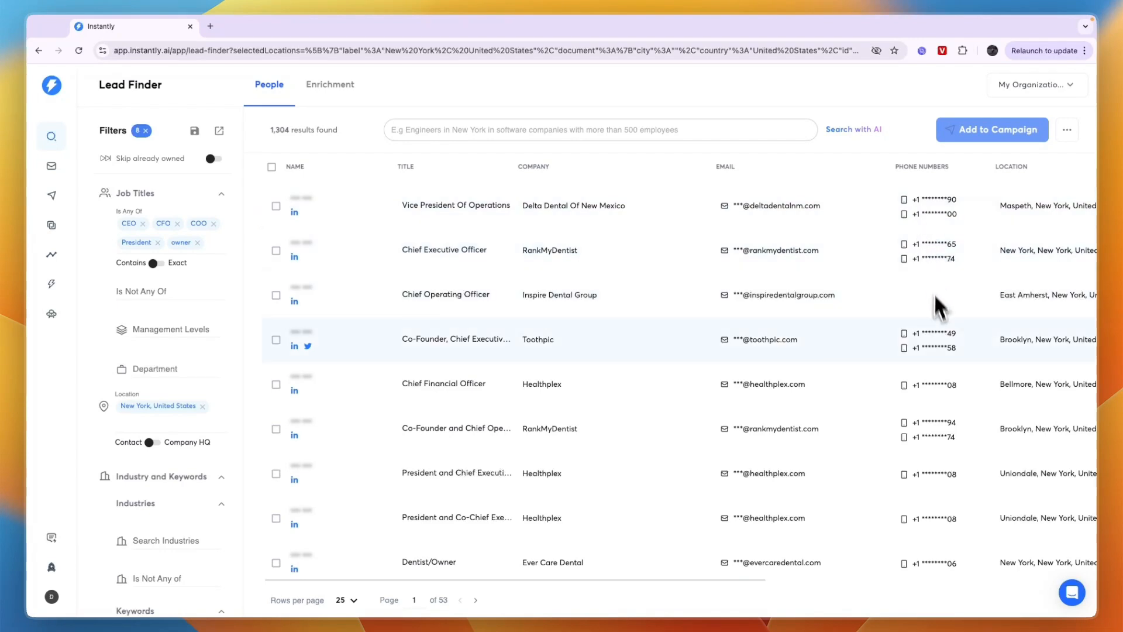
scroll(936, 378, "down", 2)
scroll(384, 372, "up", 2)
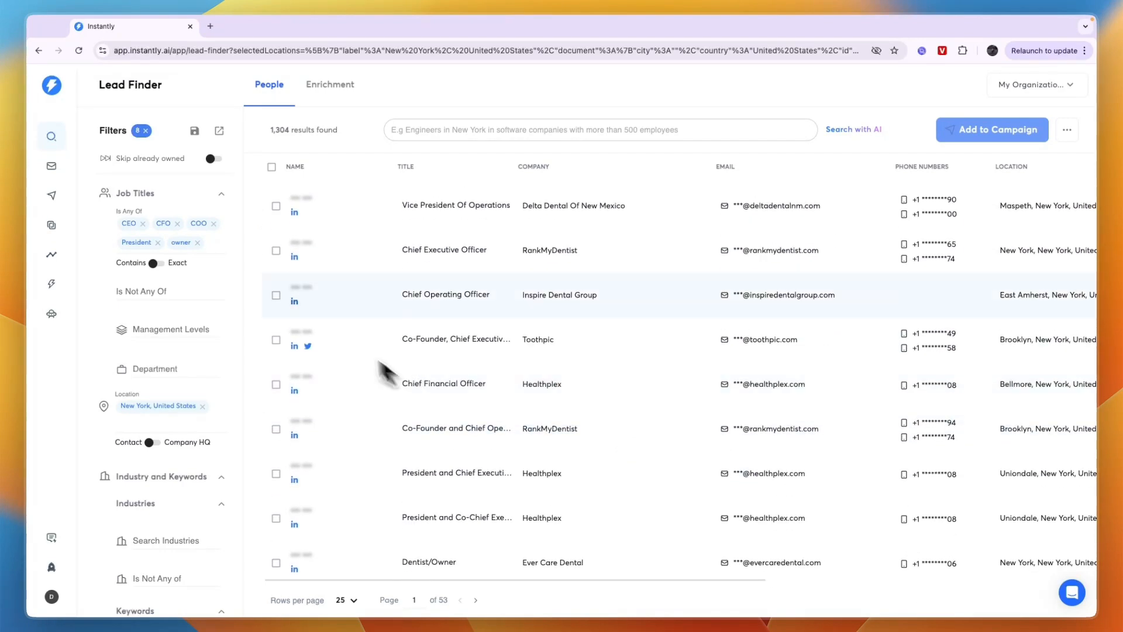
Compare the bulk selection options and select only the first 10 results
left_click(271, 167)
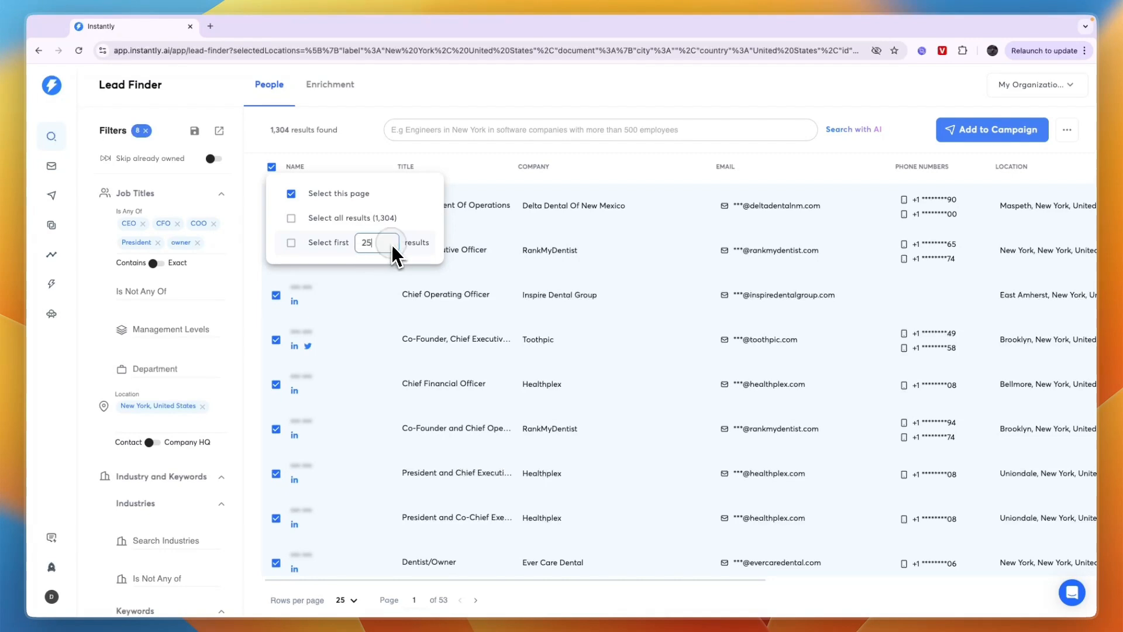
left_click(288, 245)
left_click(307, 223)
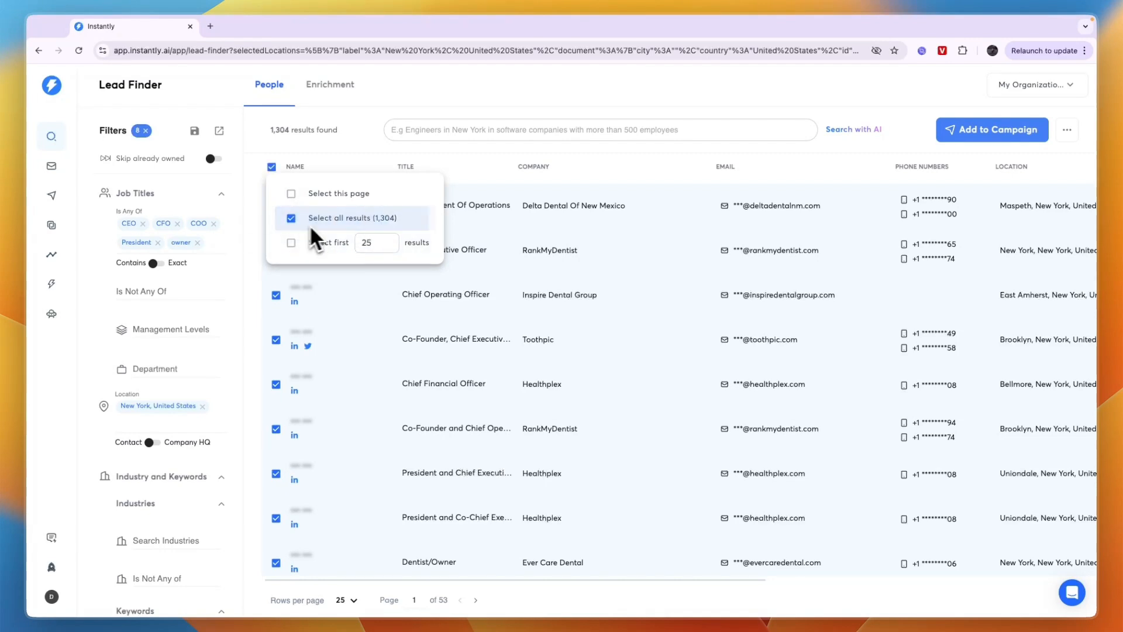
left_click(305, 227)
left_click(290, 244)
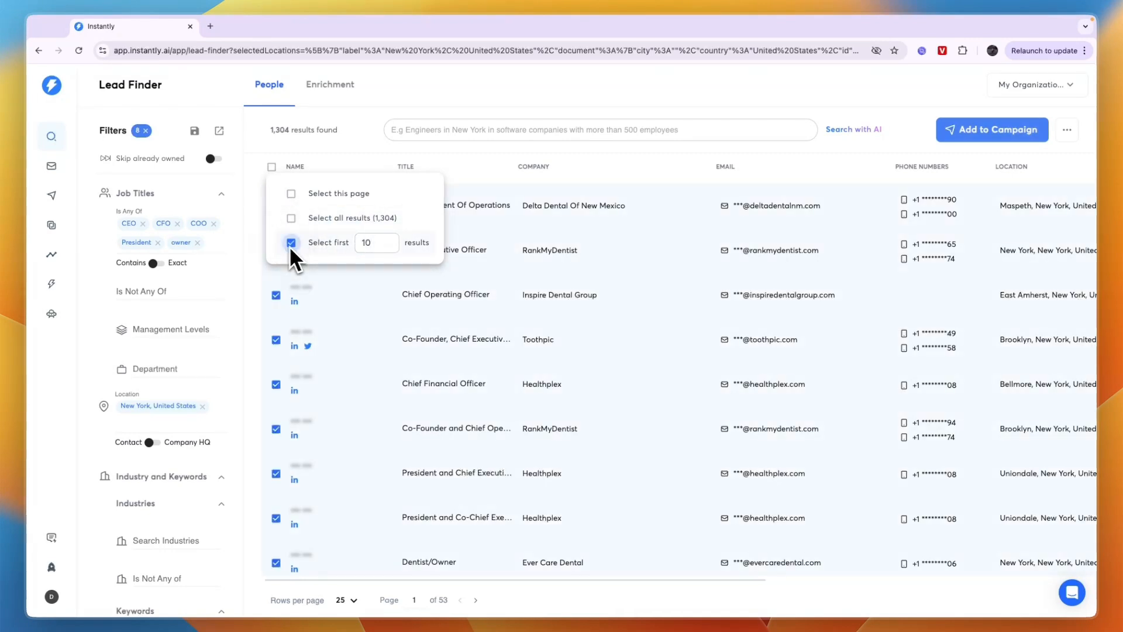
Start adding the 10 selected leads to a campaign, choosing to create a new target campaign named "1"
left_click(974, 139)
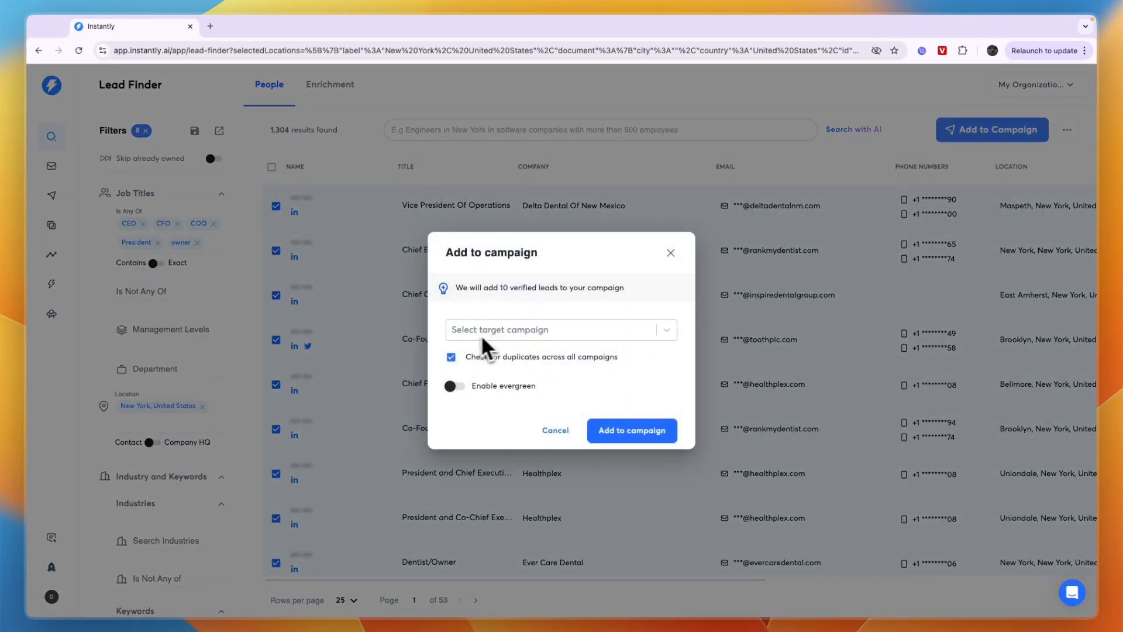
left_click(497, 330)
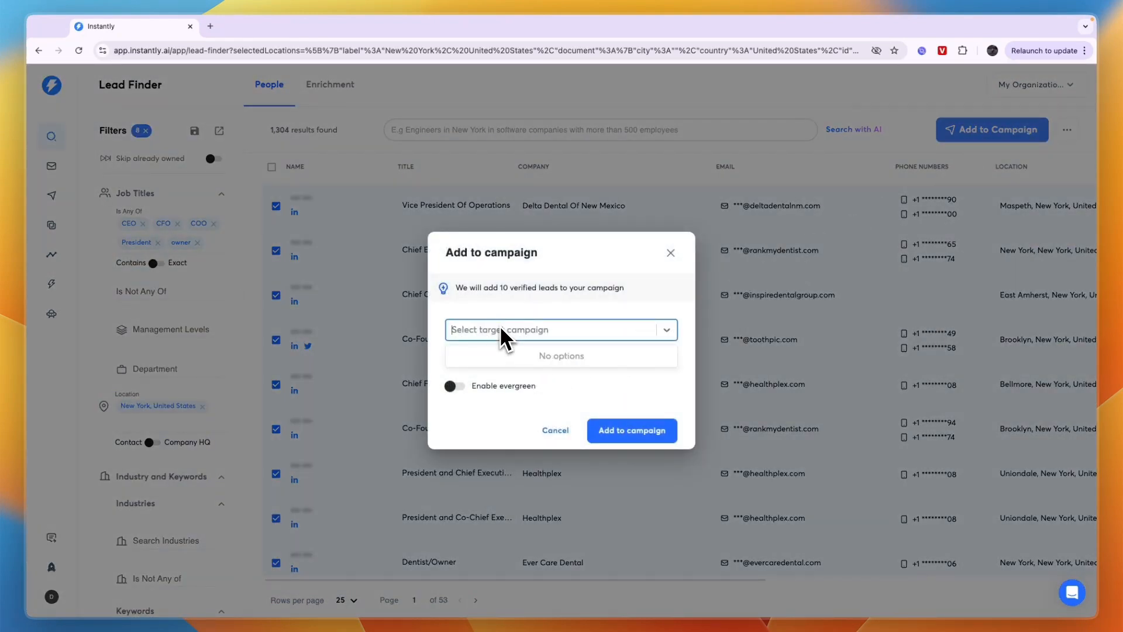
left_click(532, 334)
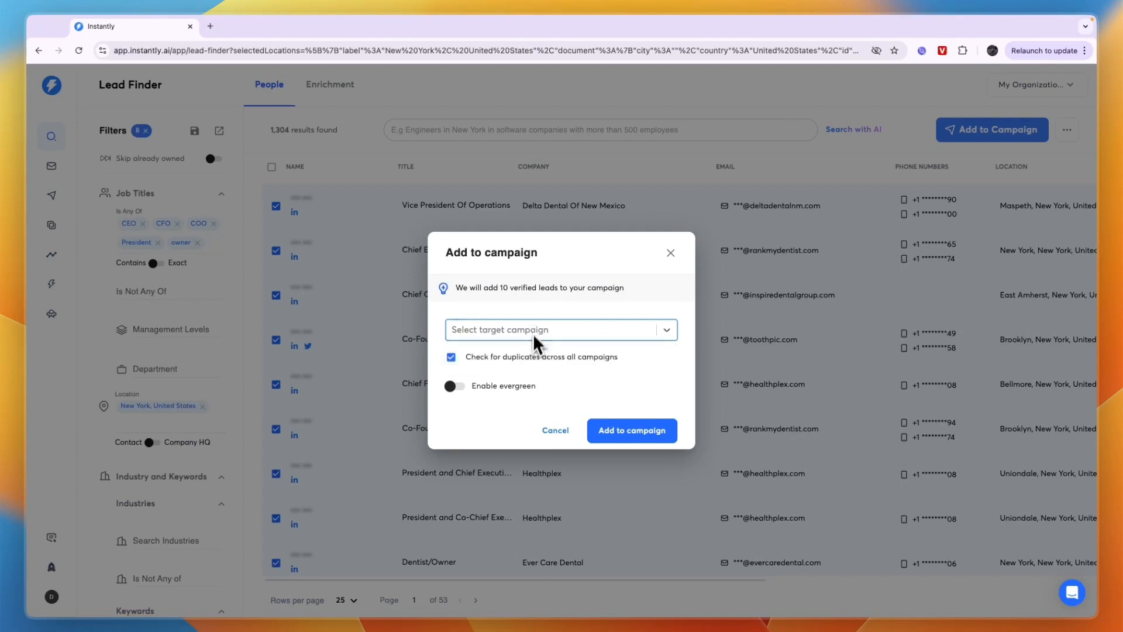
left_click(528, 327)
type("2")
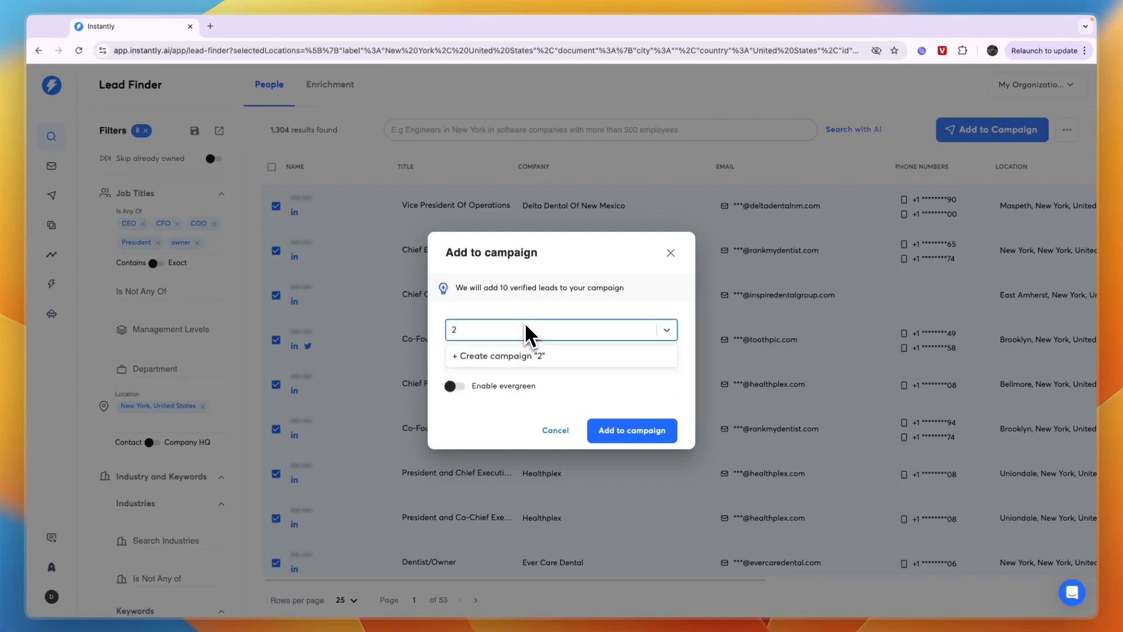
key("BackSpace")
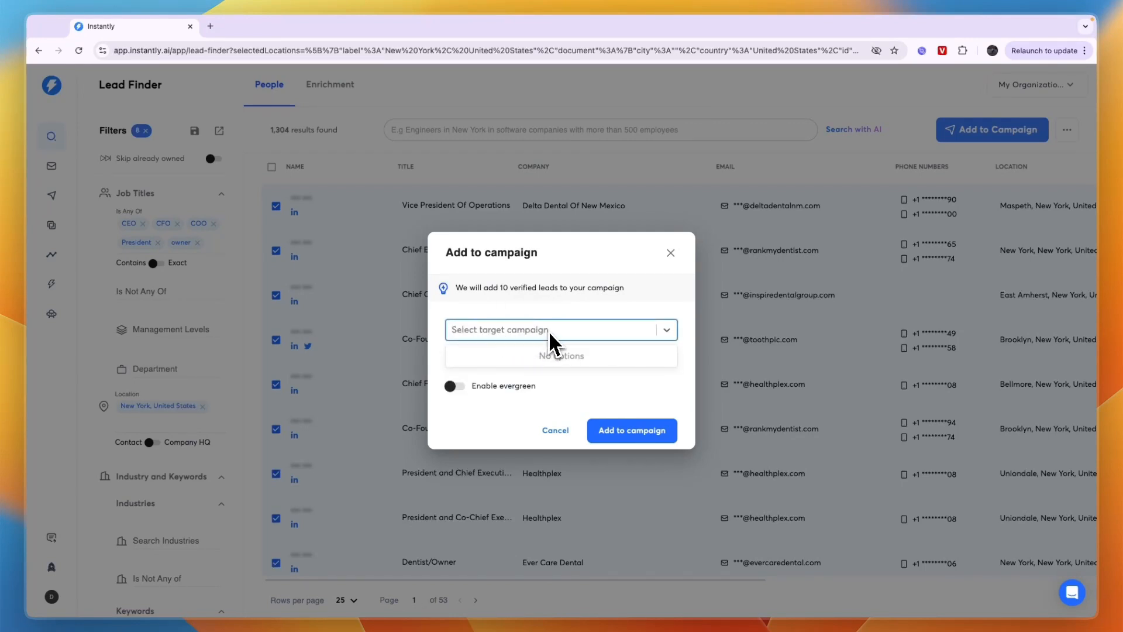
type("1")
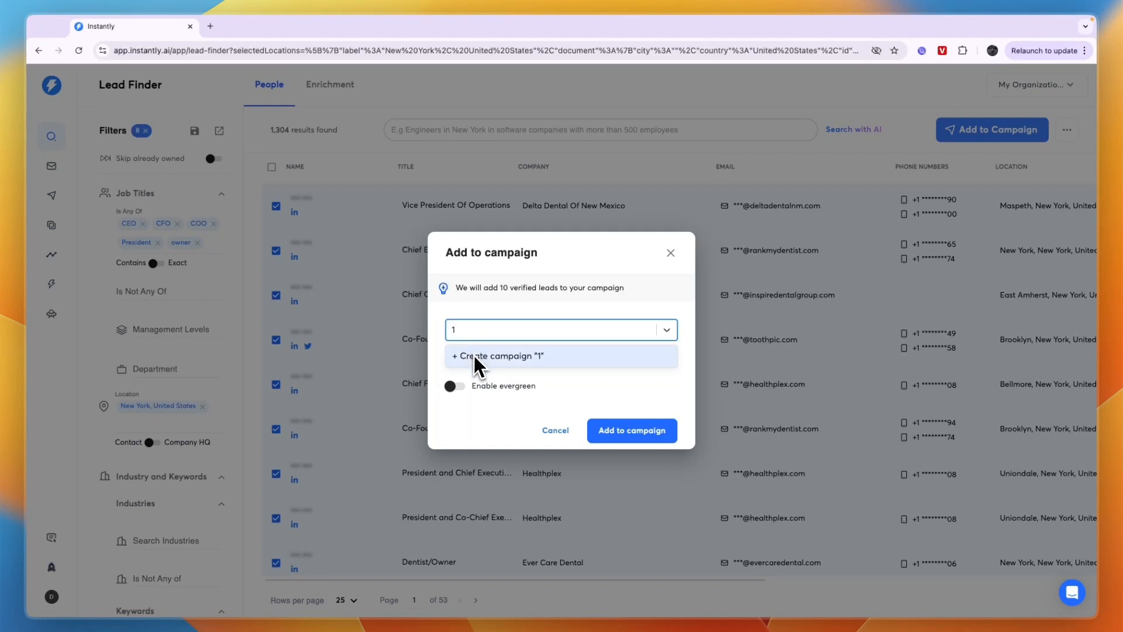
left_click(477, 358)
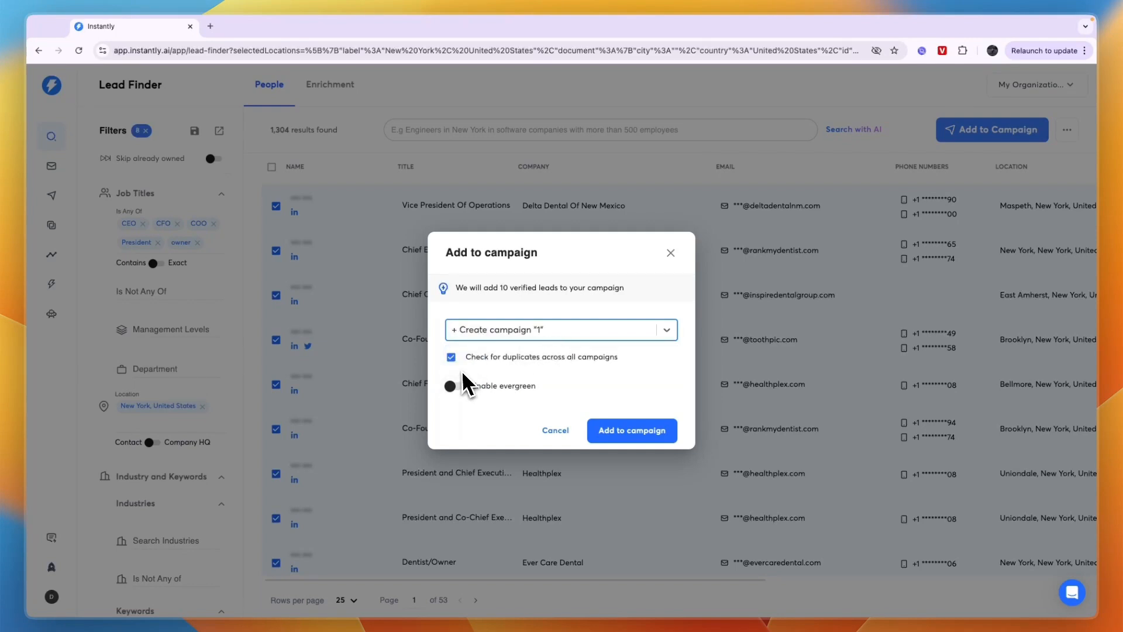
Try to enable evergreen for the leads going into the new campaign
left_click_drag(462, 373, 645, 353)
left_click(623, 375)
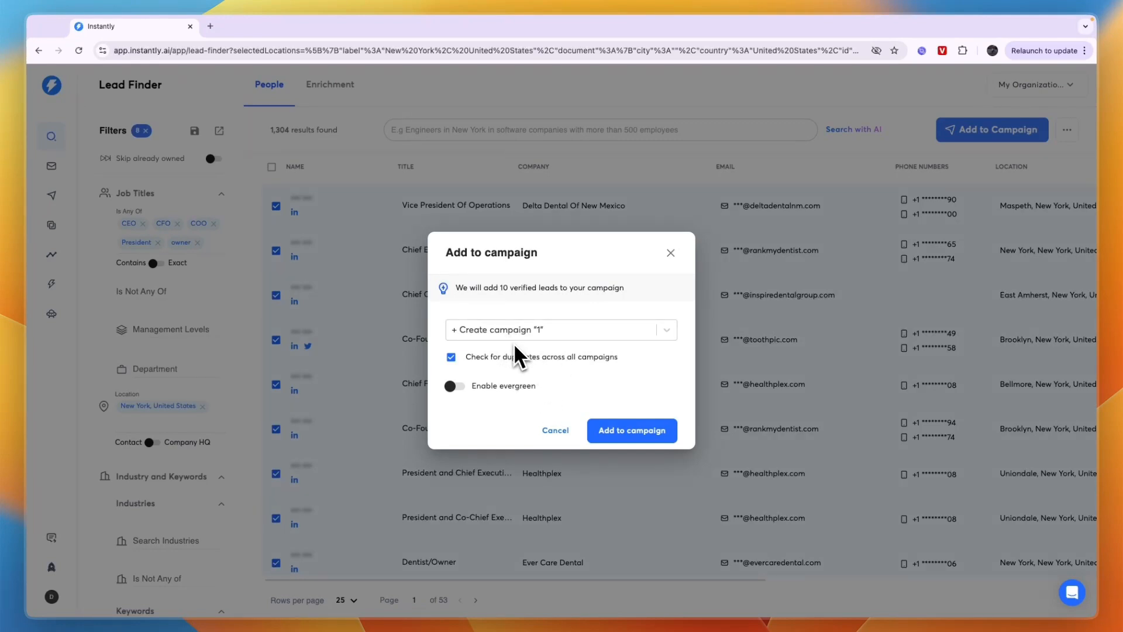
left_click(455, 389)
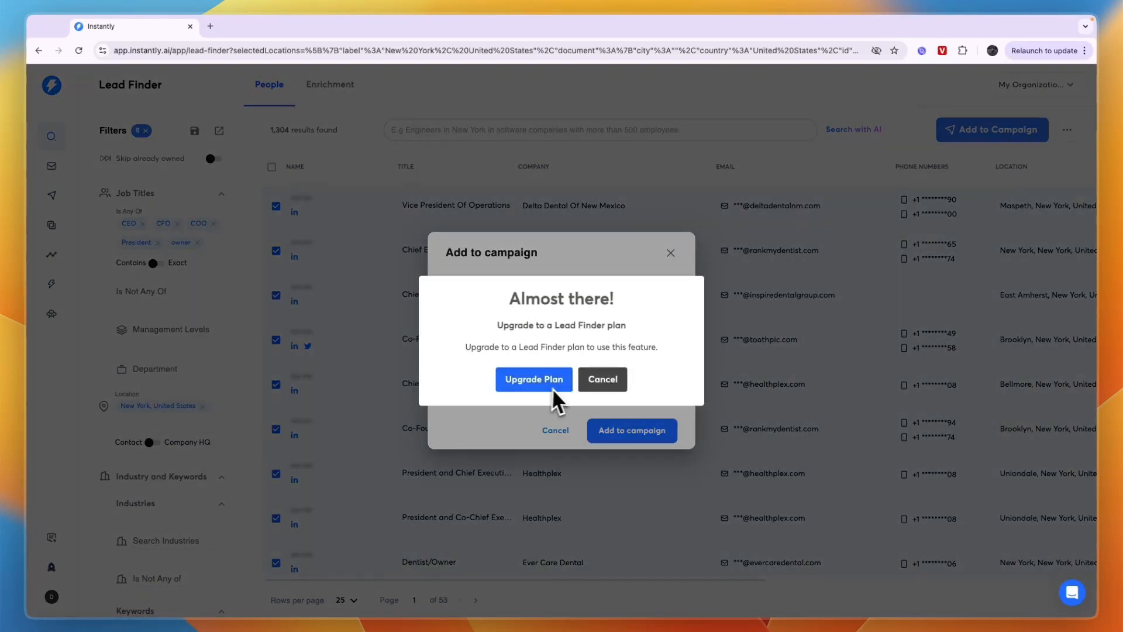
left_click(605, 389)
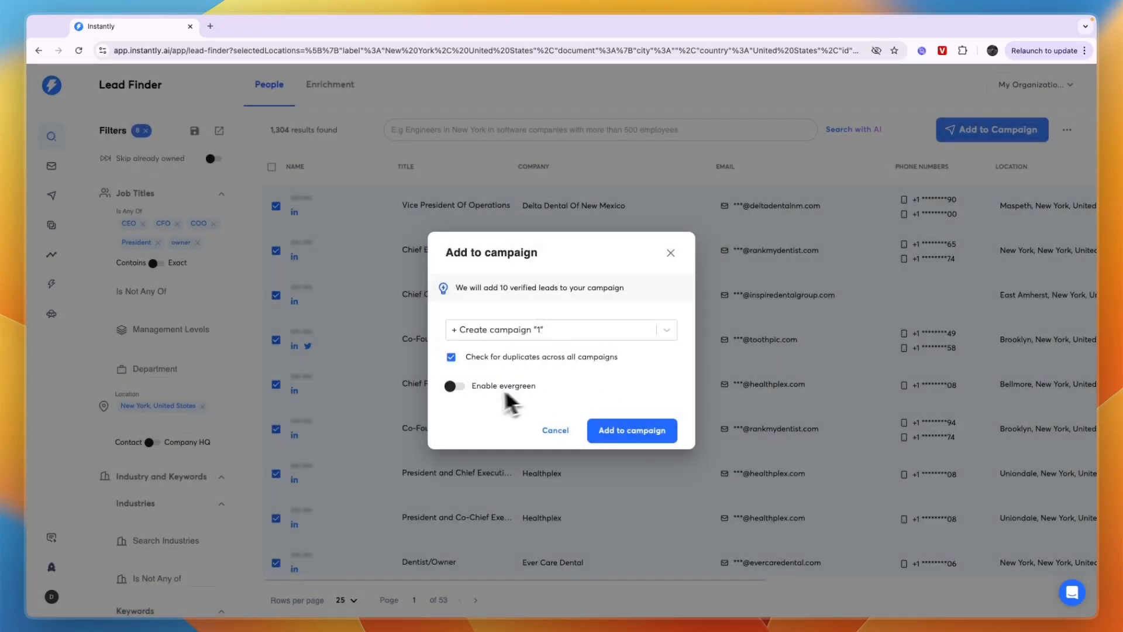
Add the 10 leads to campaign "1" and open that campaign's email sequence
left_click(613, 436)
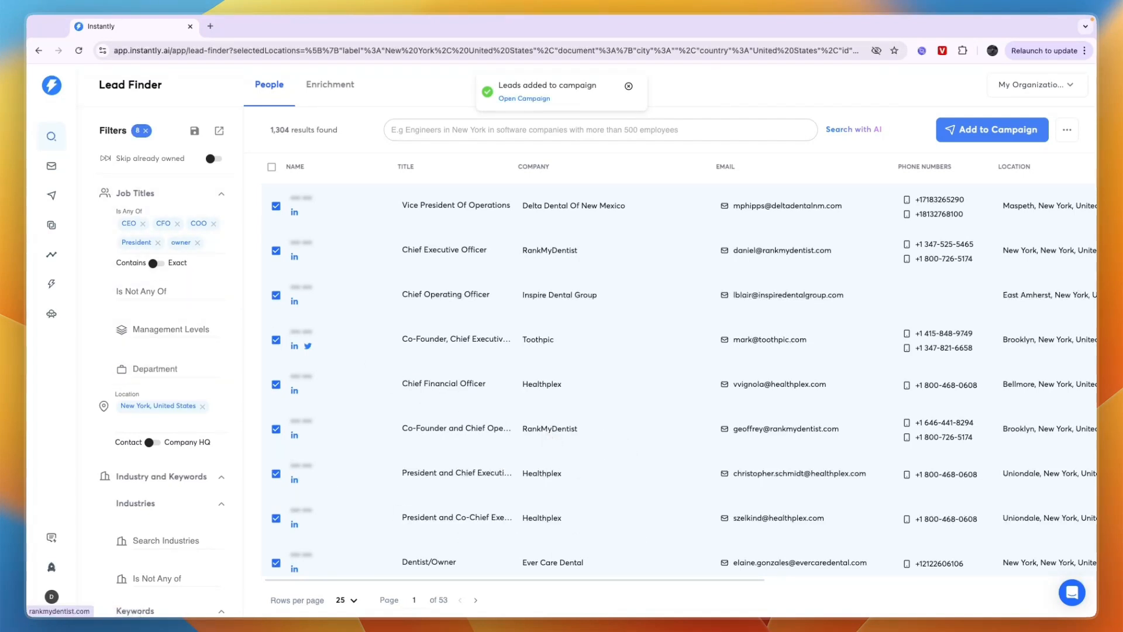
left_click(50, 201)
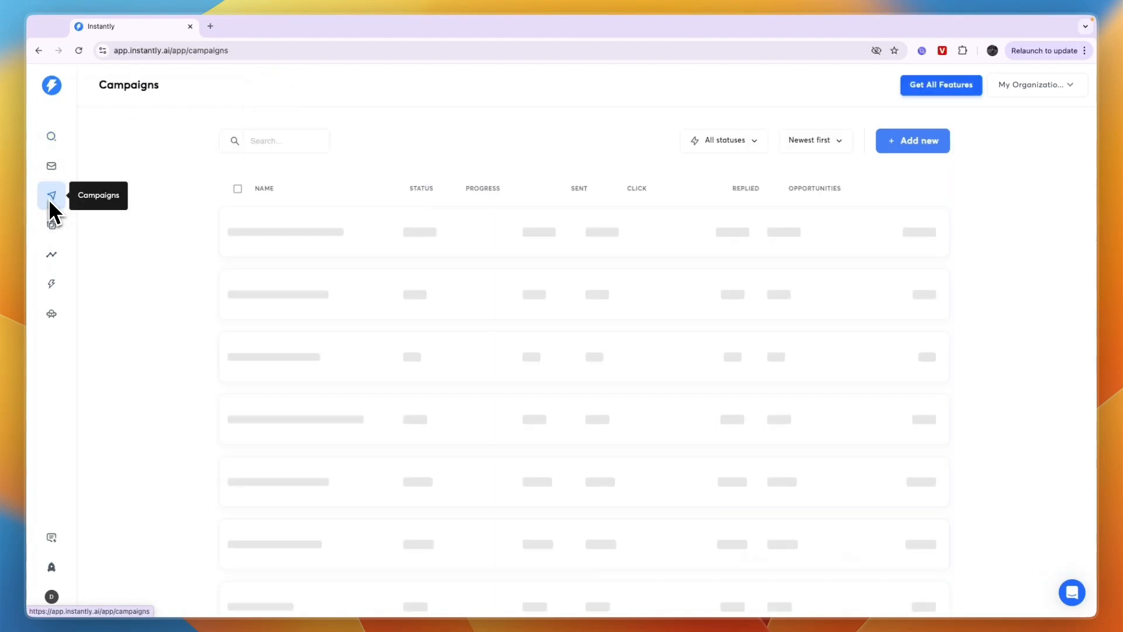
left_click(365, 240)
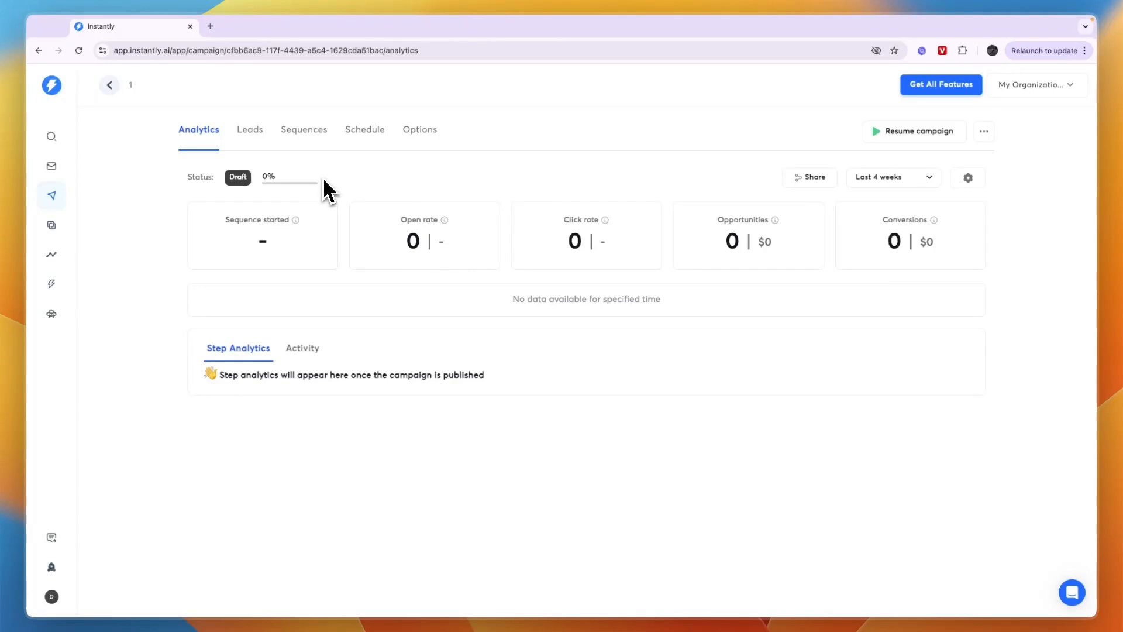
left_click(302, 139)
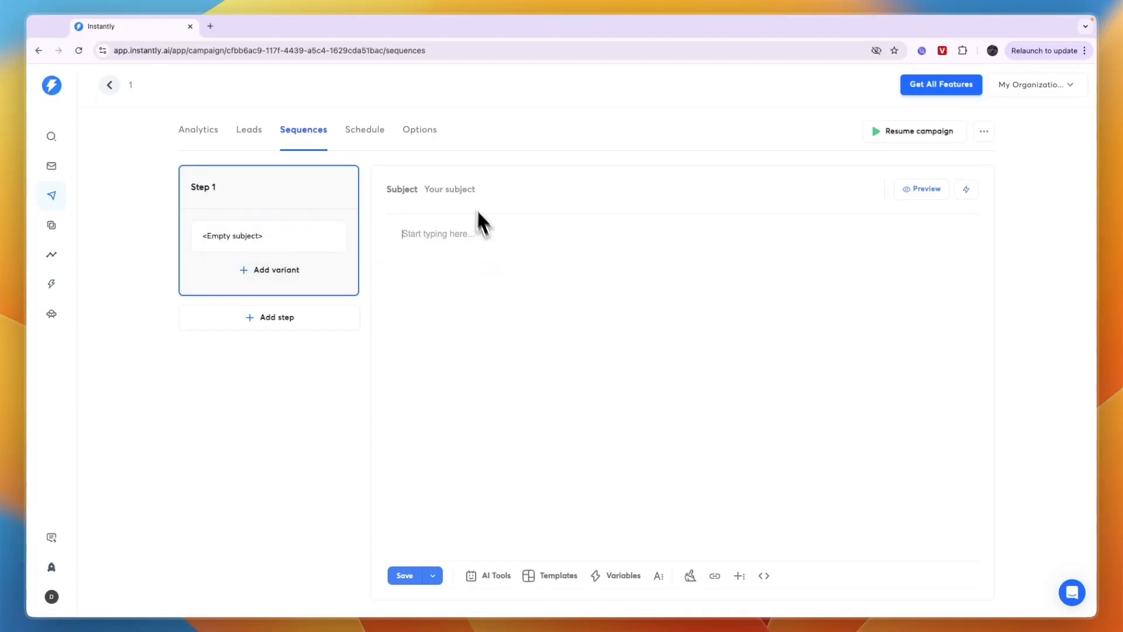
Start the Step 1 email body with "Hi", try the First Name variable in the subject and clear it again
left_click(468, 188)
left_click(969, 188)
left_click(1035, 187)
type("Hi")
left_click(967, 191)
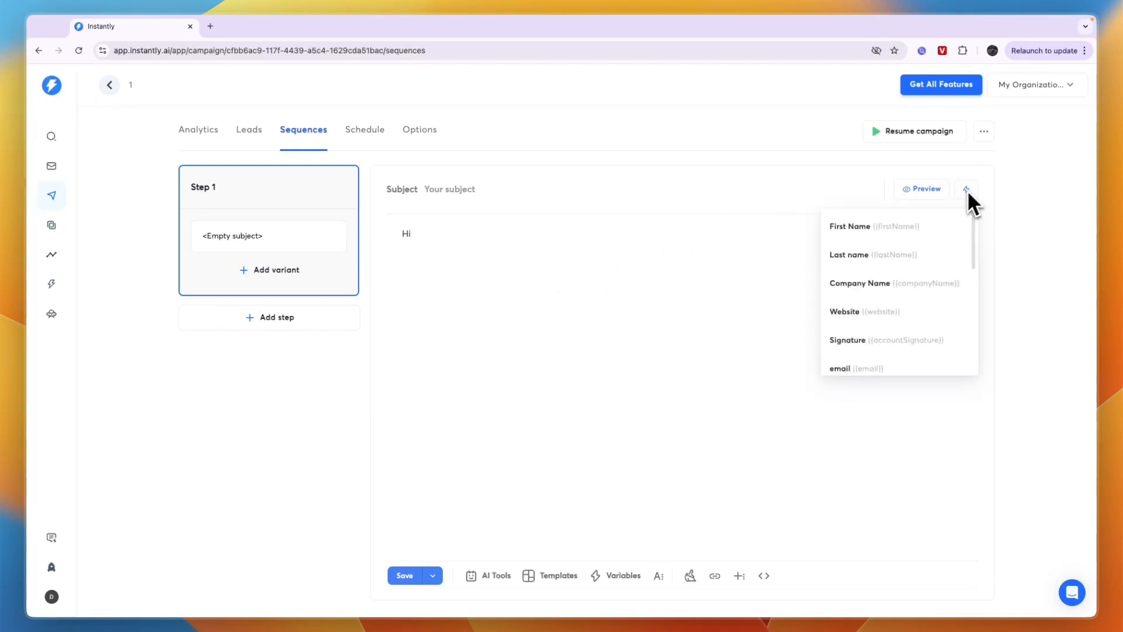
left_click(912, 228)
triple_click(462, 191)
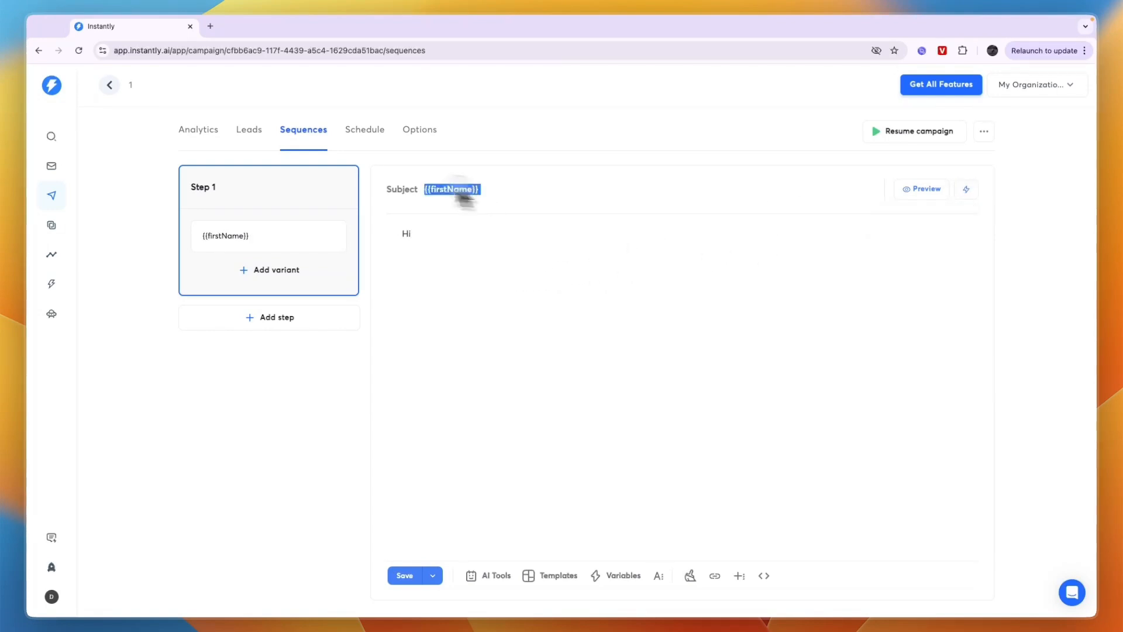
key("BackSpace")
Complete the body greeting with the {{firstName}} variable and a comma, followed by a blank line
left_click(489, 225)
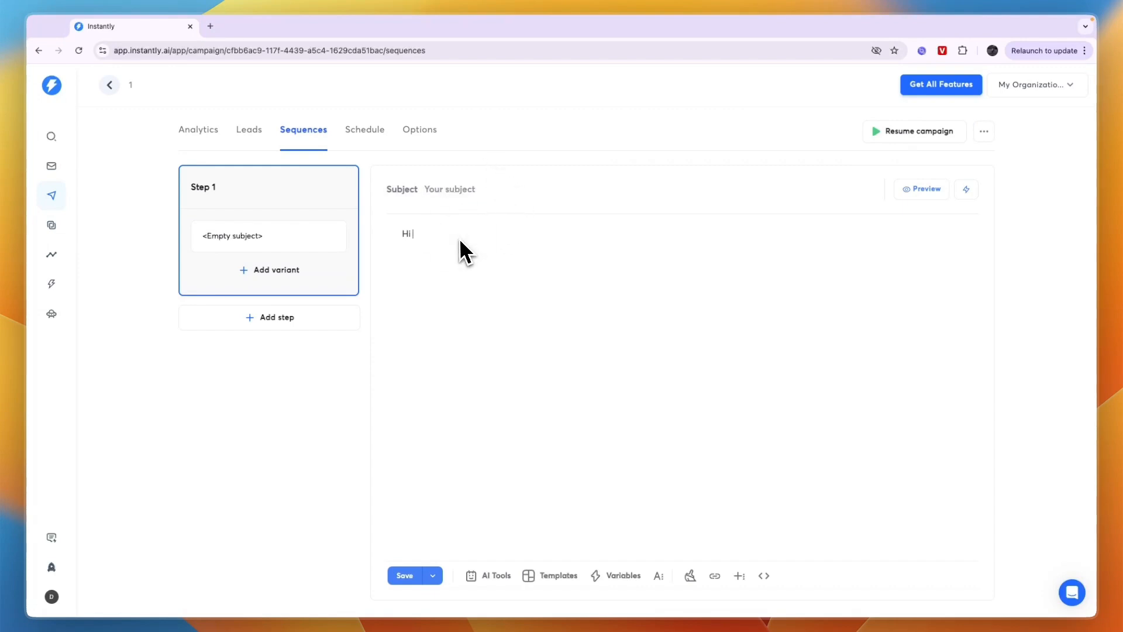
type("{{firstName}} ,")
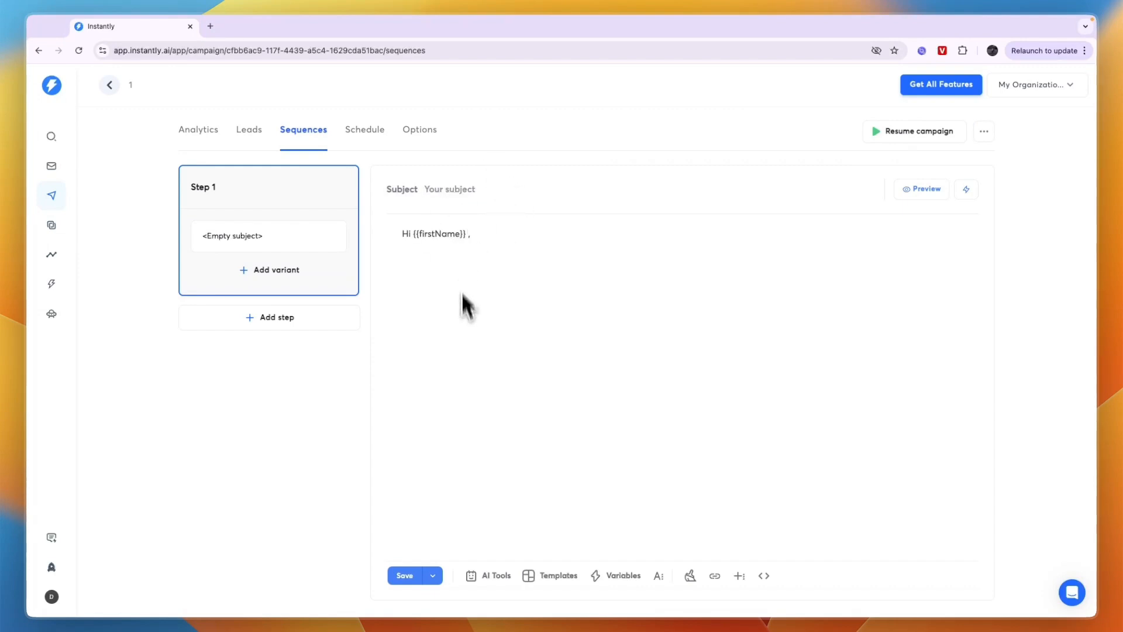
key("Return")
key("Return")
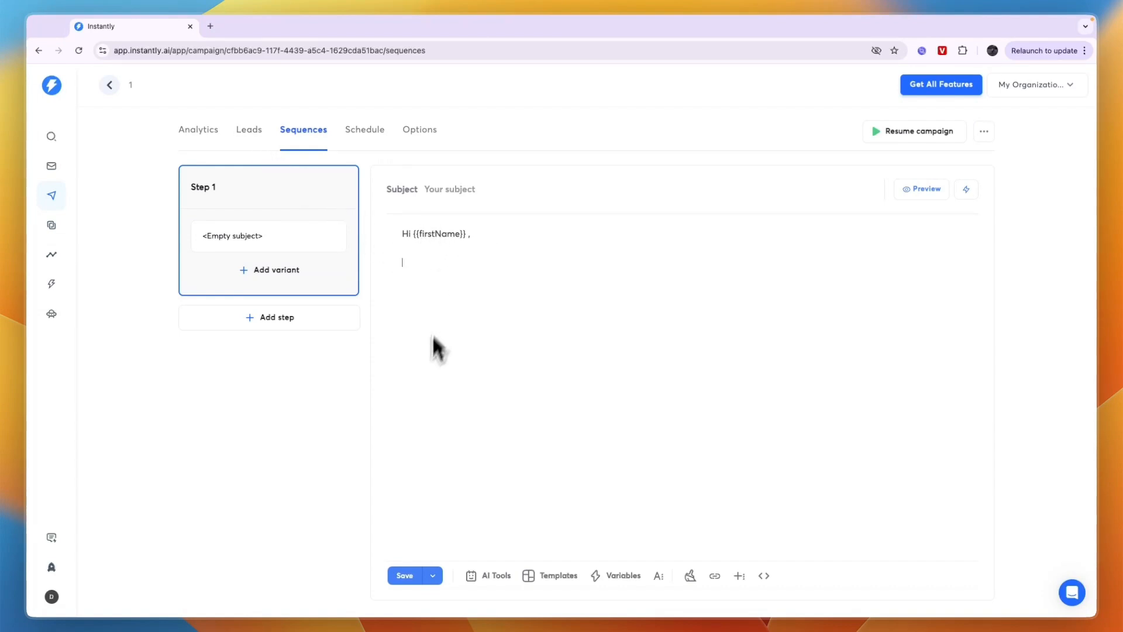
Try to add a variant to the Step 1 email
left_click(271, 278)
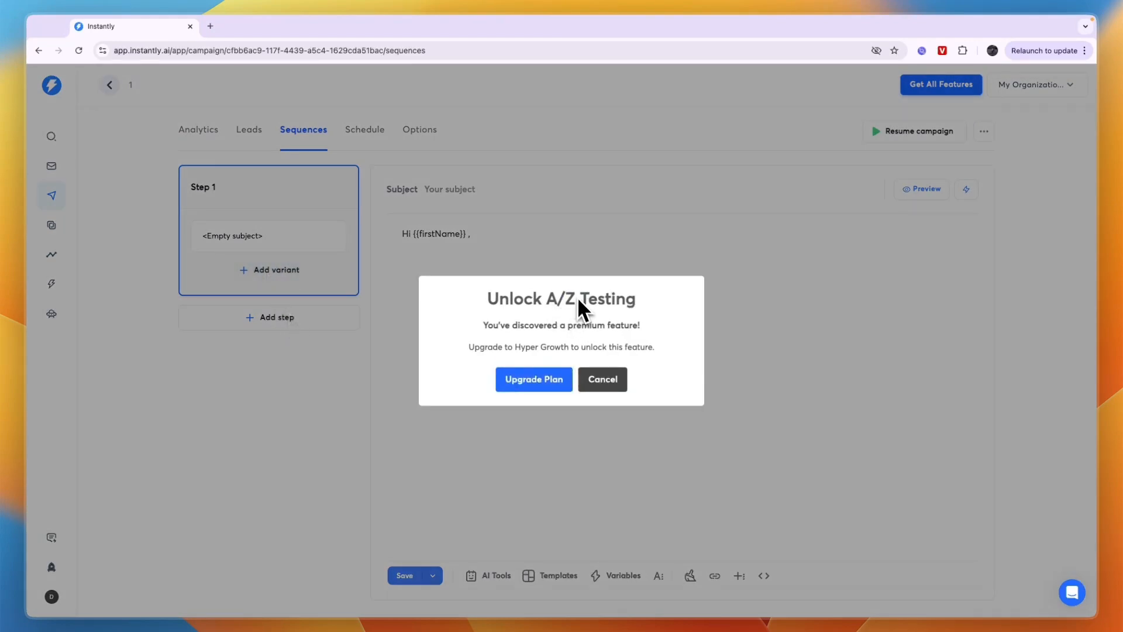
left_click(609, 382)
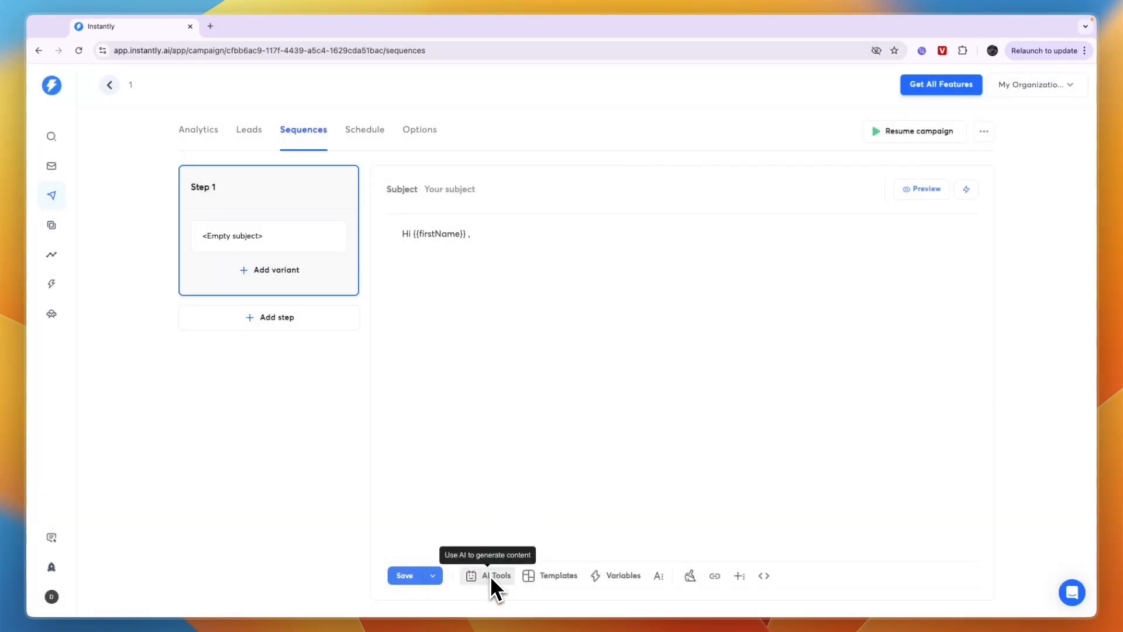
Fill the Step 1 email with the Marketing & Advertising template "Getting Clients for a Marketing Agency Email 1"
left_click(561, 575)
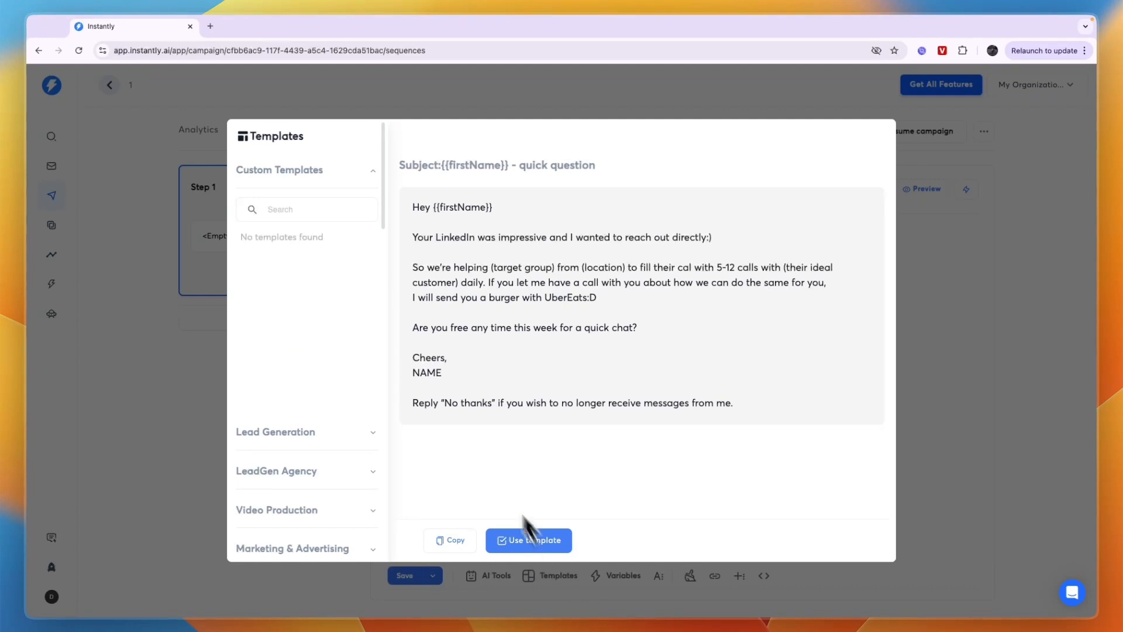
scroll(345, 408, "down", 3)
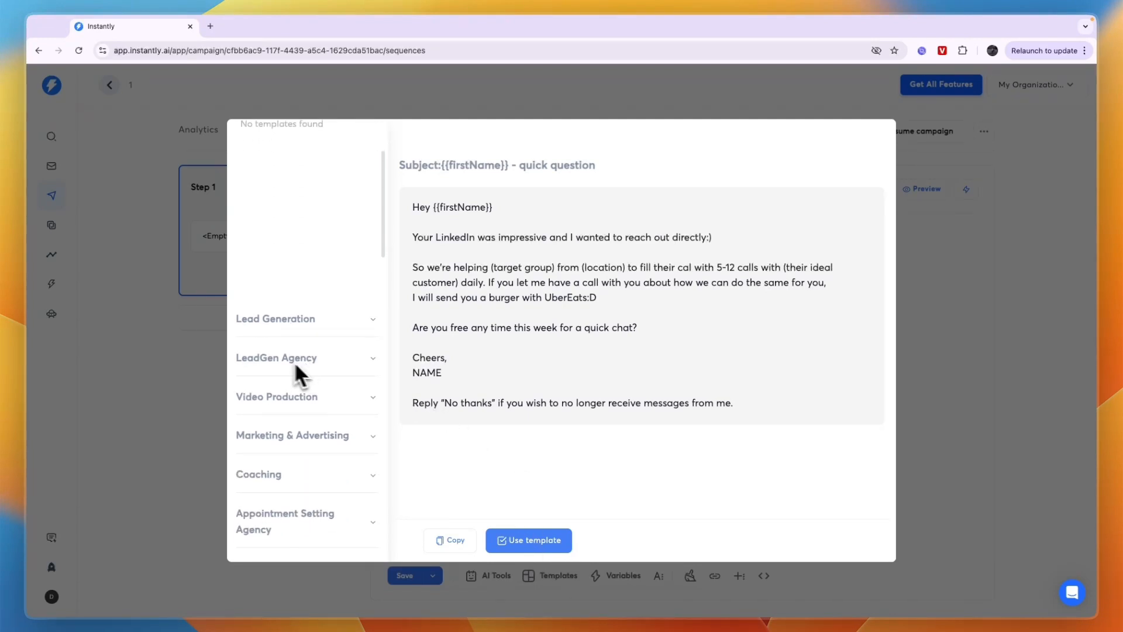
scroll(328, 386, "down", 1)
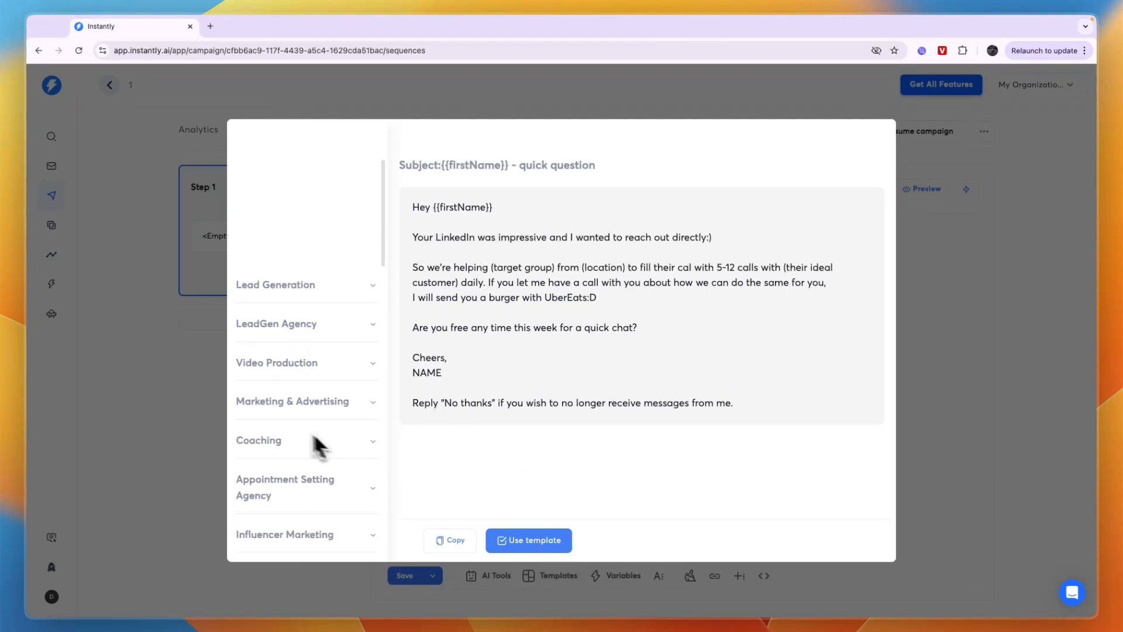
left_click(306, 408)
scroll(313, 424, "down", 2)
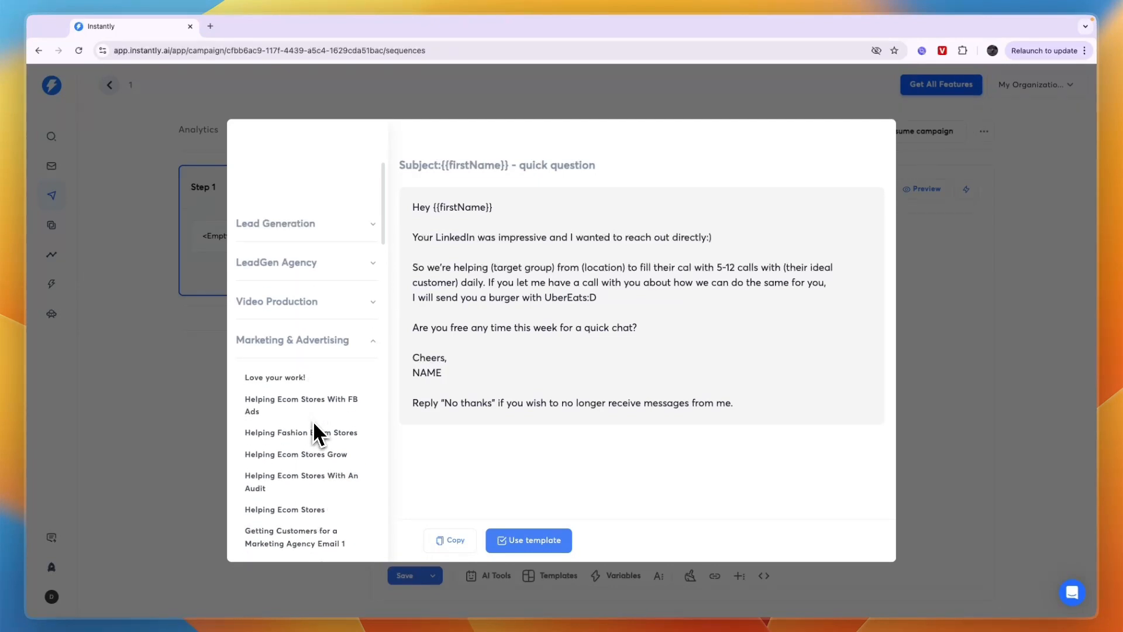
scroll(293, 421, "down", 5)
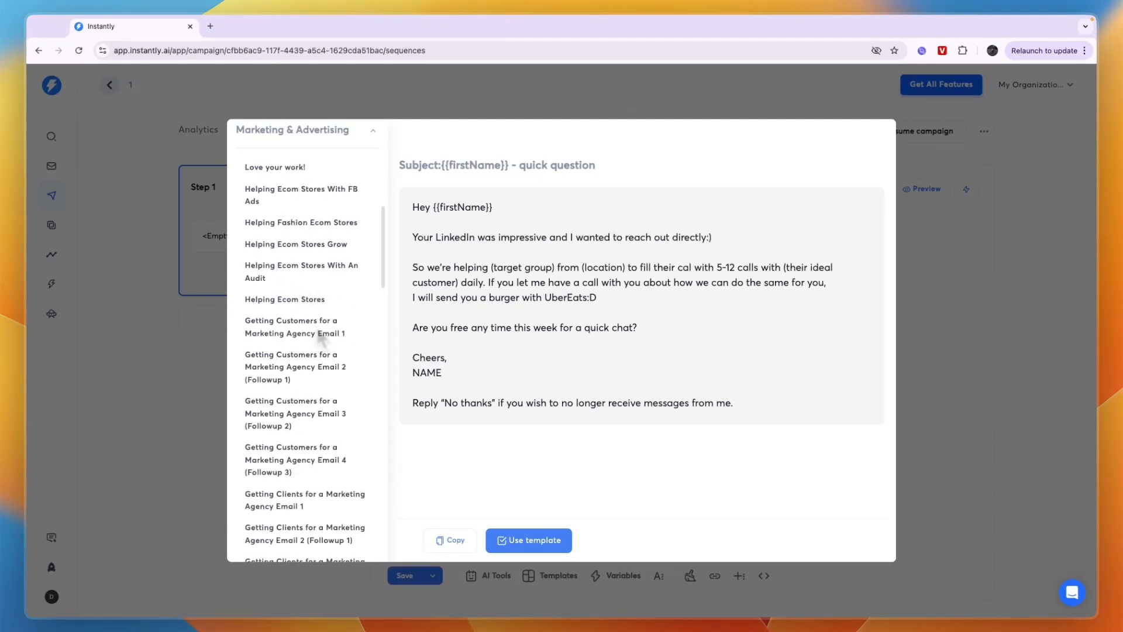
scroll(307, 357, "down", 1)
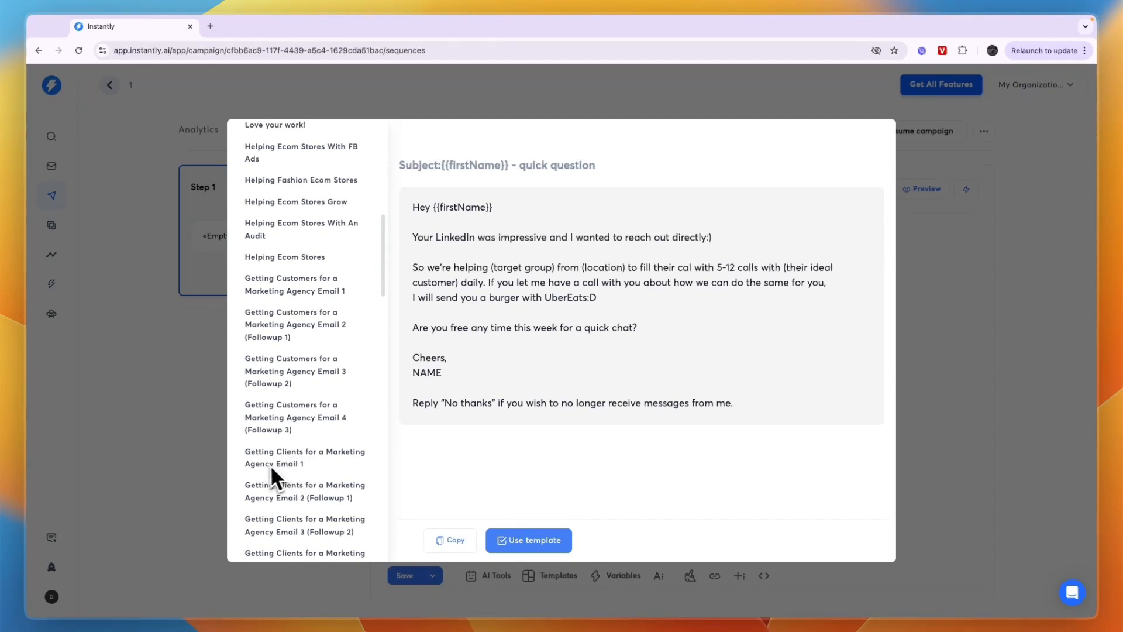
left_click(290, 465)
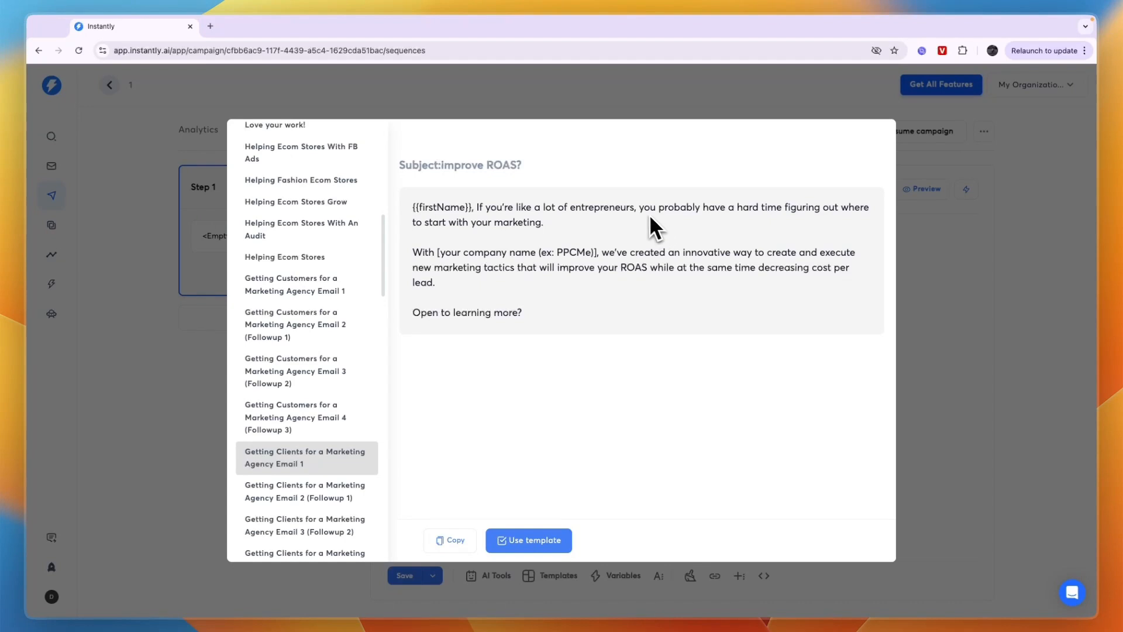
left_click_drag(754, 211, 781, 220)
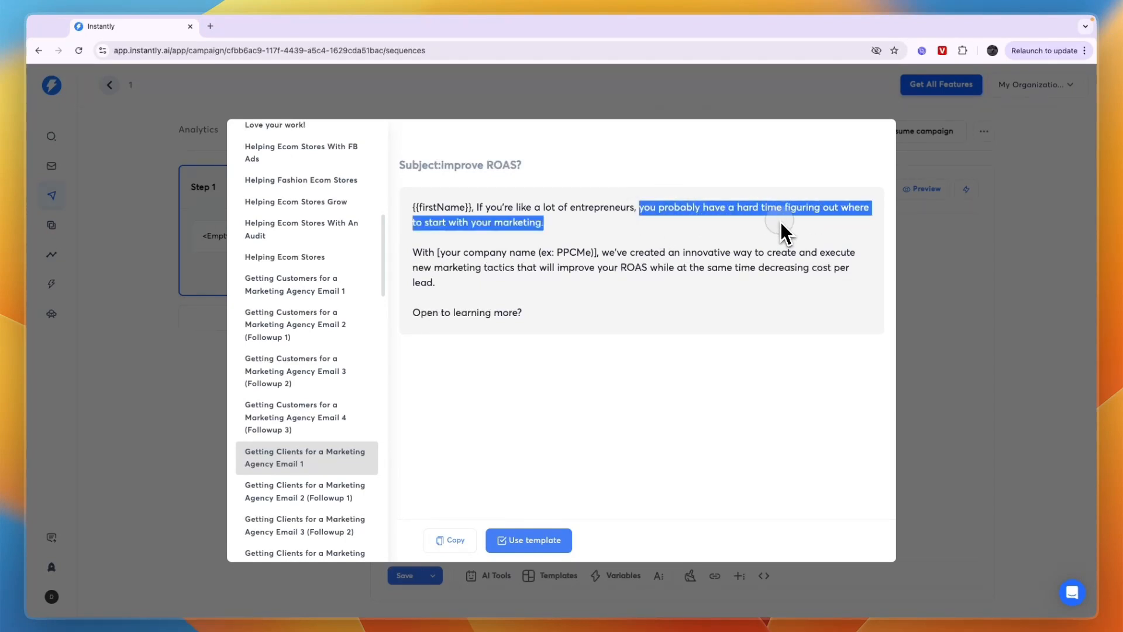
left_click(780, 223)
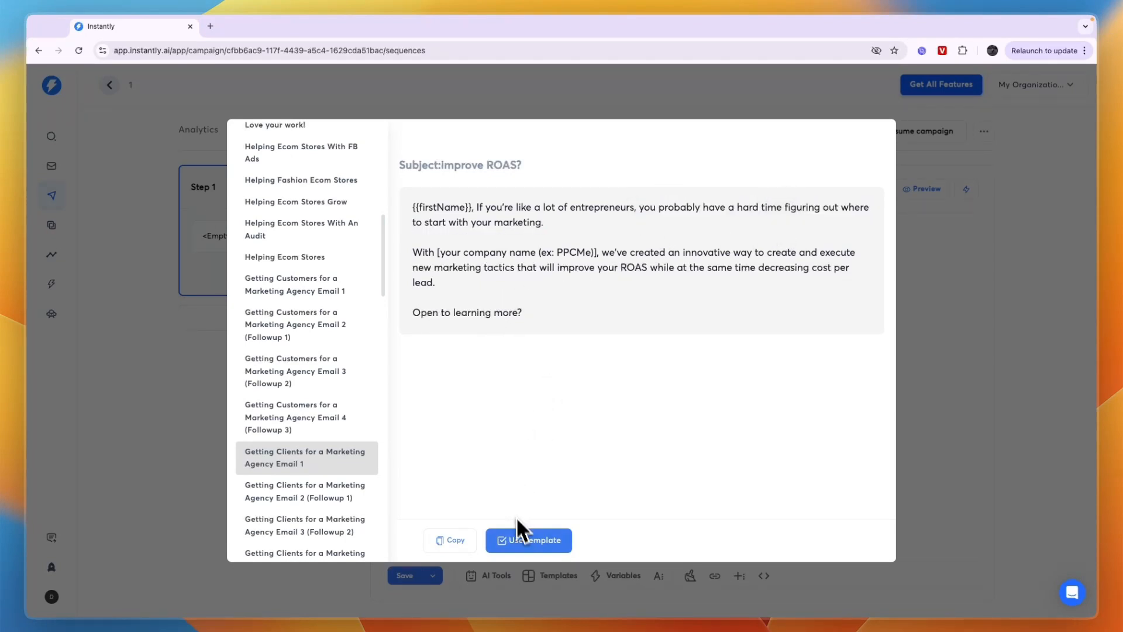
left_click(519, 544)
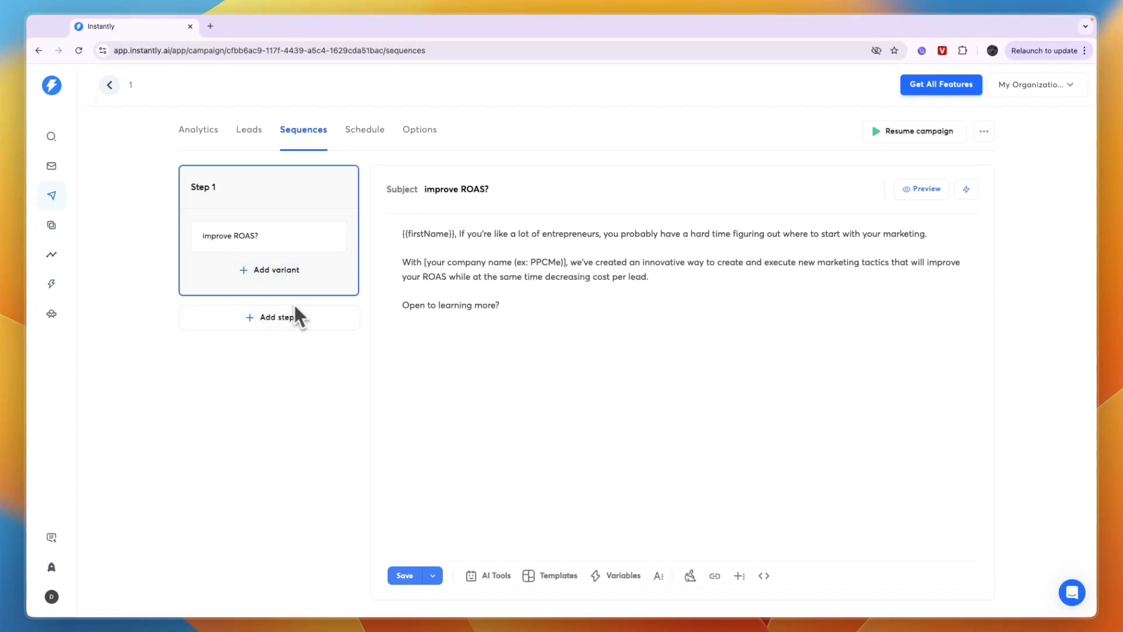
Add a second step to the sequence with the next message sent in 1 day, and open Step 2 for editing
left_click(275, 317)
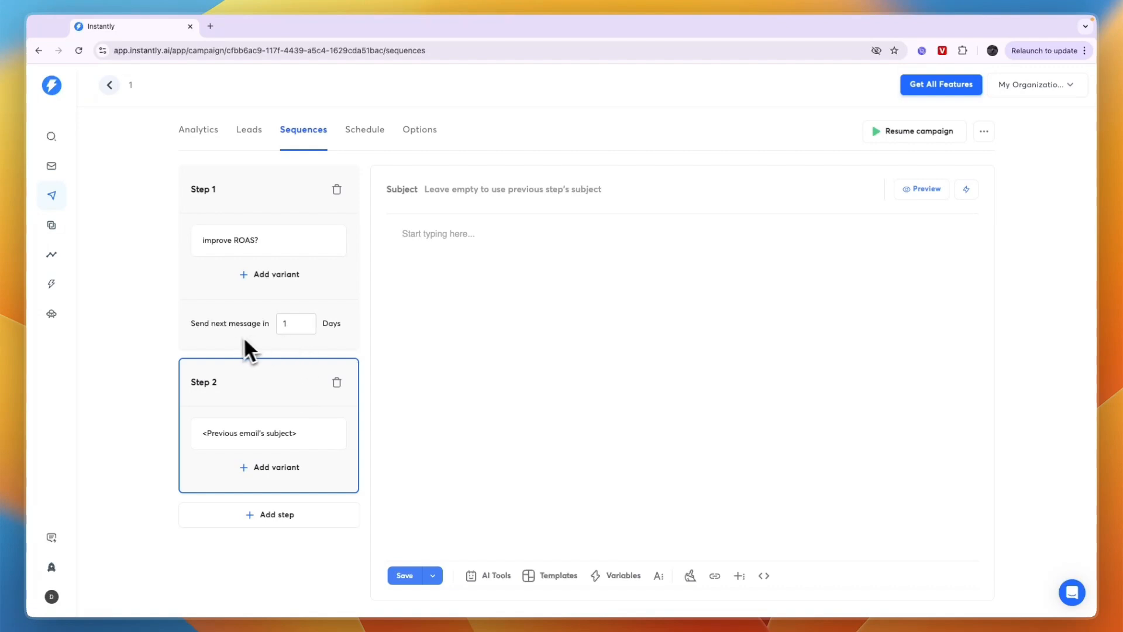
left_click_drag(199, 325, 244, 321)
double_click(285, 323)
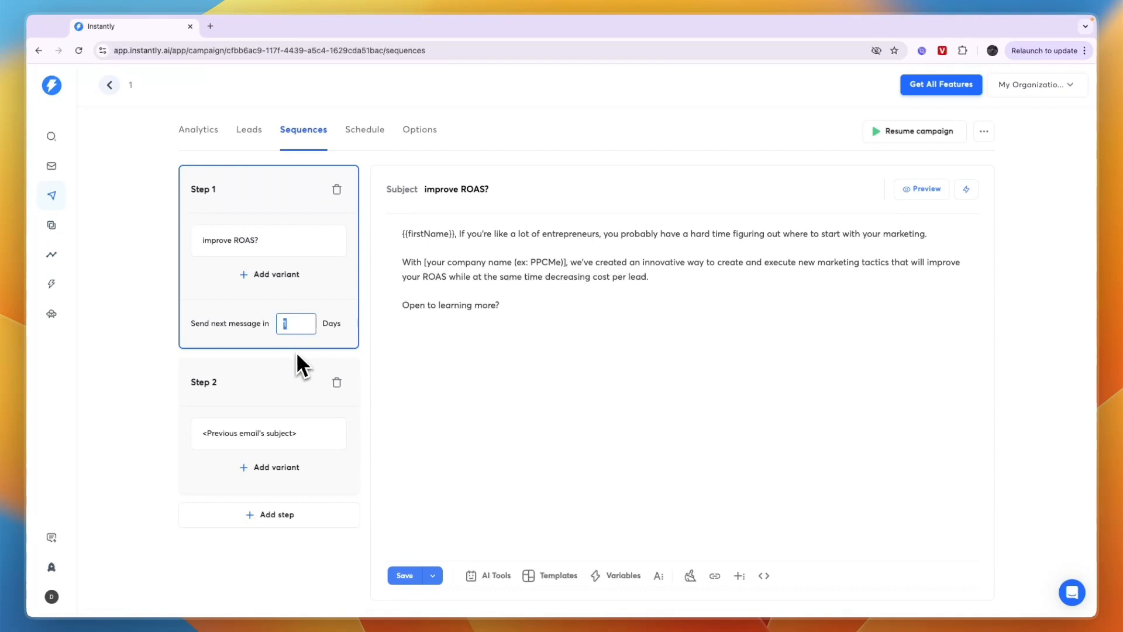
type("2")
type("1")
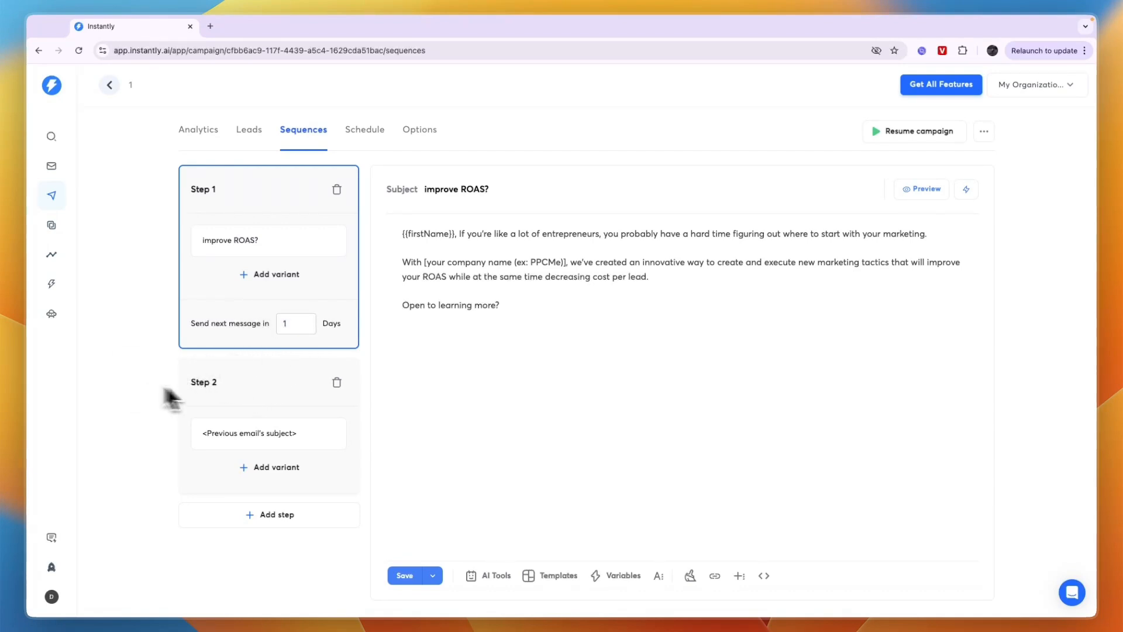
left_click(274, 436)
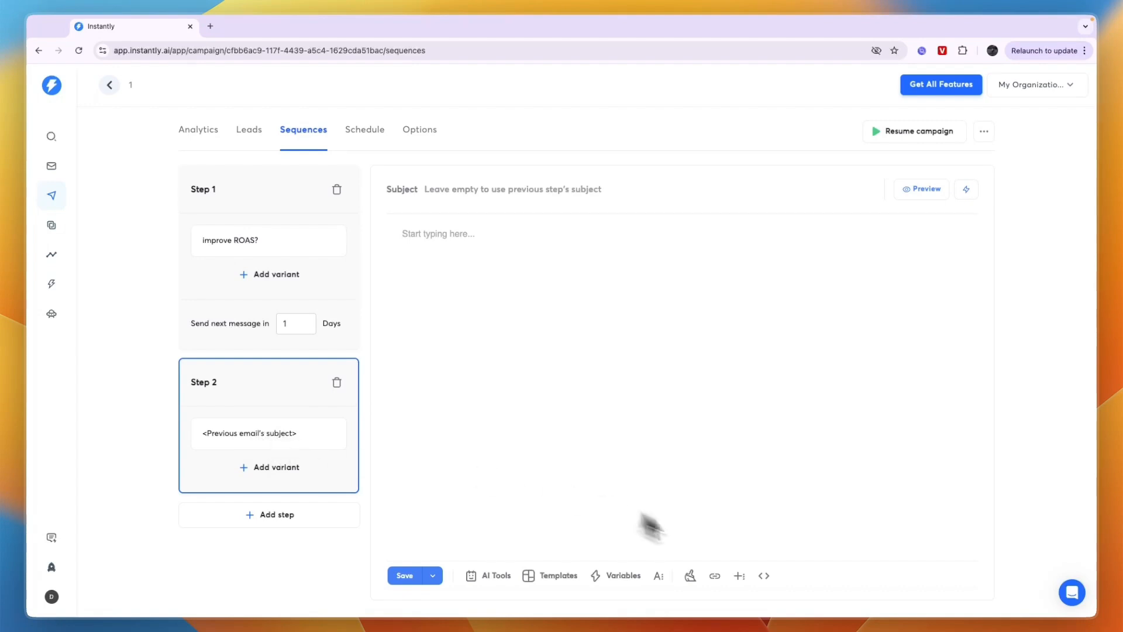
Fill the Step 2 email with the Marketing & Advertising template "Getting Clients for a Marketing Agency Email 2 (Followup 1)"
left_click(559, 579)
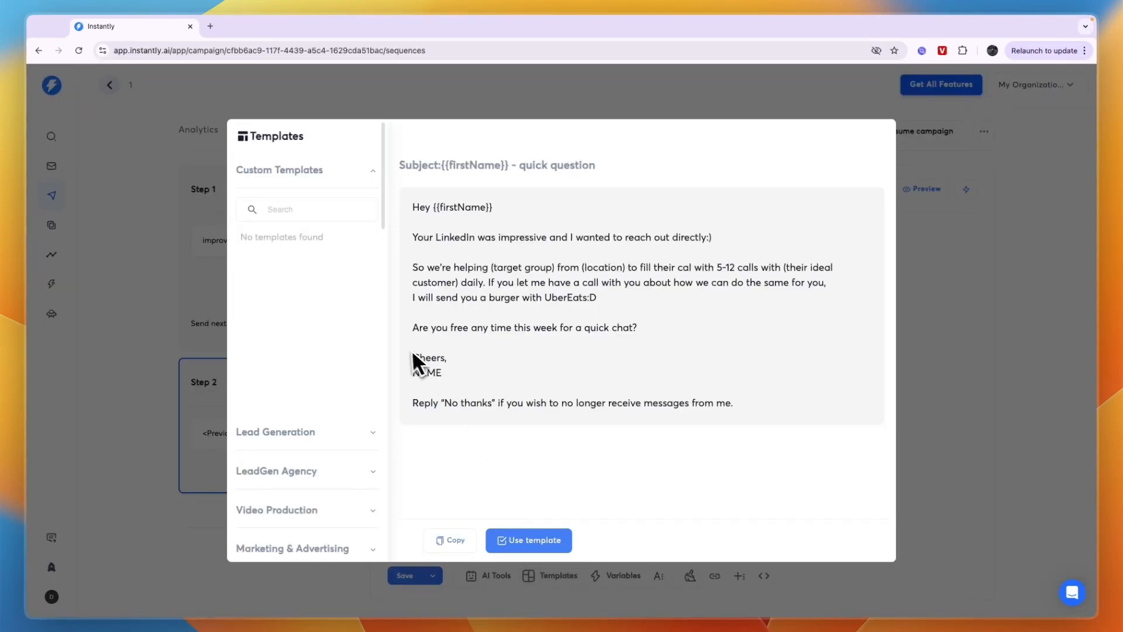
scroll(343, 368, "down", 8)
scroll(339, 375, "up", 4)
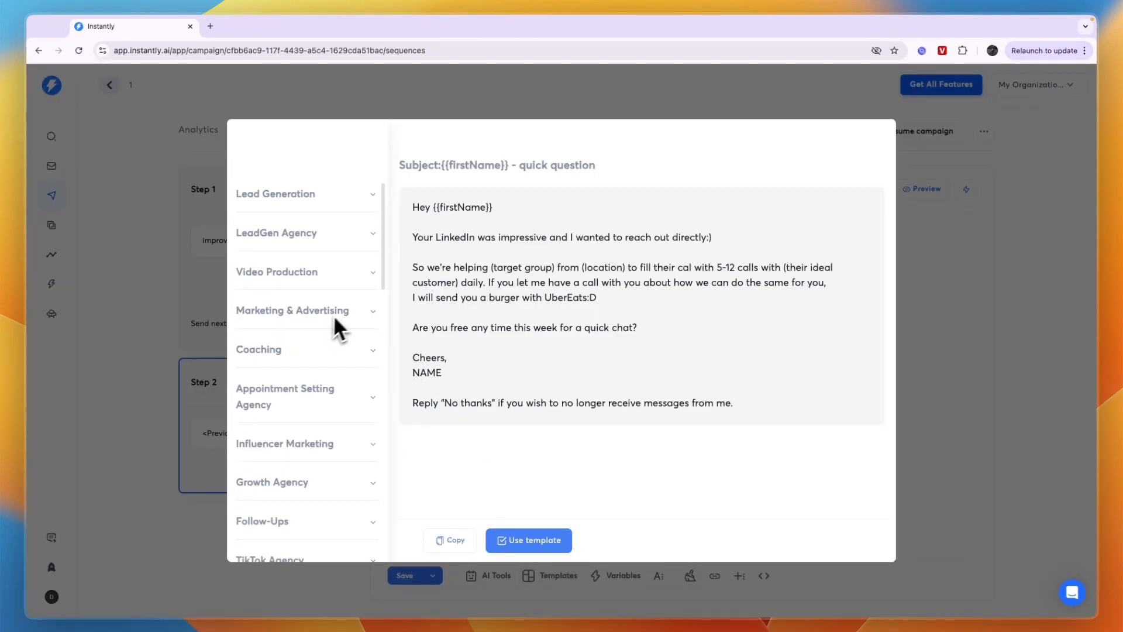
left_click(307, 316)
scroll(301, 409, "down", 1)
scroll(299, 424, "down", 5)
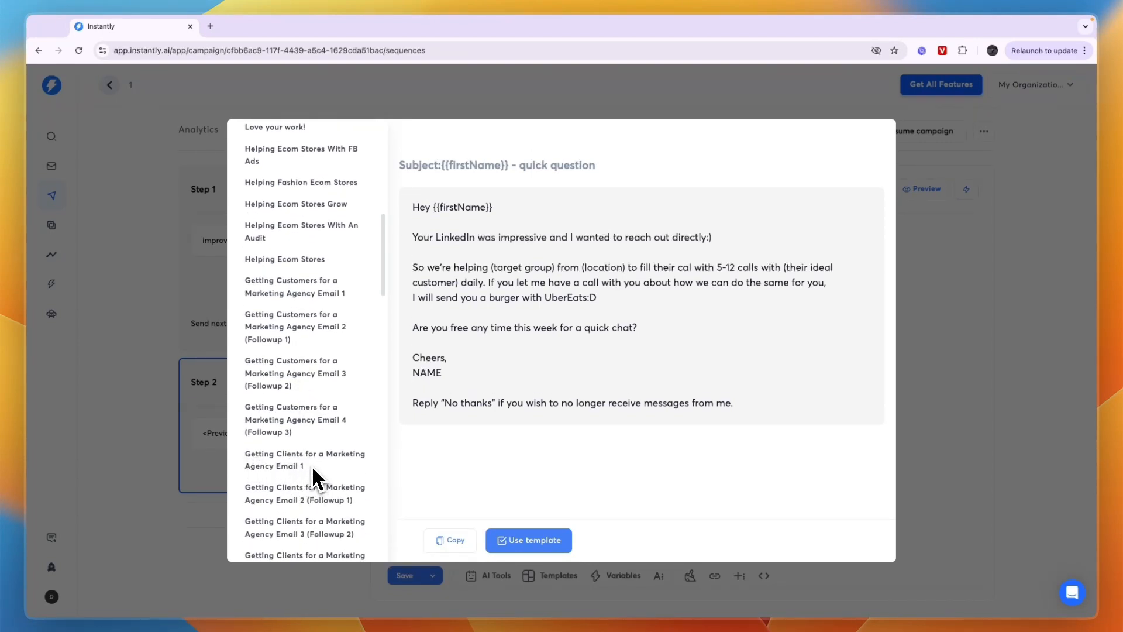
left_click(326, 496)
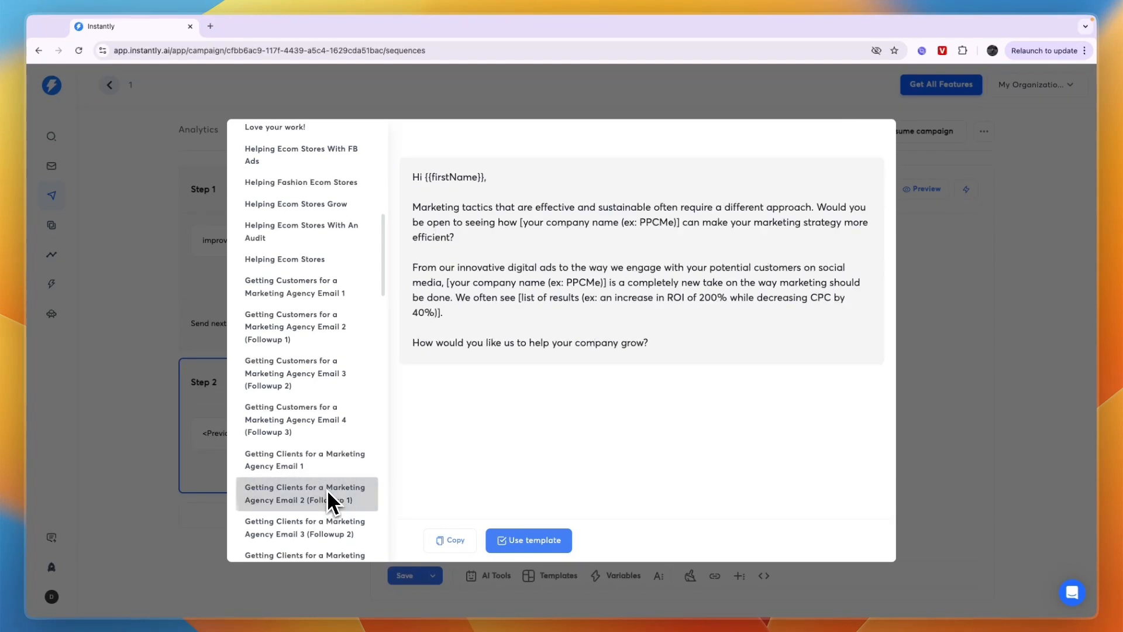
left_click(541, 544)
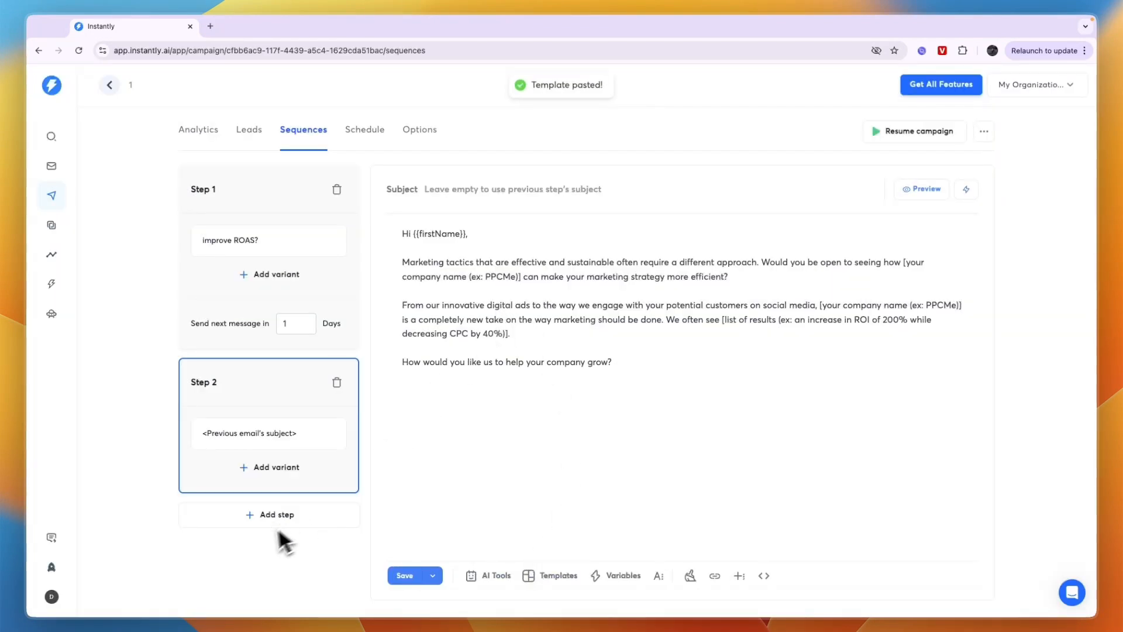
Add a third step to the sequence and fill it with the template "Getting Clients for a Marketing Agency Email 3 (Followup 2)"
left_click(263, 518)
scroll(240, 538, "down", 2)
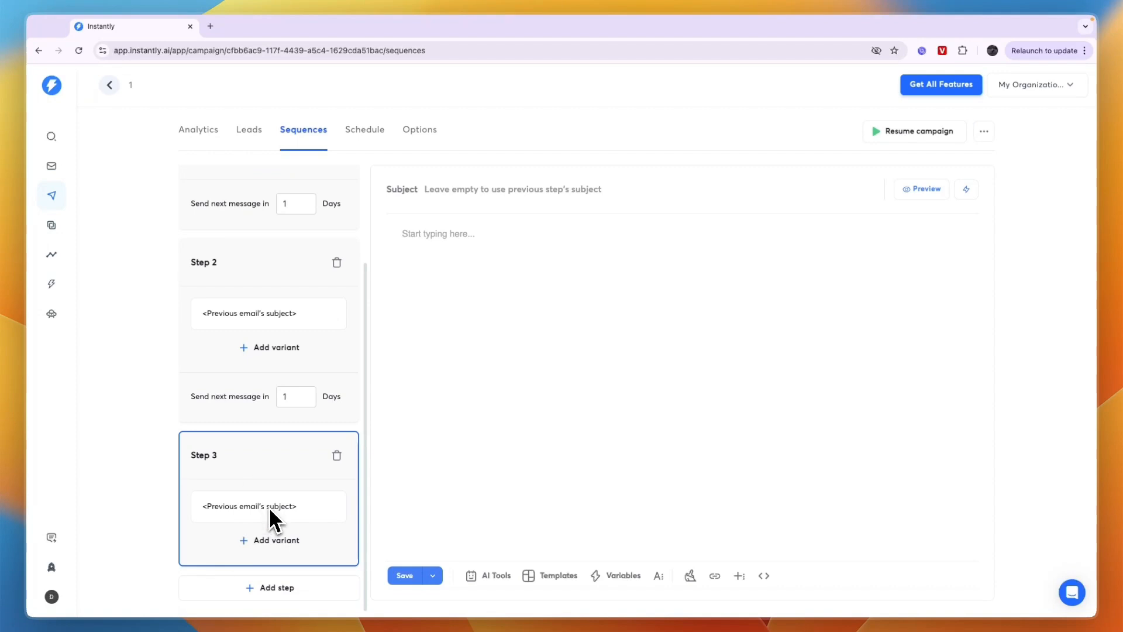
left_click(552, 576)
scroll(354, 474, "down", 2)
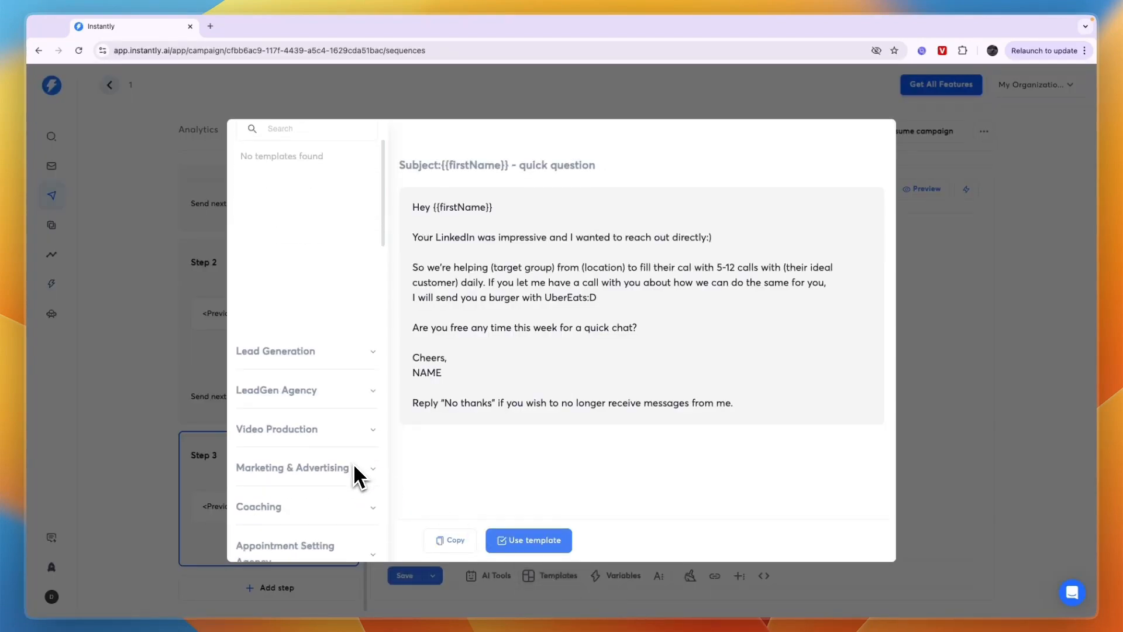
scroll(354, 497, "down", 3)
left_click(345, 344)
scroll(319, 425, "down", 4)
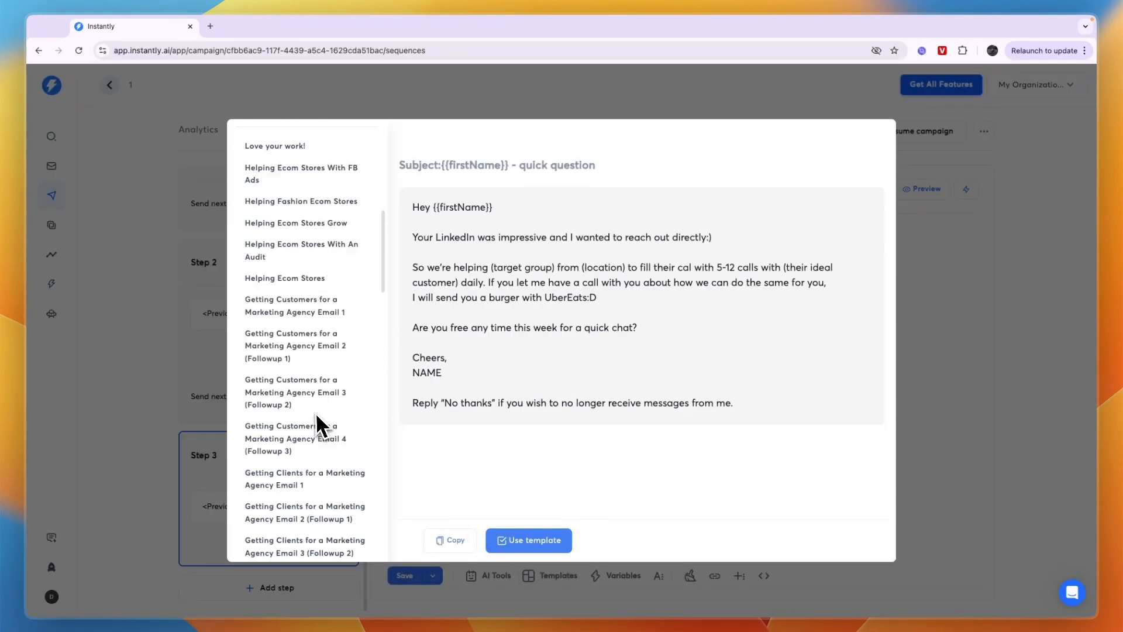
scroll(316, 425, "down", 2)
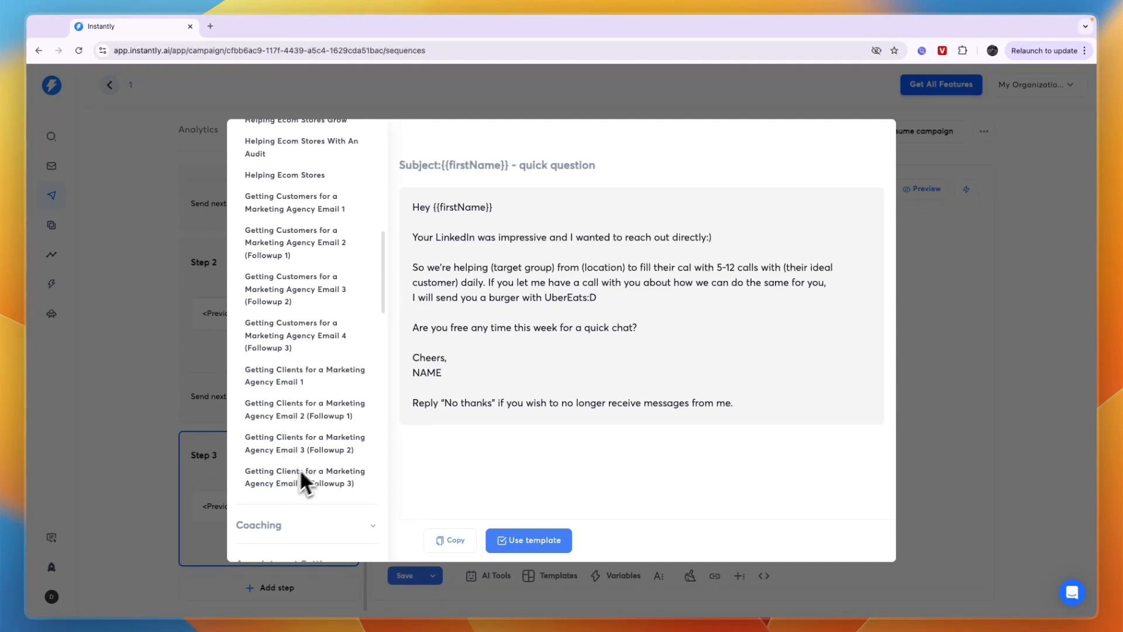
left_click(283, 449)
Add a fourth step to the sequence and fill it with the template "Getting Clients for a Marketing Agency Email 4 (Followup 3)"
scroll(290, 223, "down", 5)
left_click(291, 223)
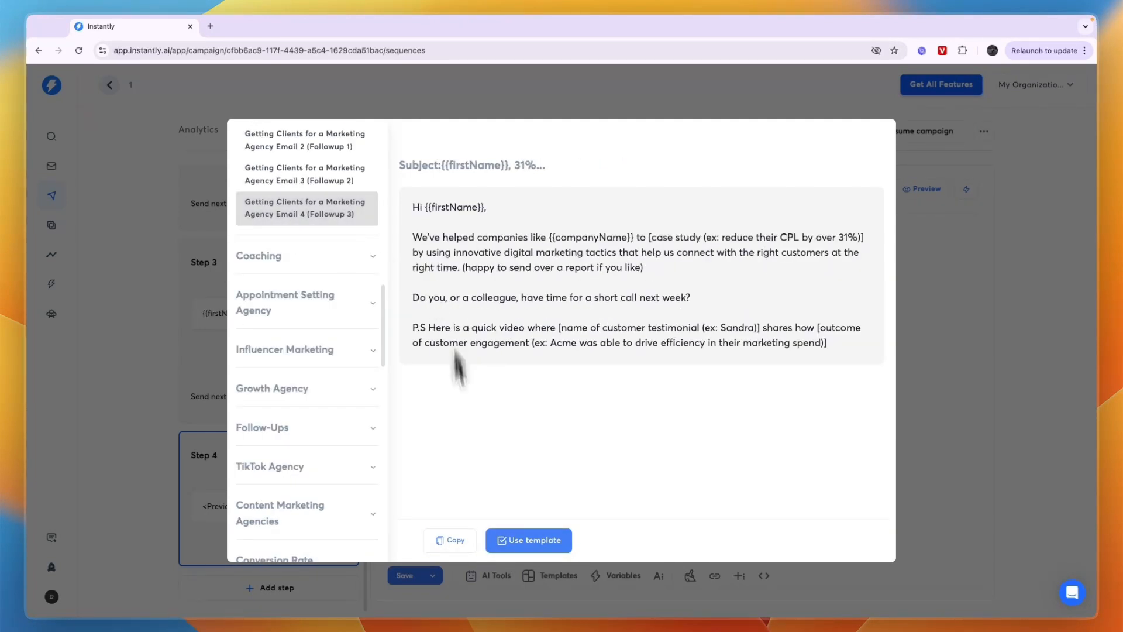
left_click(524, 537)
Set the wait before the next message after Step 2 to 3 days
scroll(288, 314, "up", 5)
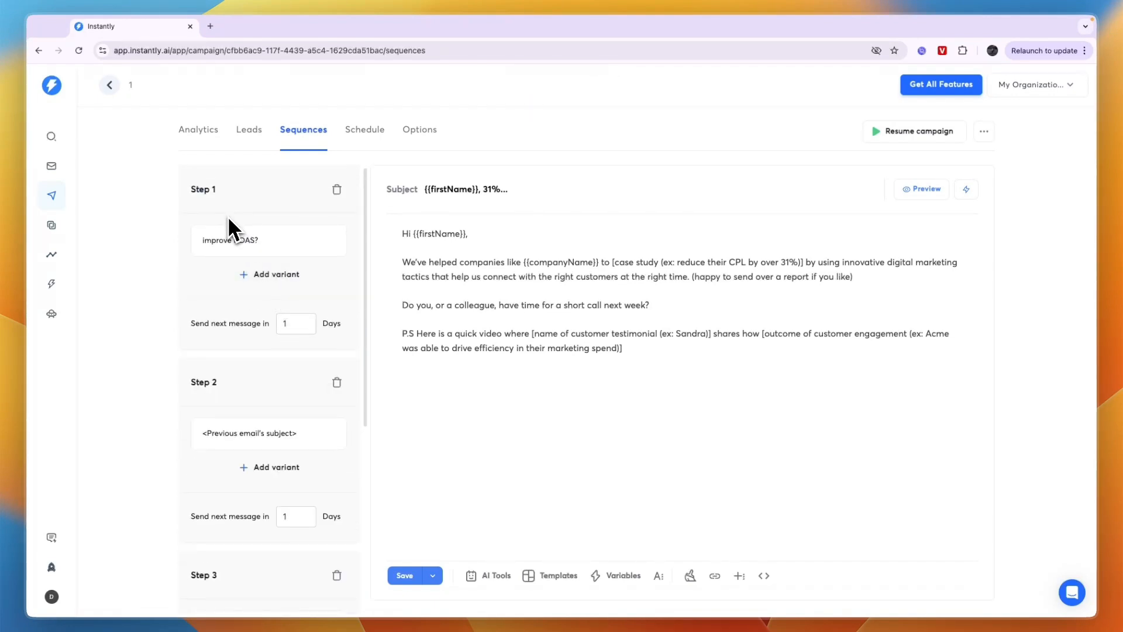
scroll(234, 404, "down", 1)
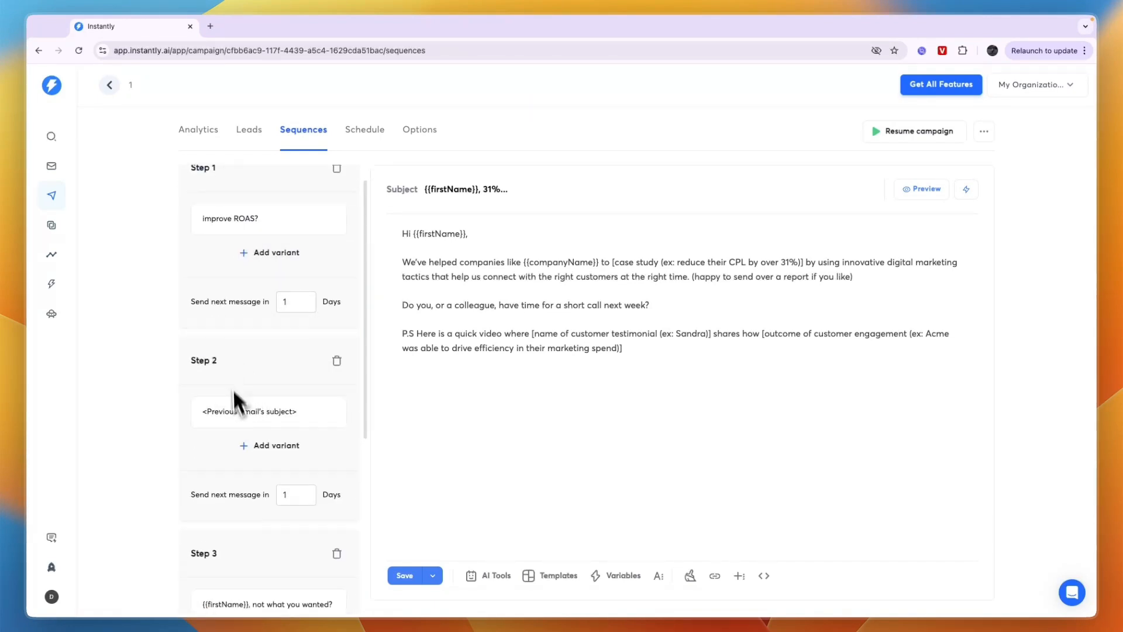
scroll(316, 450, "down", 3)
left_click(299, 429)
key("BackSpace")
type("3")
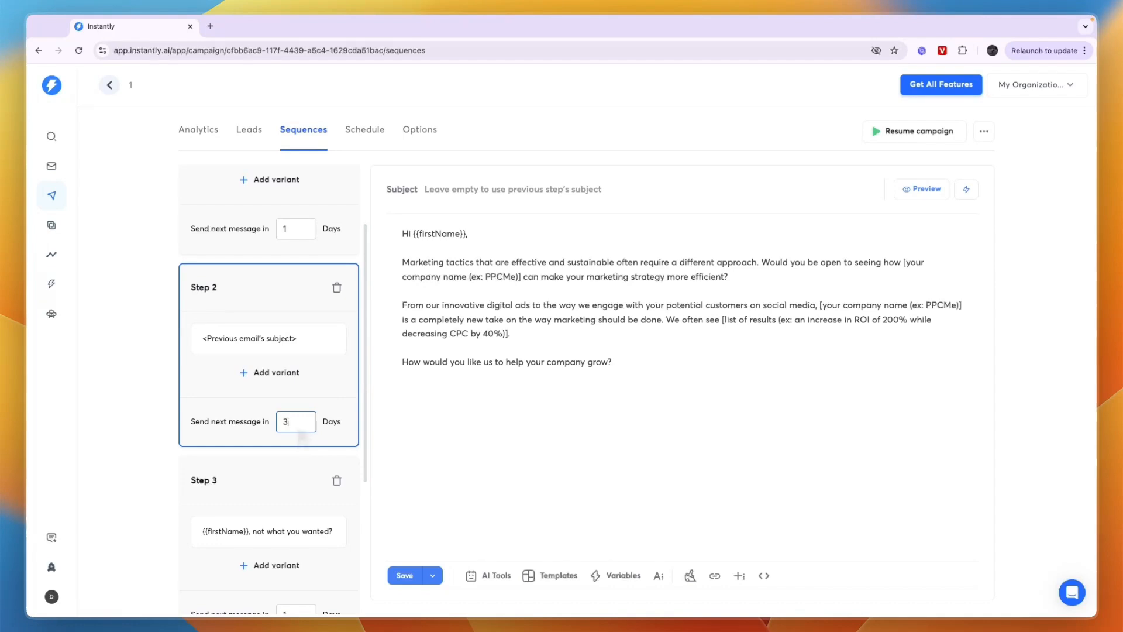
Set the wait before the next message after Step 3 to 5 days
scroll(247, 476, "down", 5)
scroll(285, 479, "down", 1)
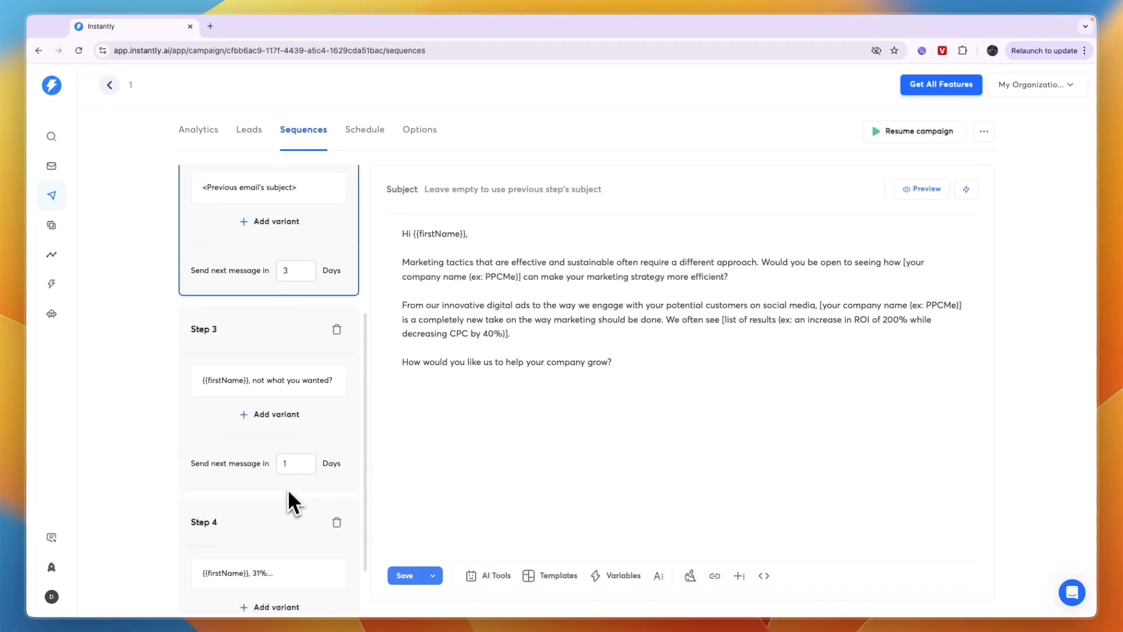
left_click(294, 465)
key("BackSpace")
type("5")
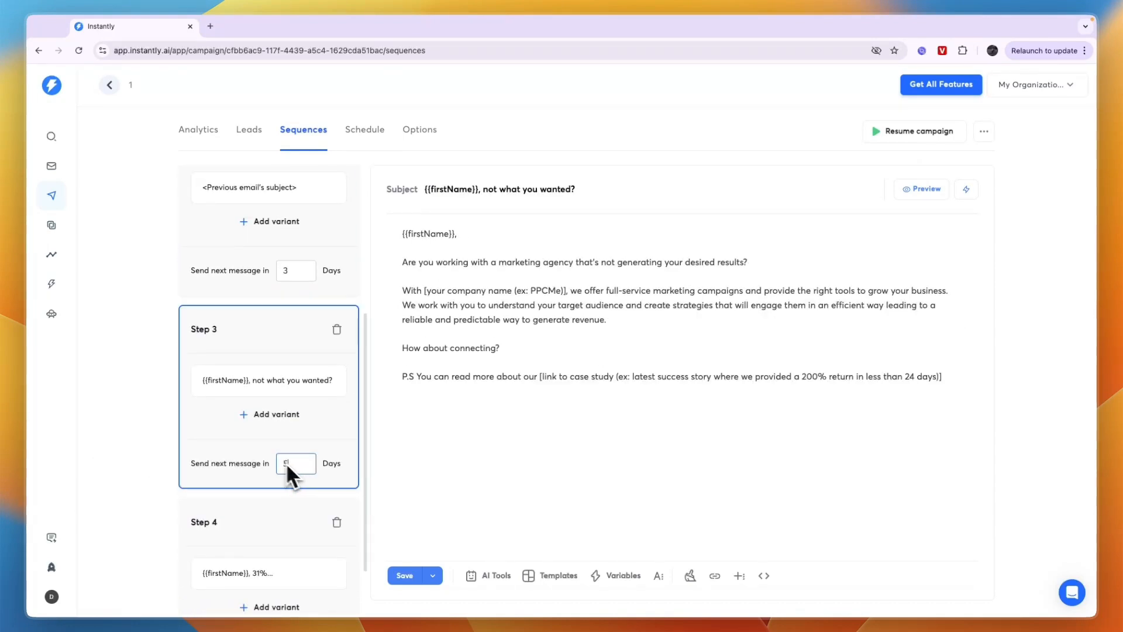
Open the Step 4 email and save the campaign's sequence
scroll(186, 438, "down", 3)
left_click(201, 492)
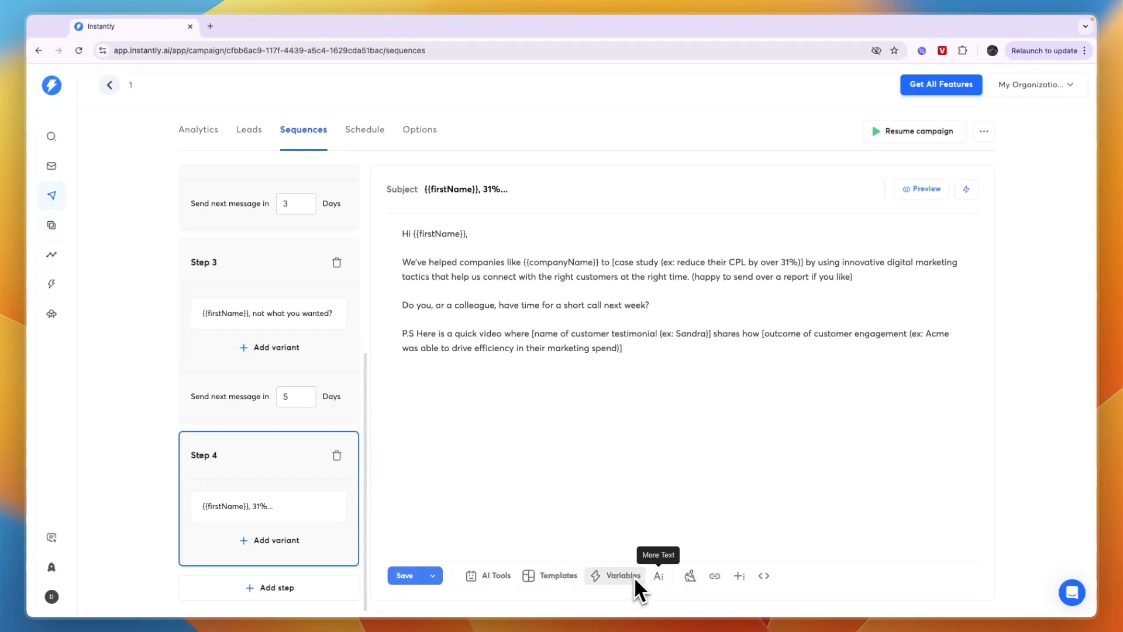
left_click(413, 581)
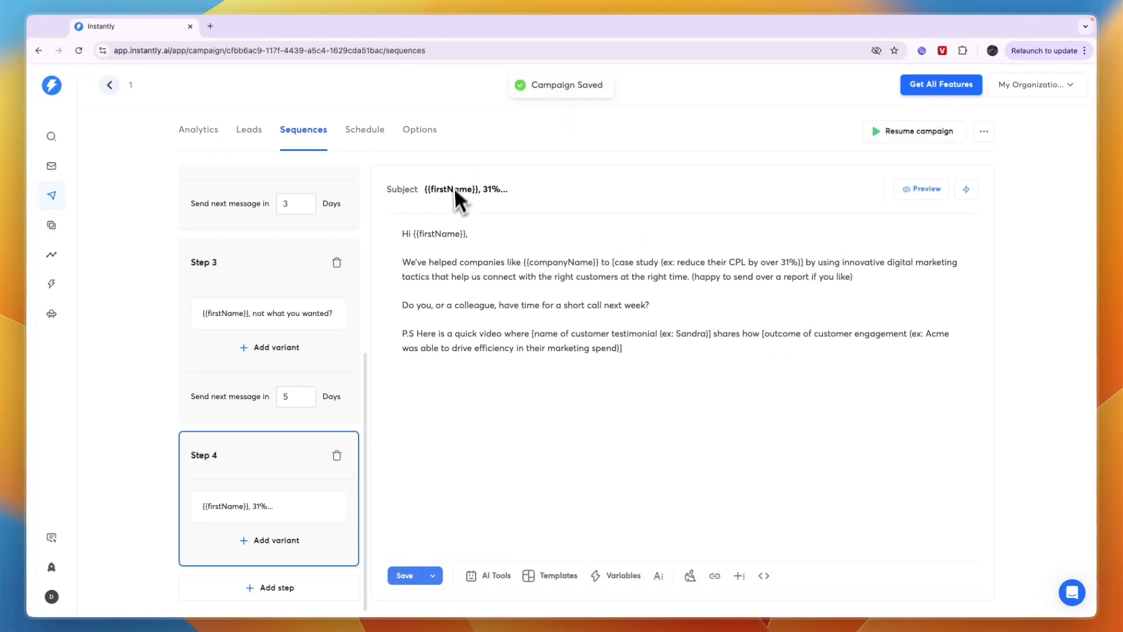
Resume the campaign so that it starts running
left_click(250, 129)
left_click(604, 135)
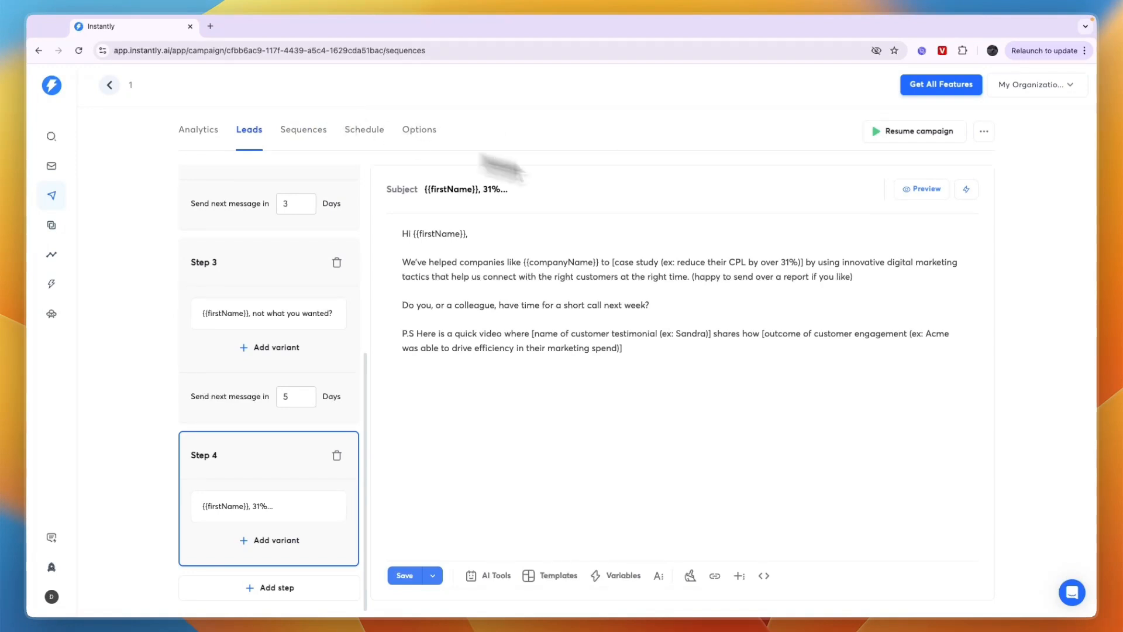
left_click(896, 132)
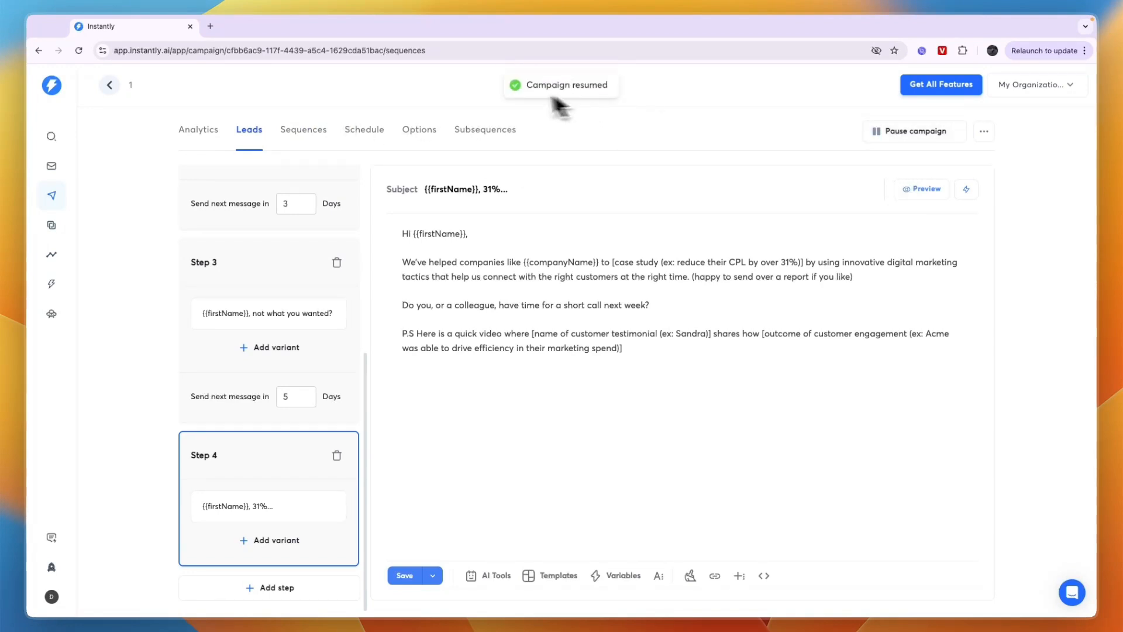
Open the Step 1, Step 3 and Step 4 emails in turn and save the campaign at each one
scroll(231, 455, "up", 5)
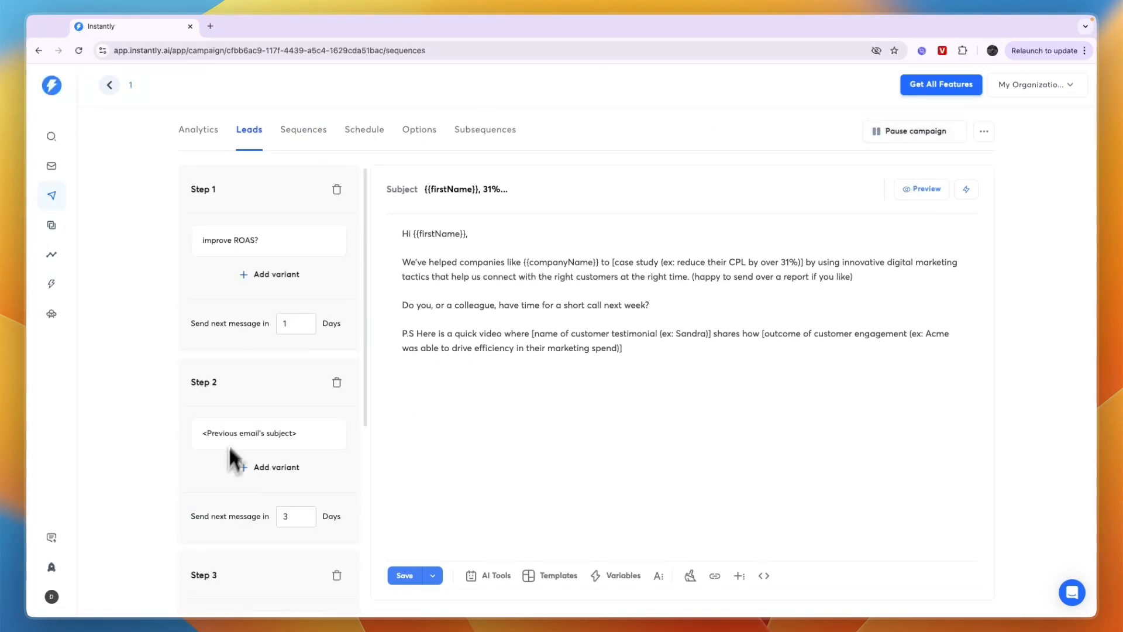
left_click(351, 424)
left_click(258, 243)
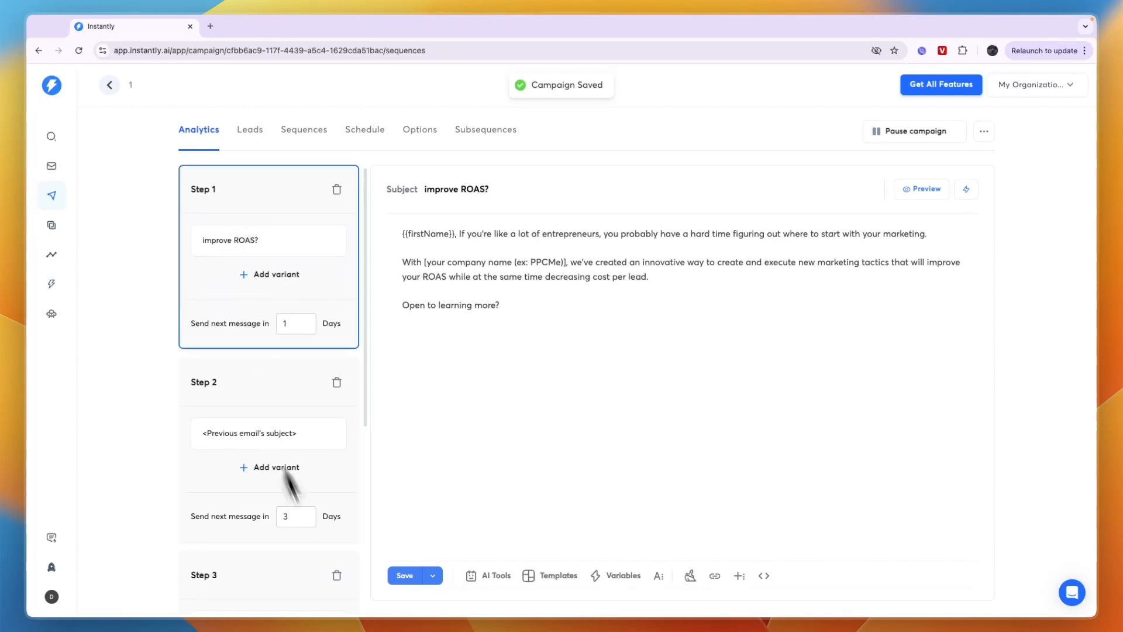
left_click(394, 576)
scroll(289, 502, "down", 3)
left_click(262, 517)
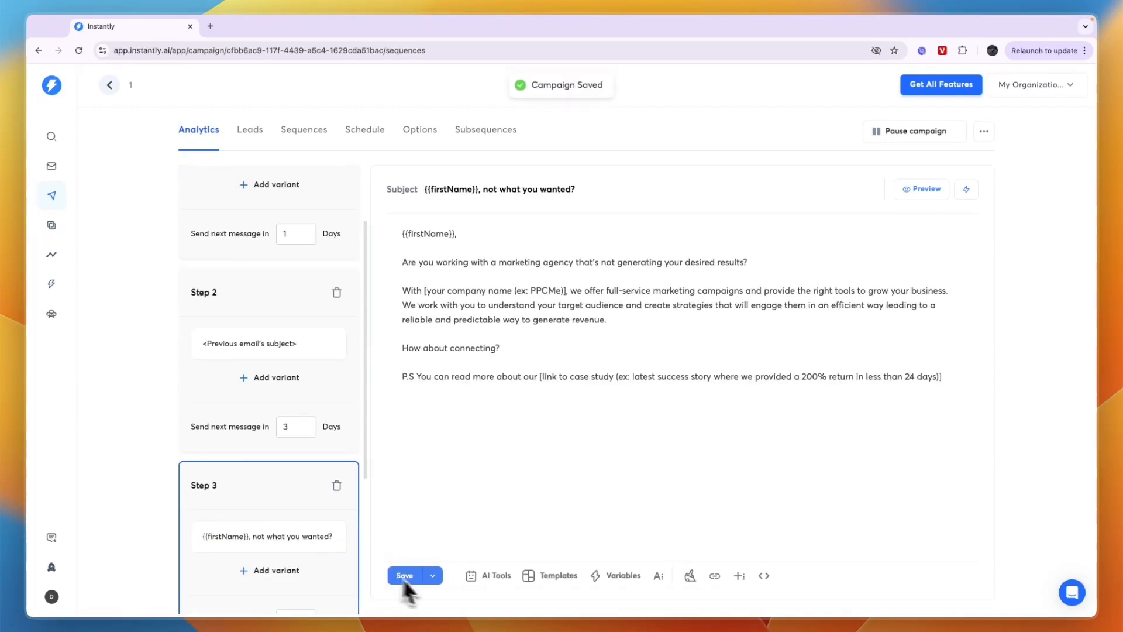
left_click(403, 576)
scroll(296, 564, "down", 4)
left_click(261, 508)
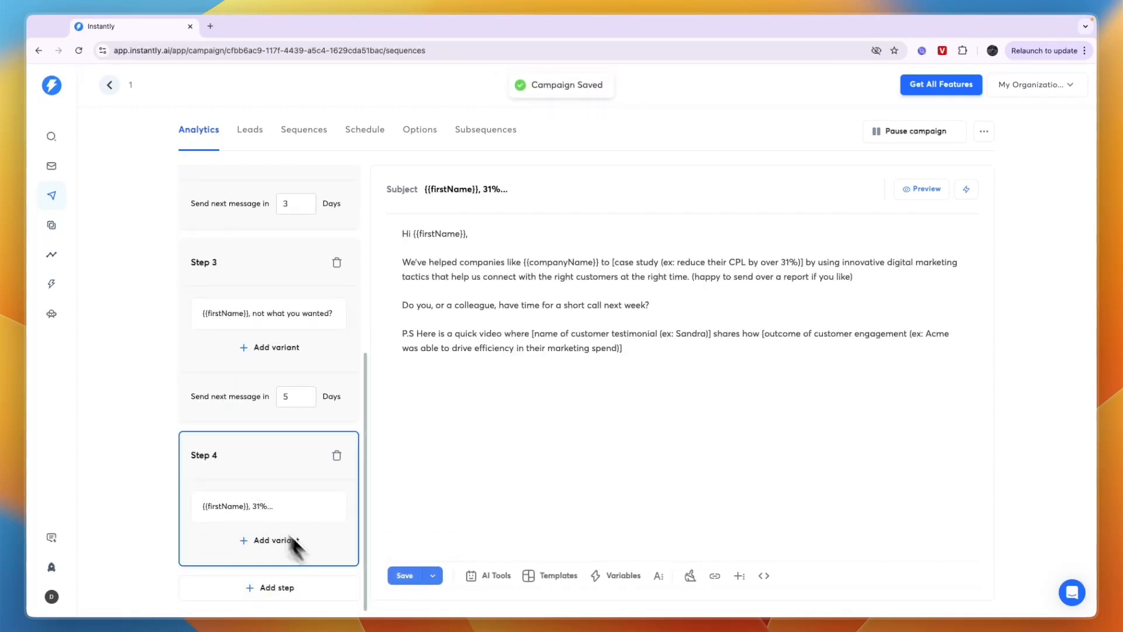
left_click(409, 576)
Review the campaign's list of leads, its email sequence and its schedule
left_click(251, 131)
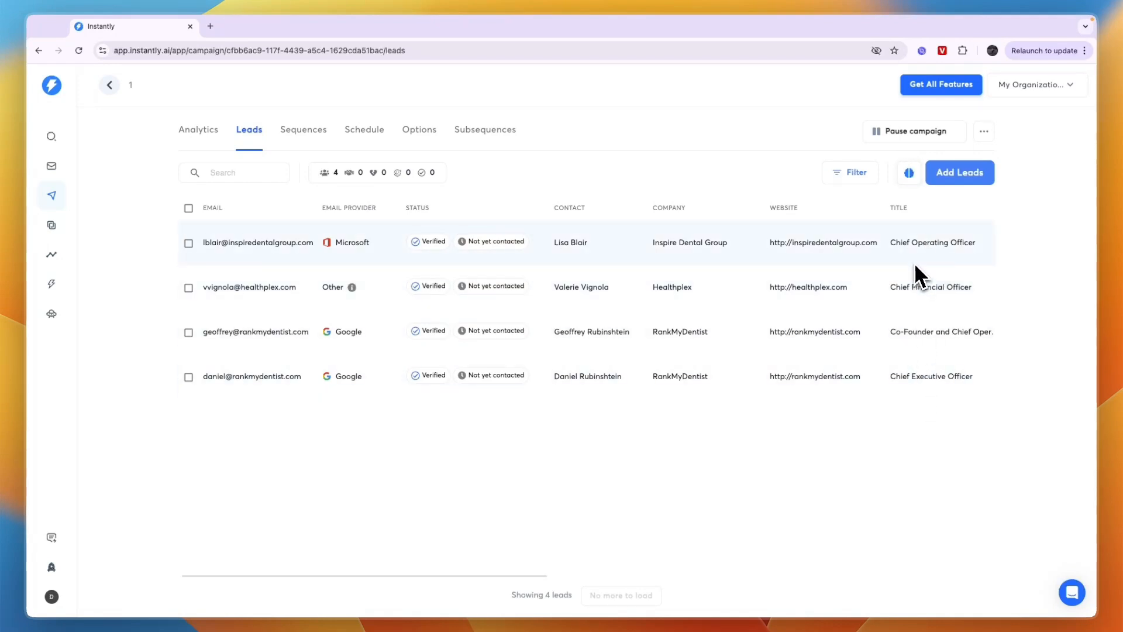
left_click(315, 133)
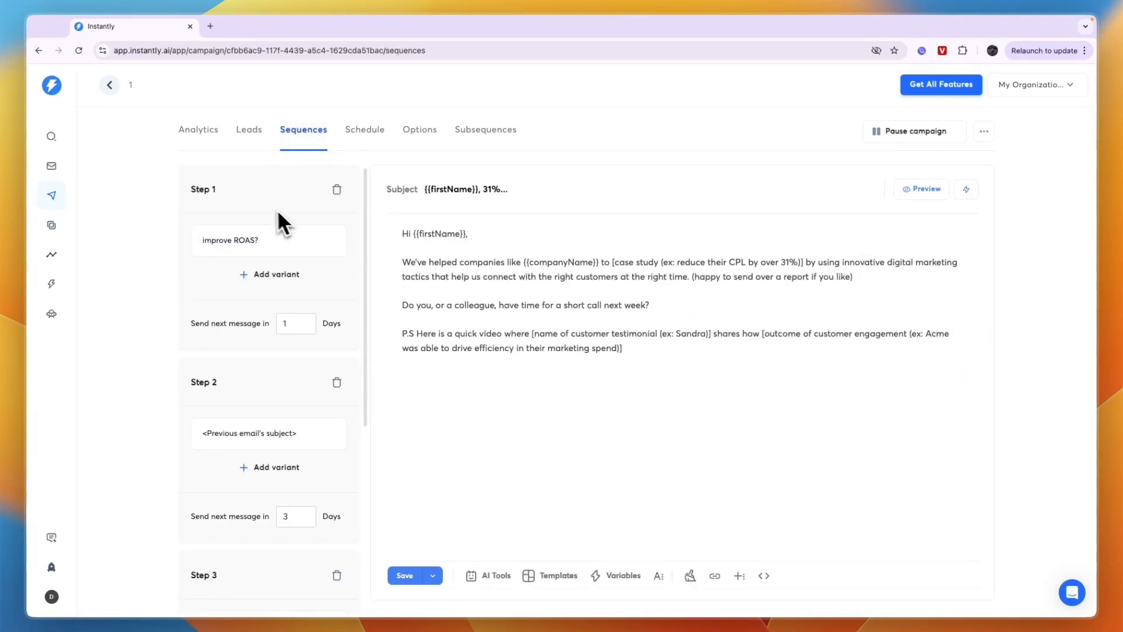
left_click(375, 130)
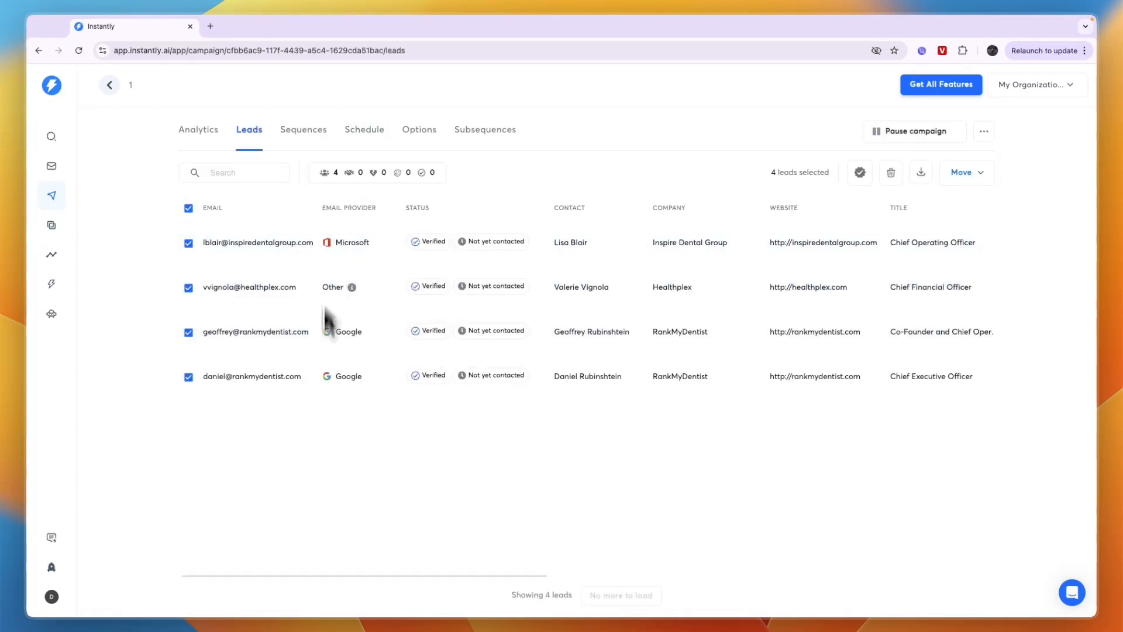
Clear the selection of all leads and view the first lead's details and activities
left_click(188, 208)
left_click(251, 244)
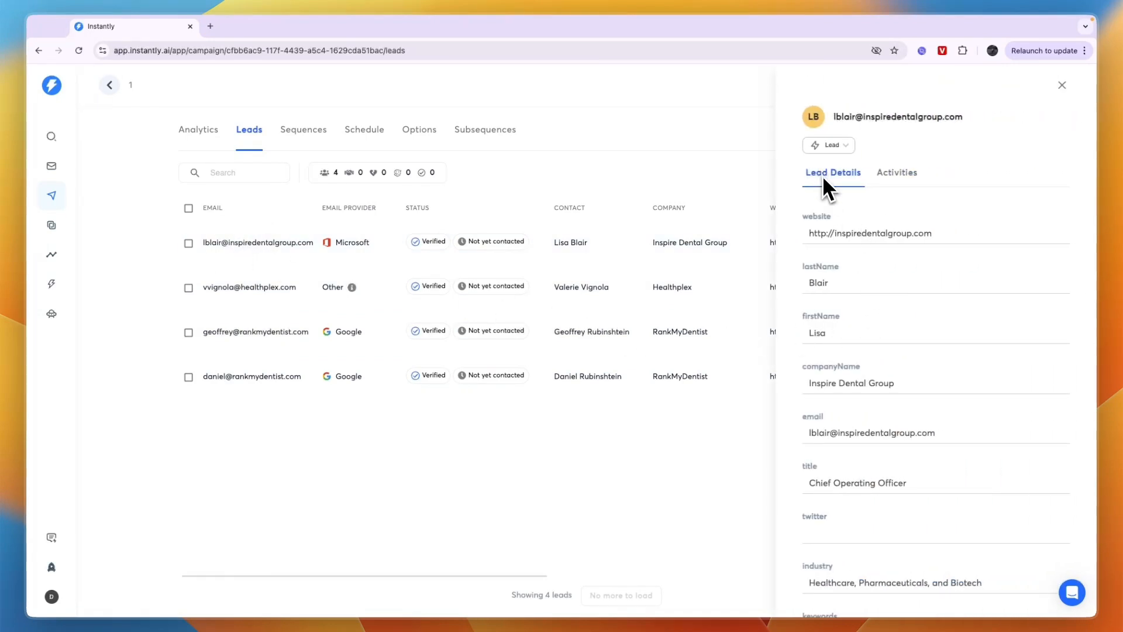
left_click(898, 176)
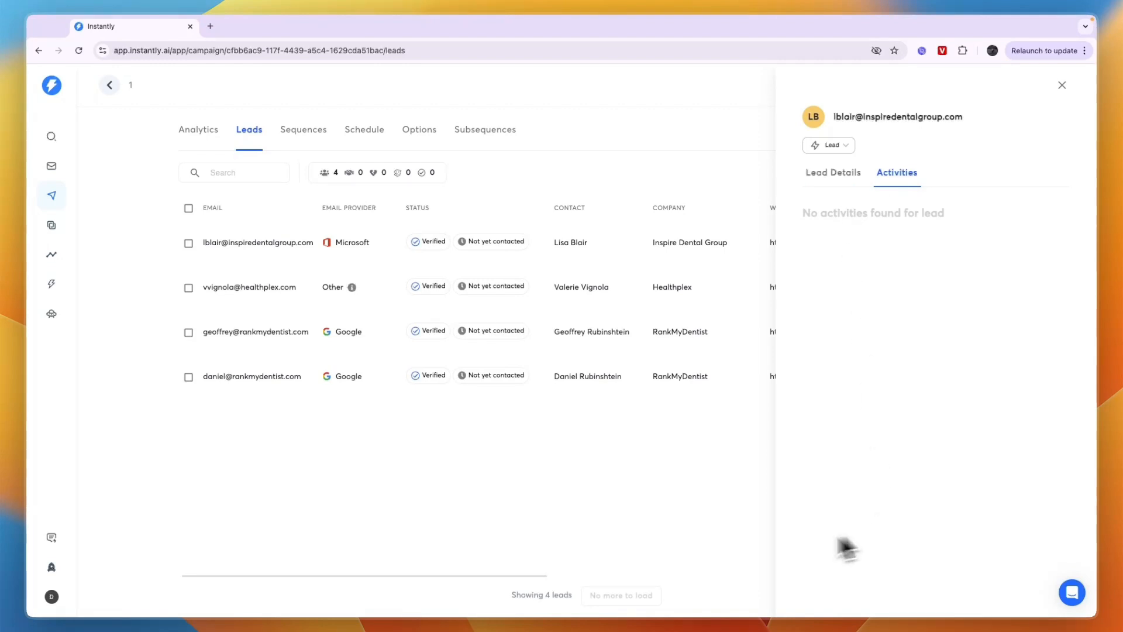
left_click(681, 468)
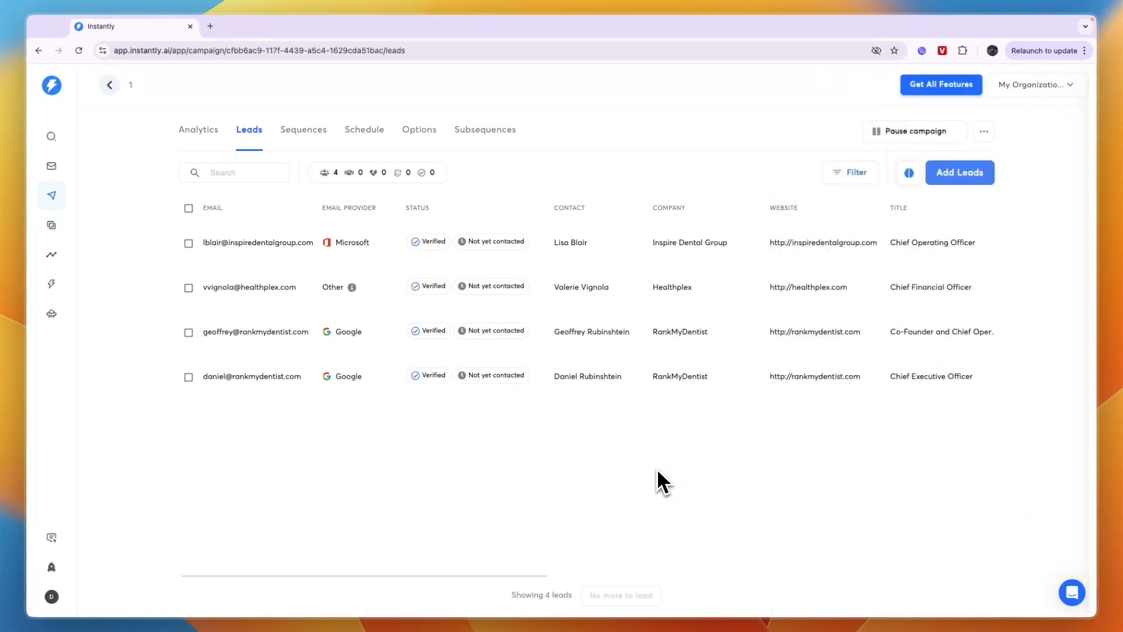
Try to create a new subsequence named "My Subsequence" for the campaign
left_click(494, 132)
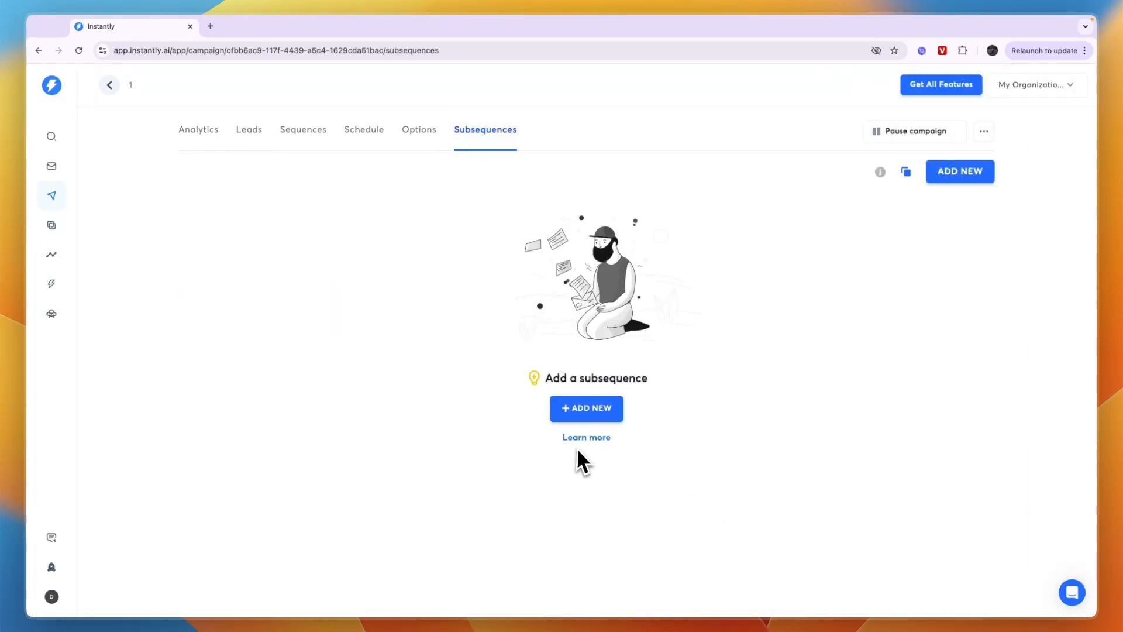
left_click(580, 414)
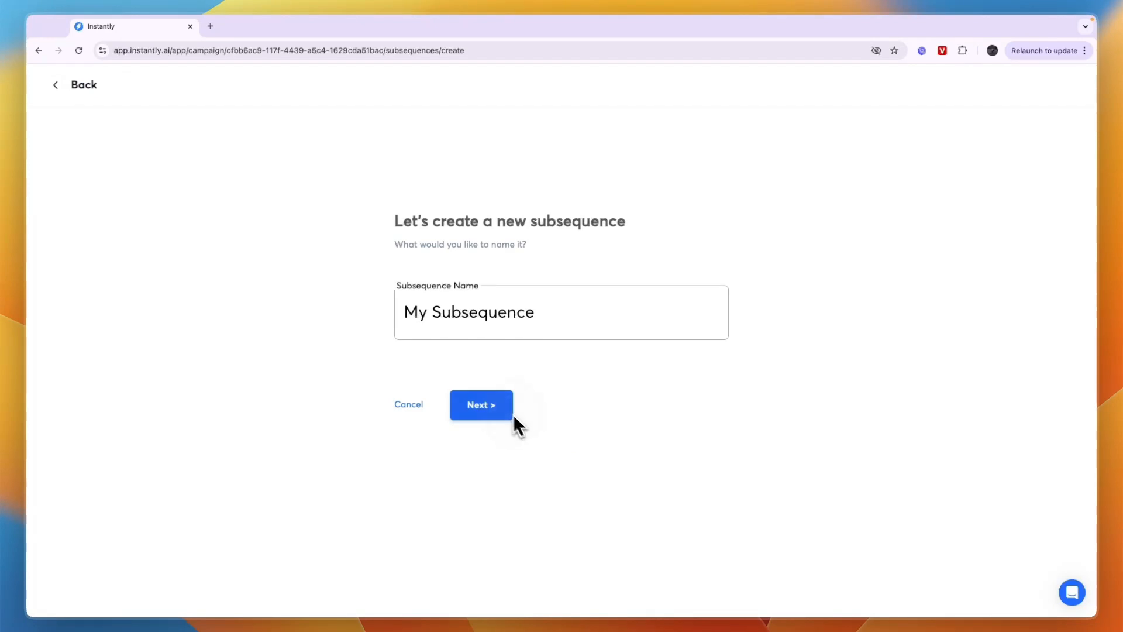
left_click(497, 405)
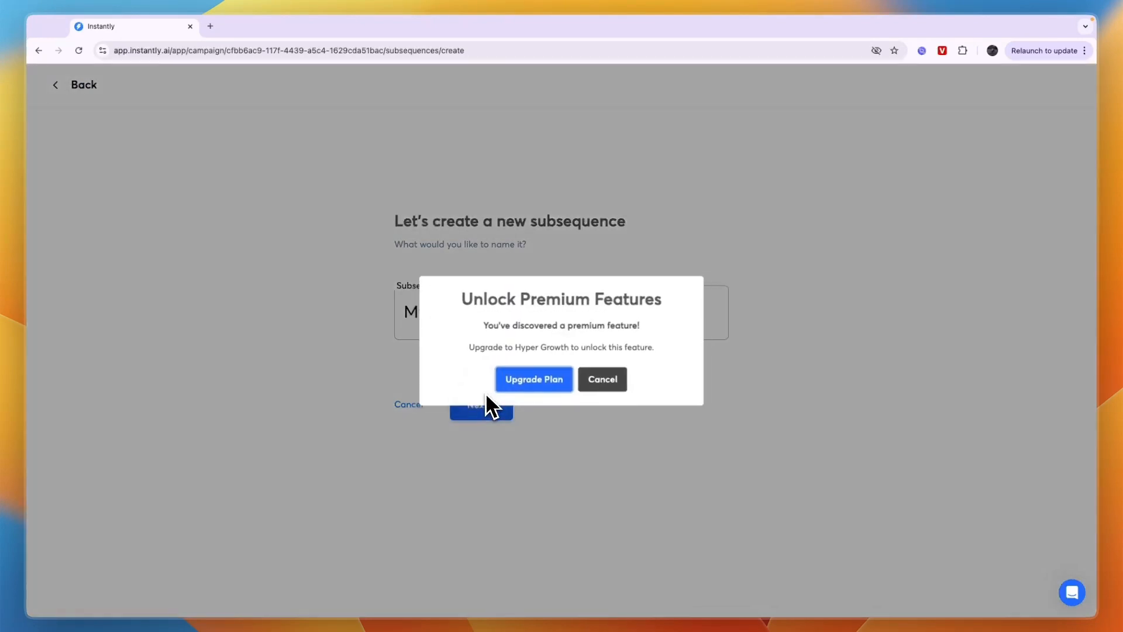
left_click(597, 377)
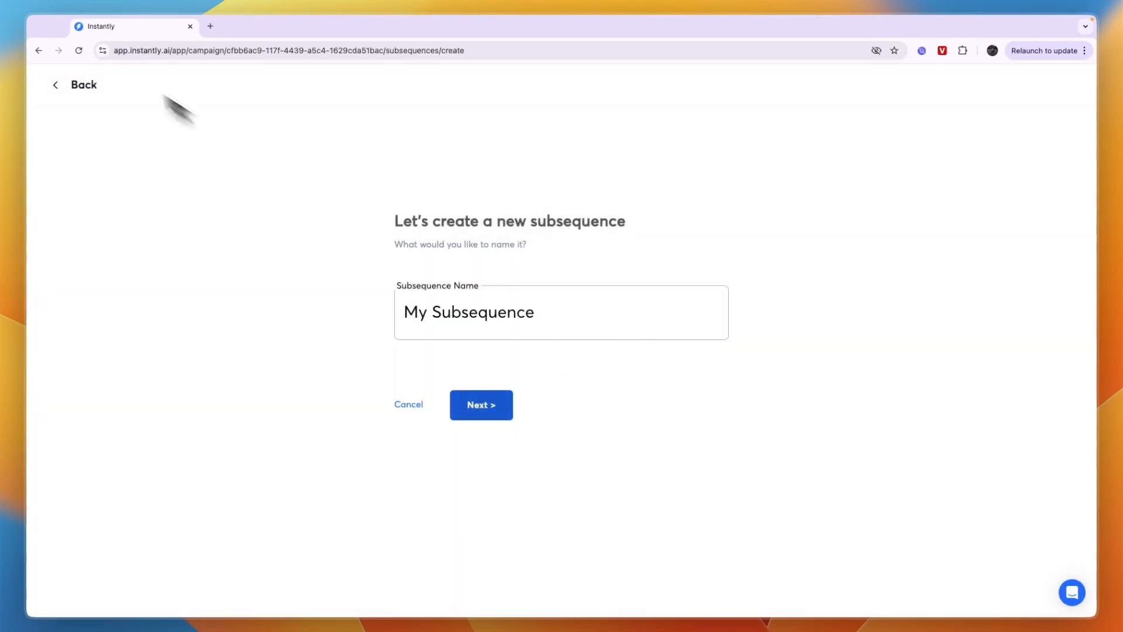
left_click(62, 86)
Return to the campaign's email sequence and look over its steps and sending delays
left_click(299, 131)
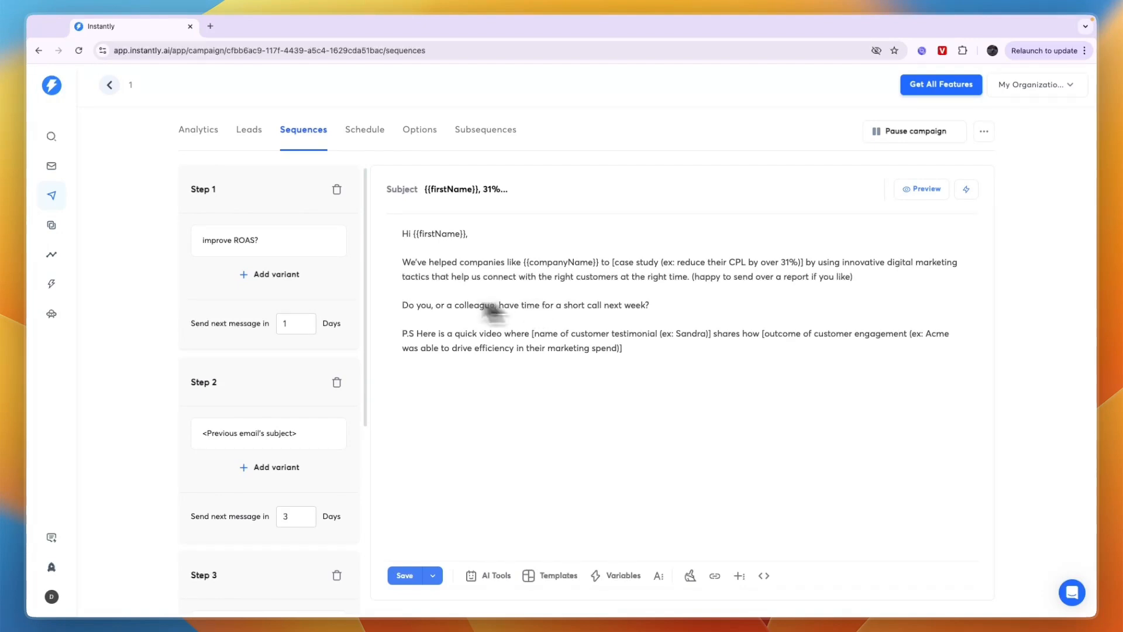
scroll(296, 391, "down", 5)
scroll(280, 404, "up", 4)
scroll(276, 401, "up", 2)
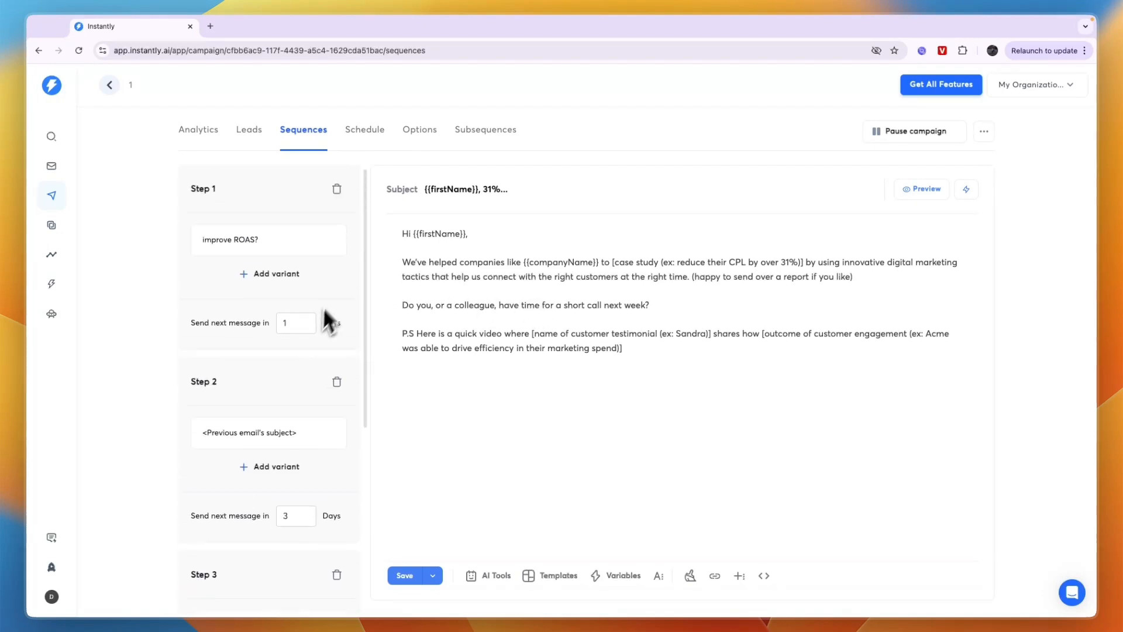
Review the campaign's sending schedule and its options for sending accounts and stopping emails on reply
left_click(358, 132)
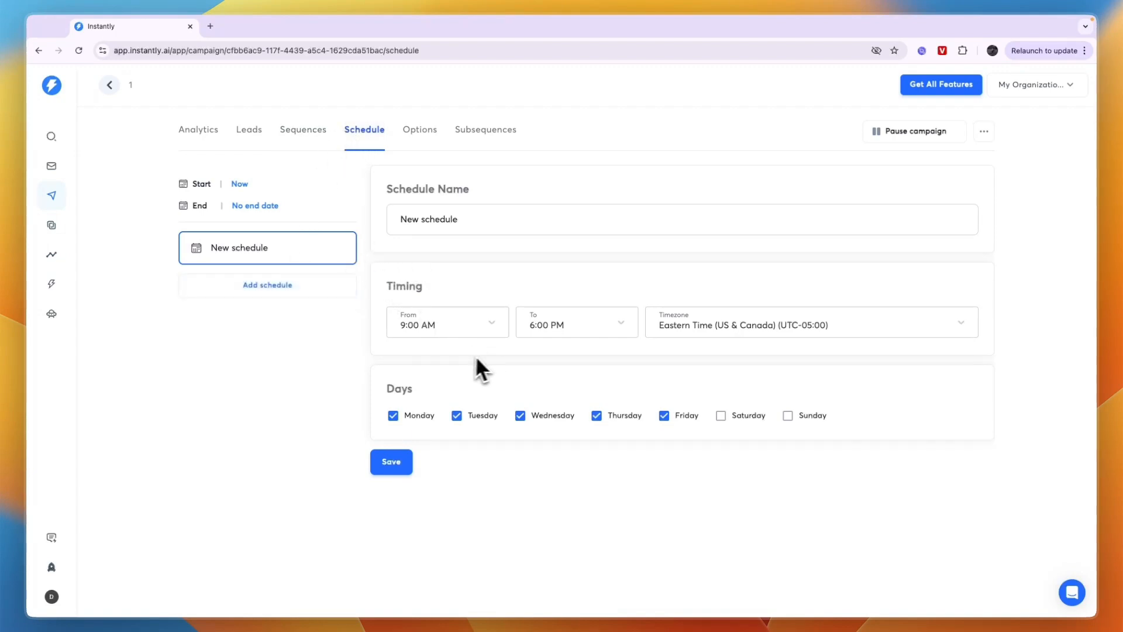
left_click(466, 281)
left_click(409, 132)
left_click(436, 204)
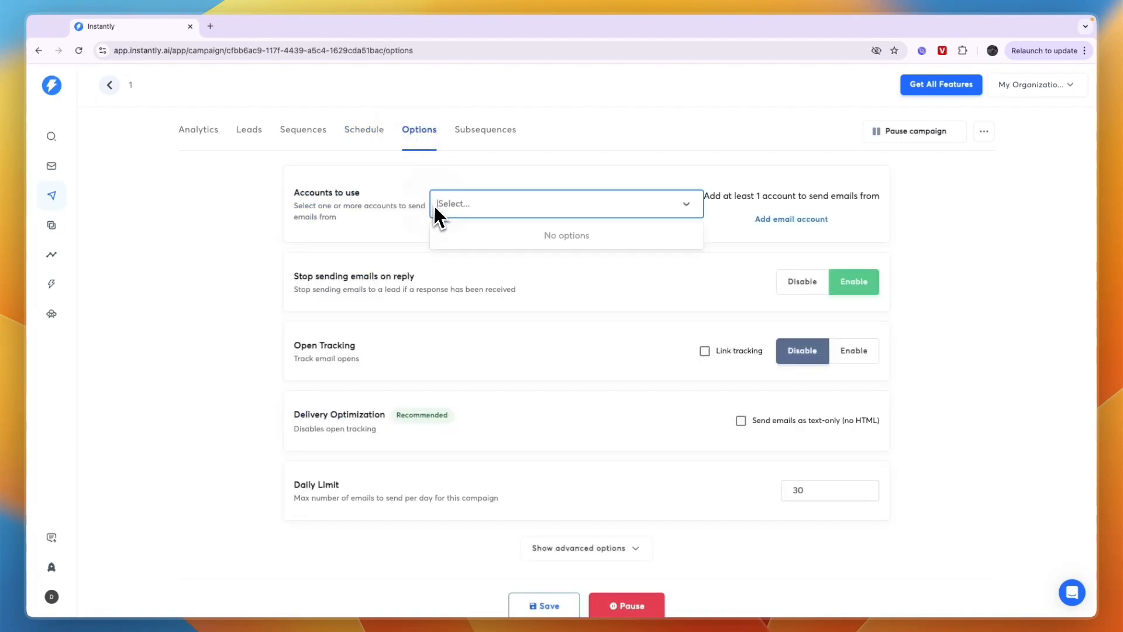
left_click(542, 204)
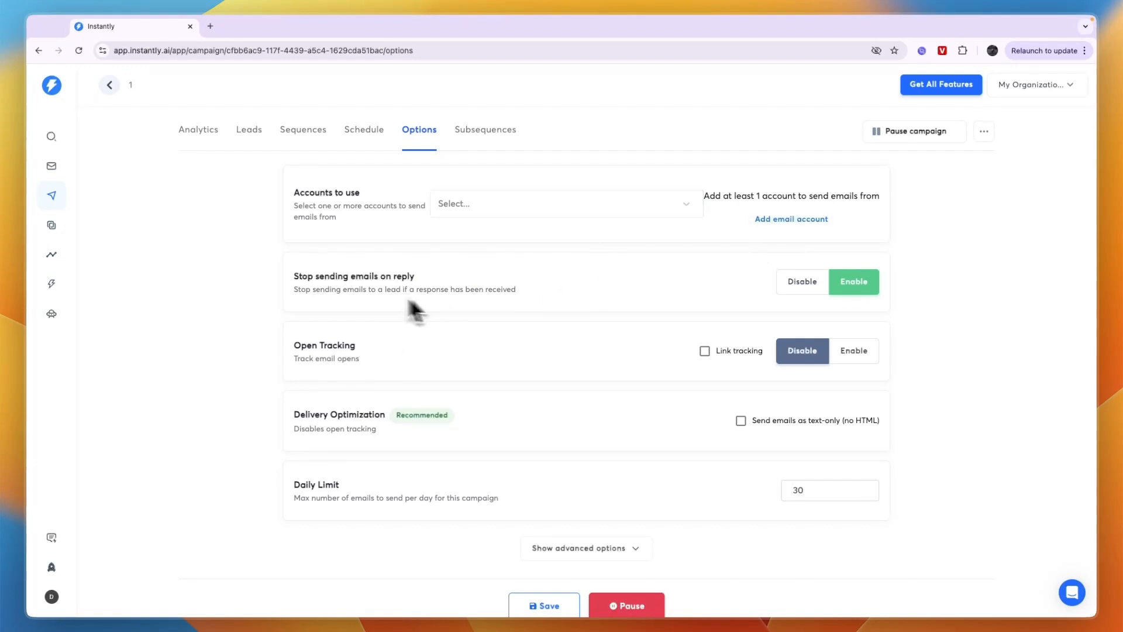
left_click_drag(294, 276, 423, 279)
left_click(481, 297)
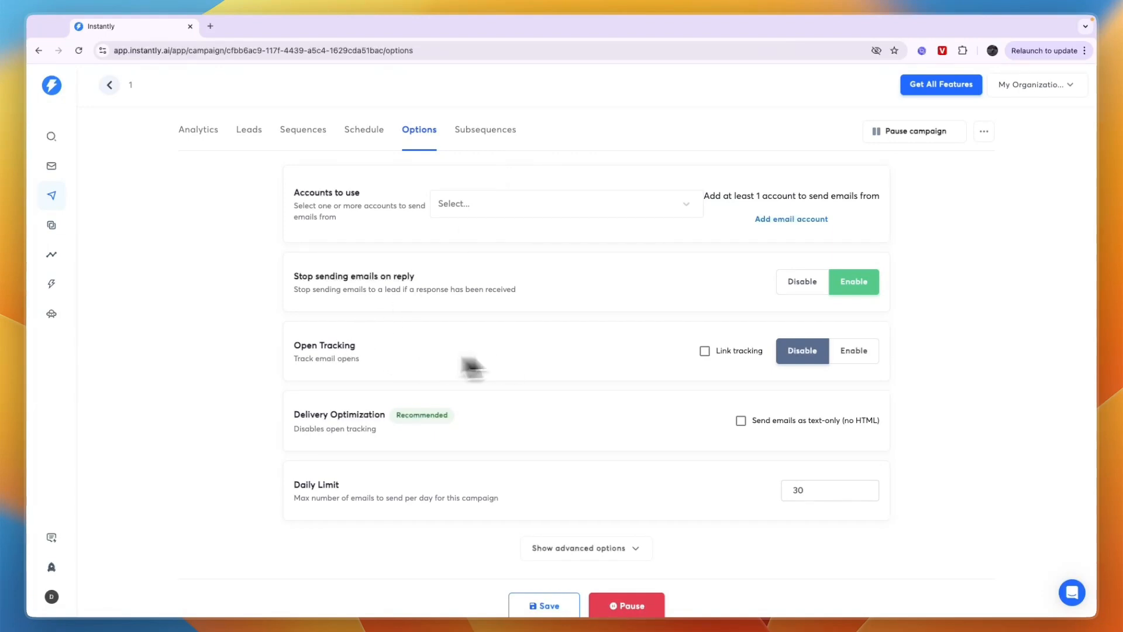
Enable open tracking for the campaign, and set delivery optimization to send emails as text-only (no HTML)
left_click(875, 358)
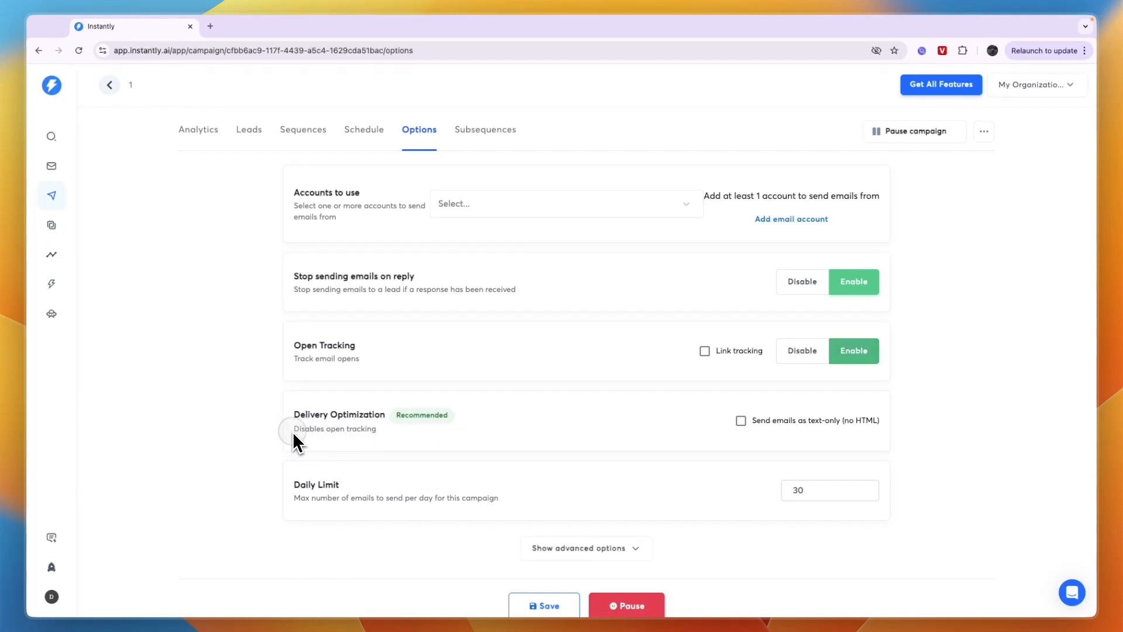
left_click(740, 420)
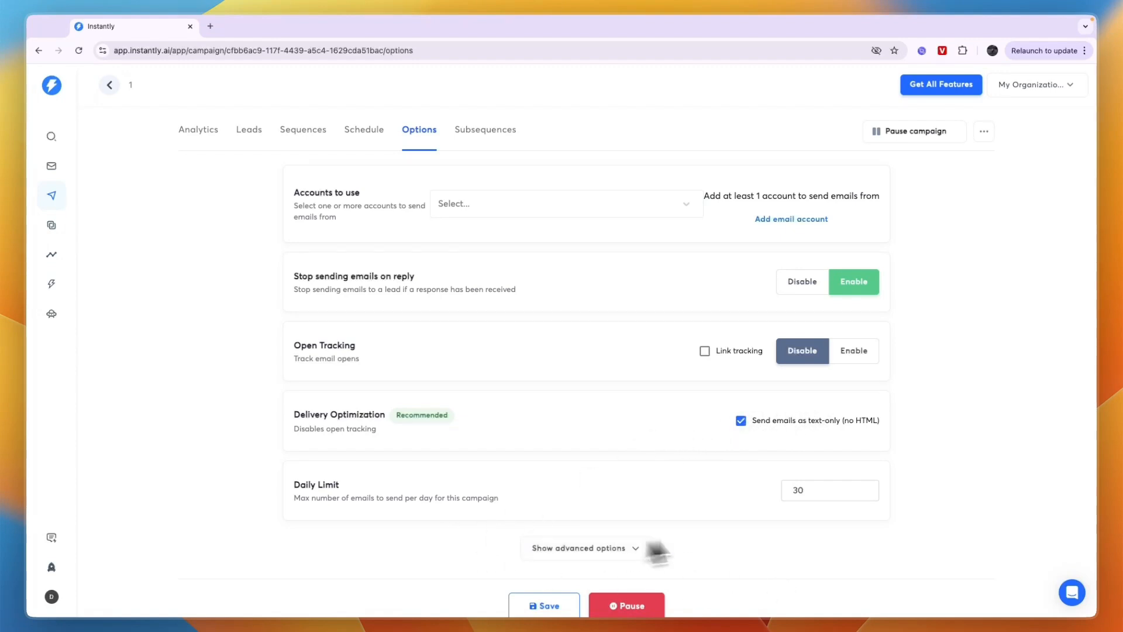
double_click(808, 489)
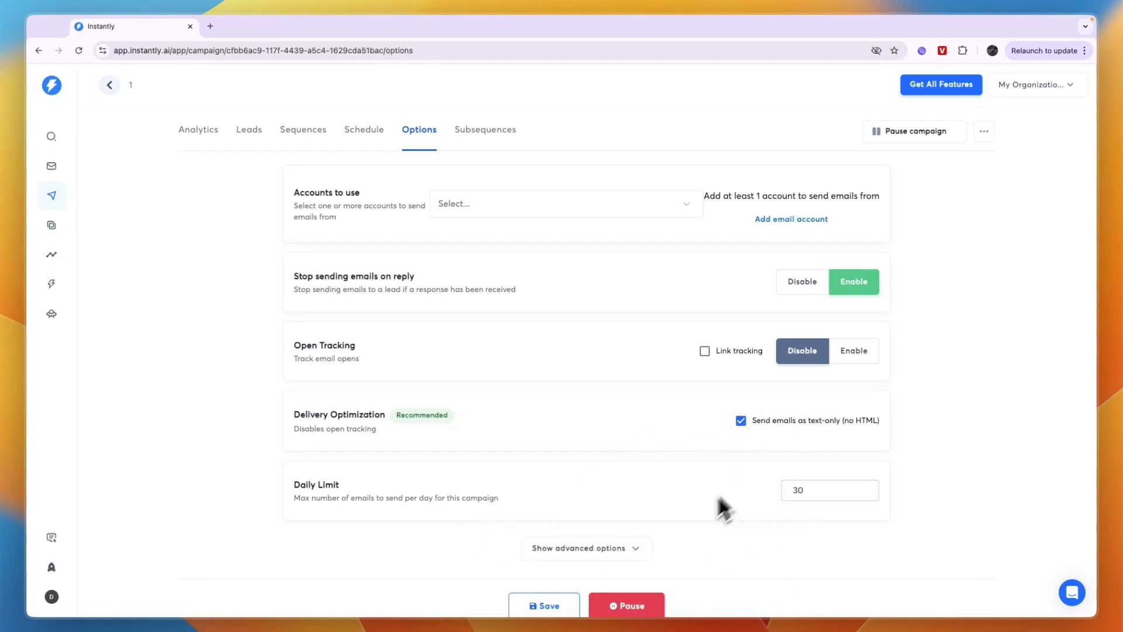
Look through the campaign's advanced options, from owner and sending pattern to CC and BCC, and try to save the options
left_click(615, 550)
scroll(608, 535, "down", 2)
scroll(606, 527, "down", 4)
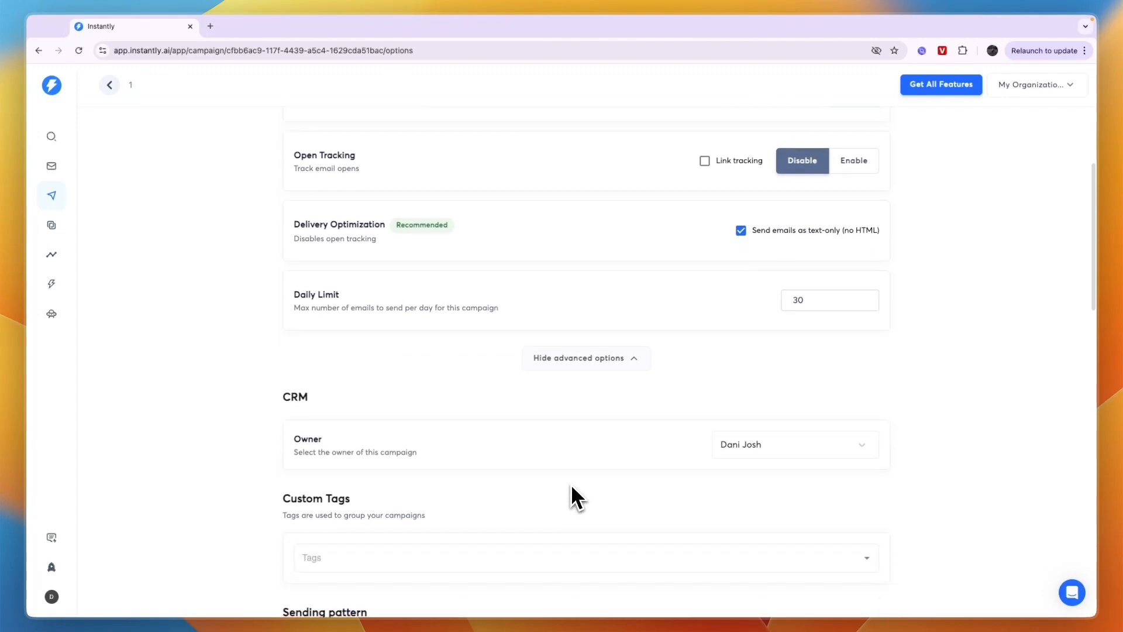
scroll(440, 451, "down", 4)
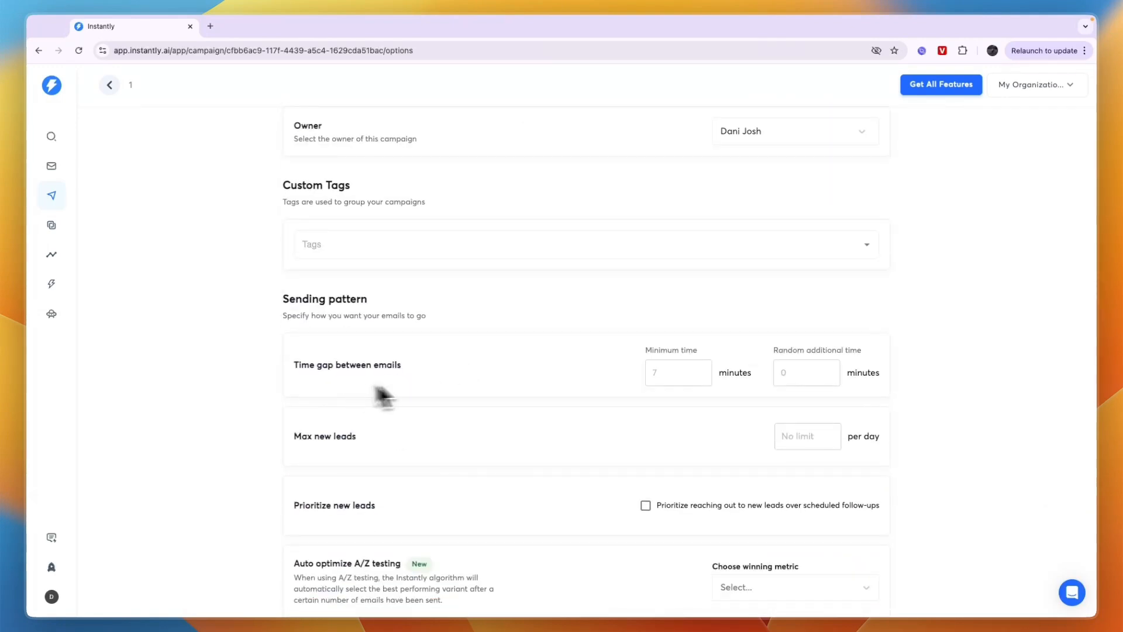
scroll(433, 465, "down", 1)
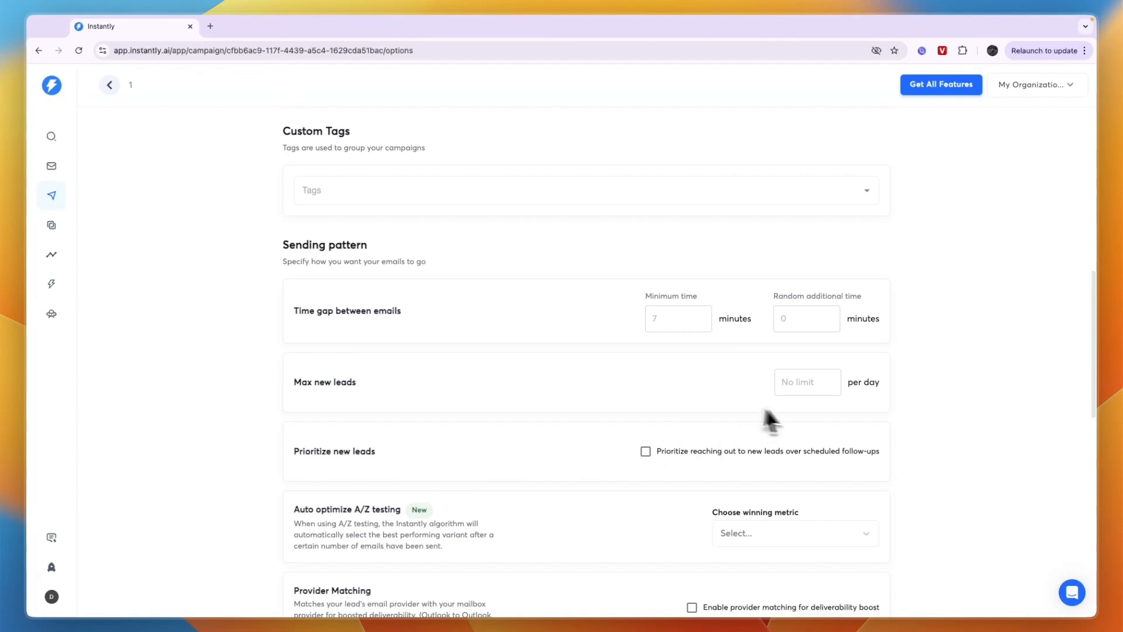
left_click(790, 387)
scroll(679, 402, "down", 13)
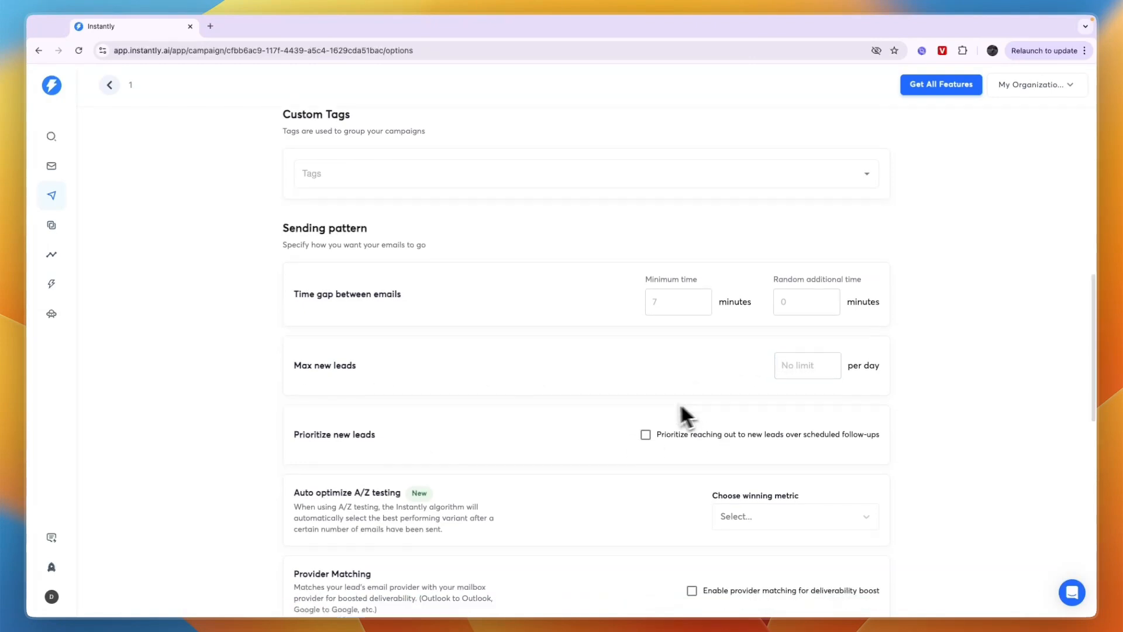
scroll(623, 409, "up", 20)
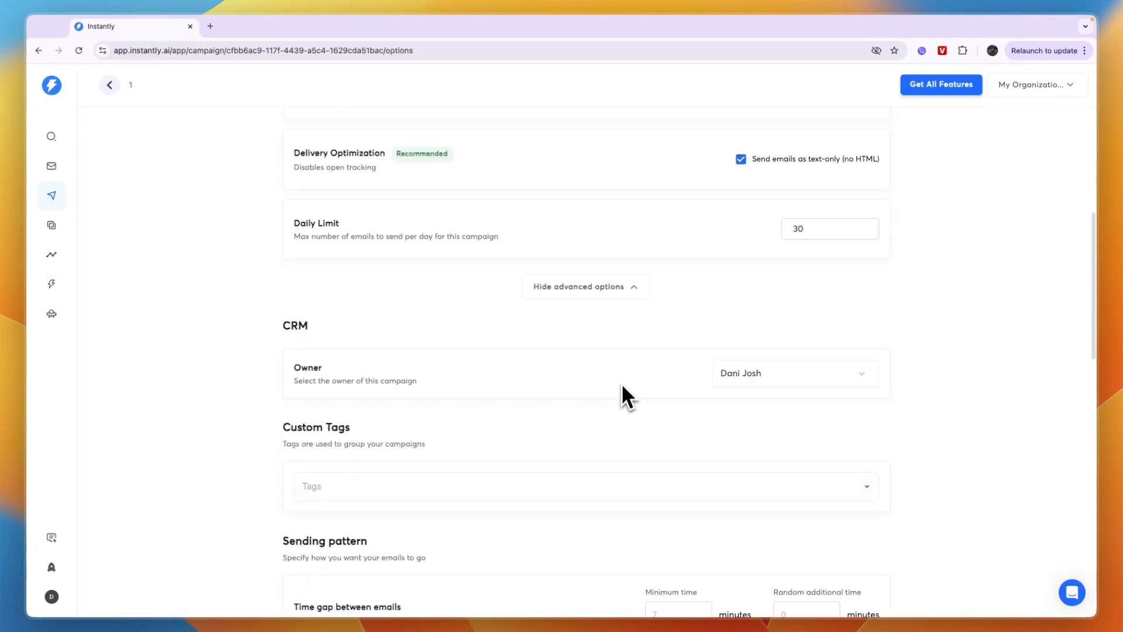
scroll(351, 204, "down", 13)
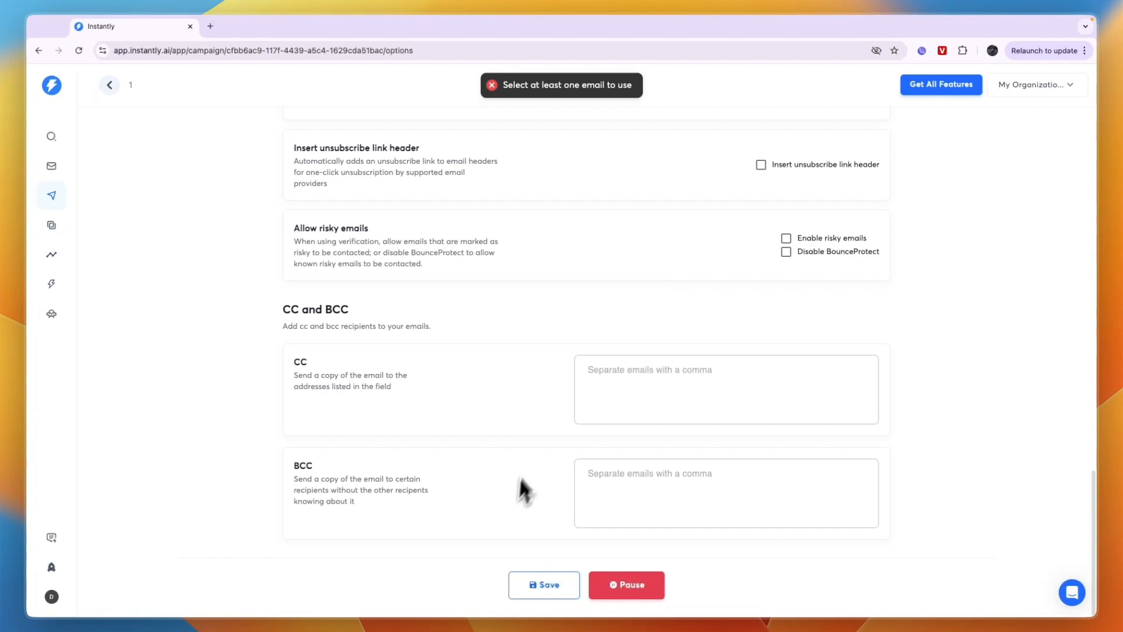
left_click(532, 583)
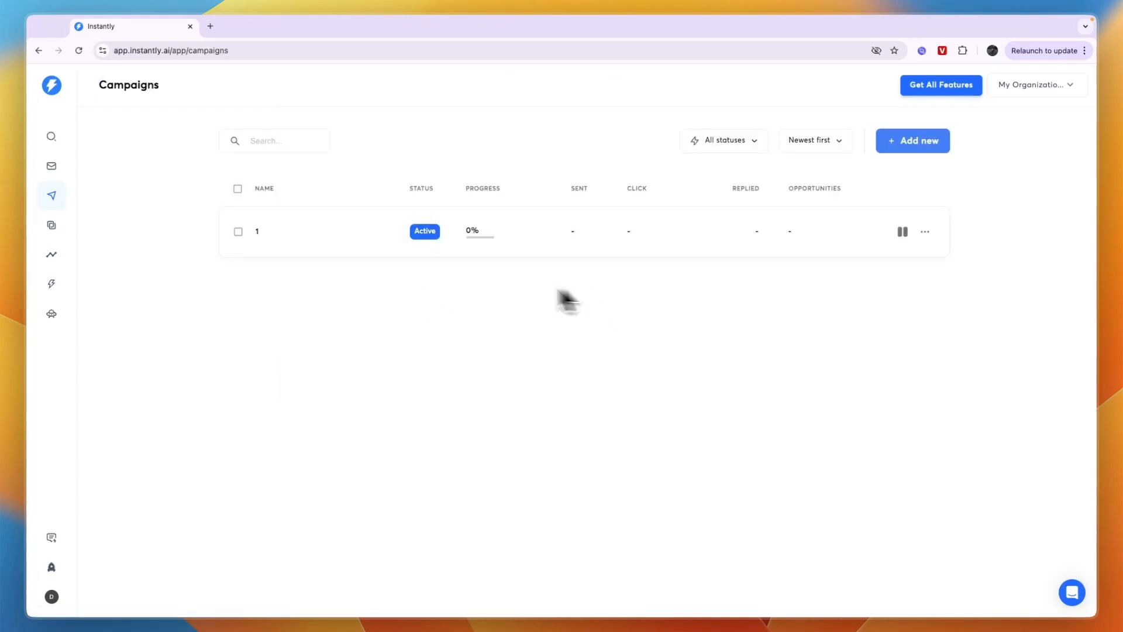
Reopen campaign 1 to view its analytics and leads, and check the Unibox for emails
left_click(385, 236)
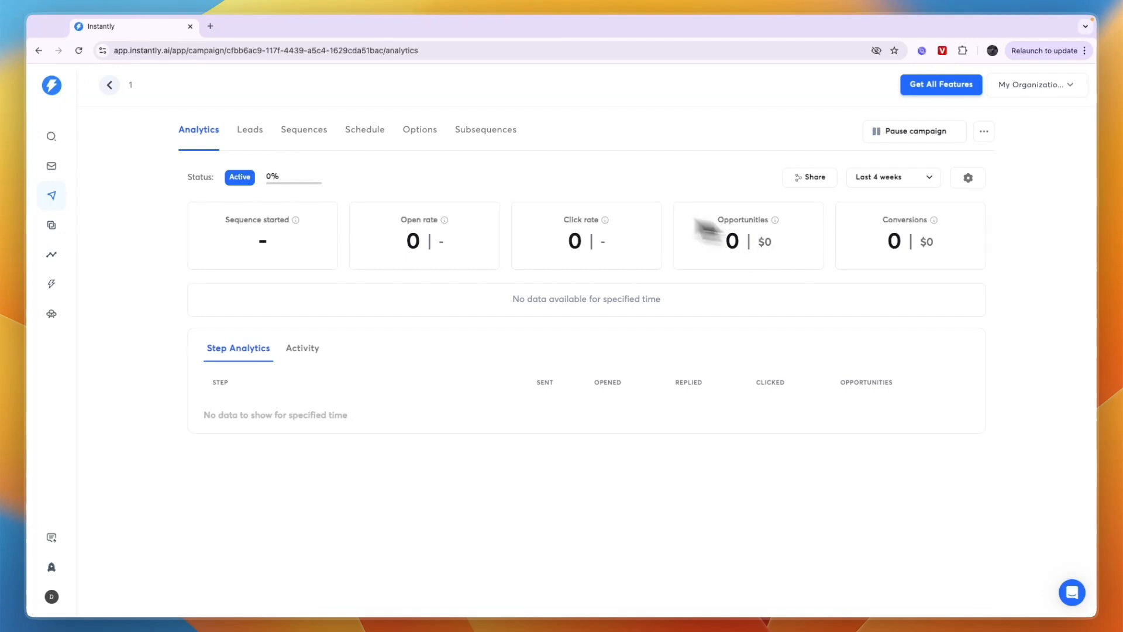
left_click(242, 136)
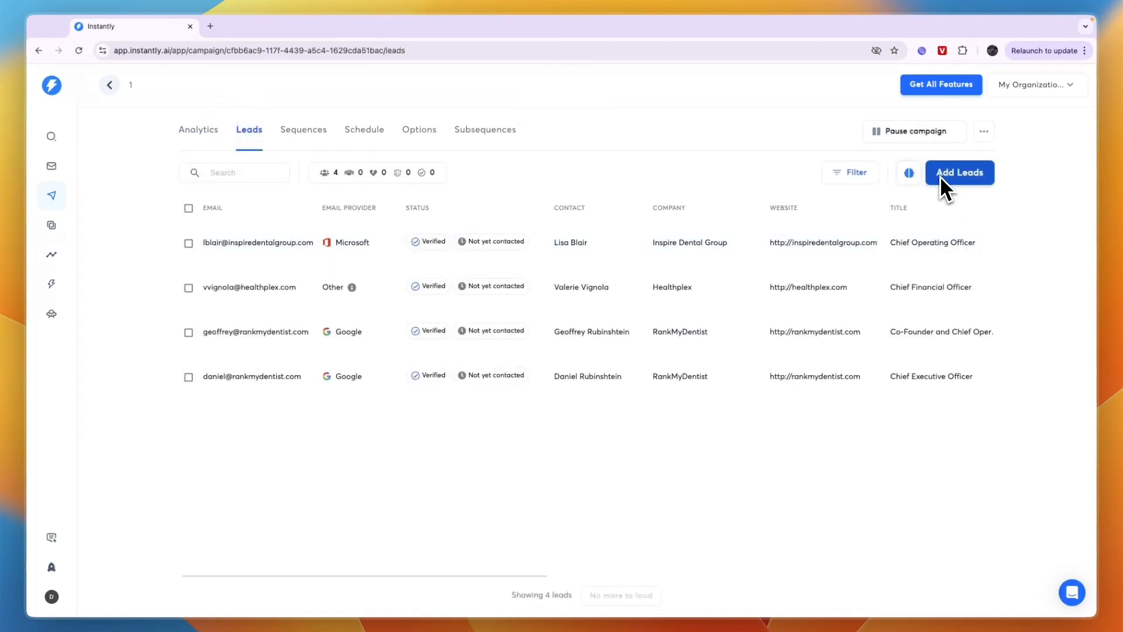
left_click(49, 223)
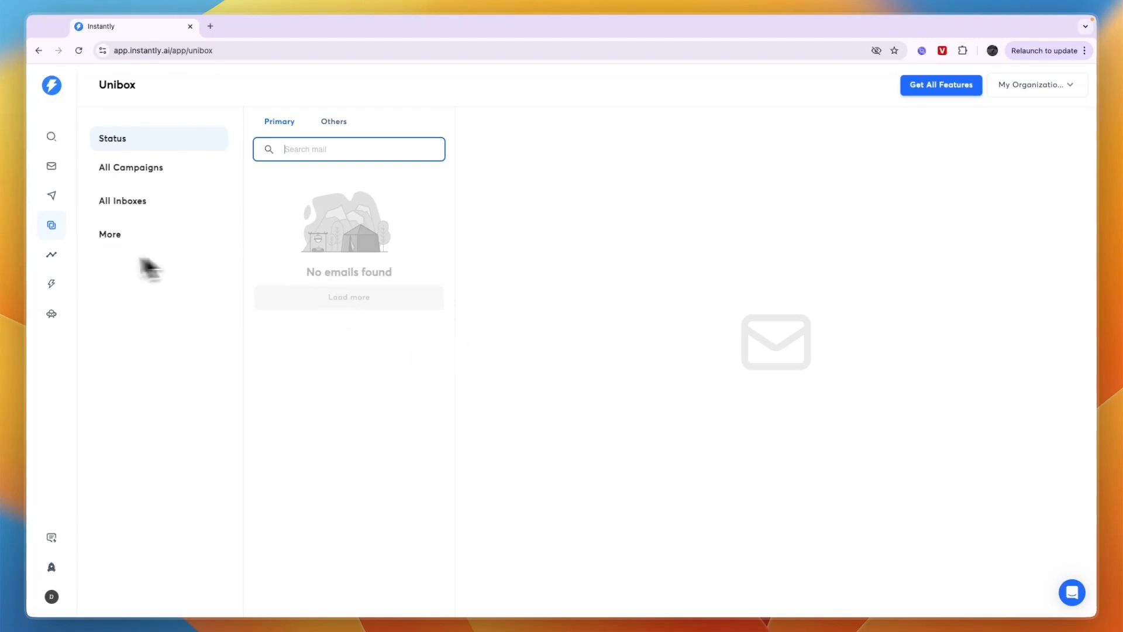
Examine the overall analytics for open rate, click rate, reply rate and opportunities, along with the campaign analytics
left_click(53, 256)
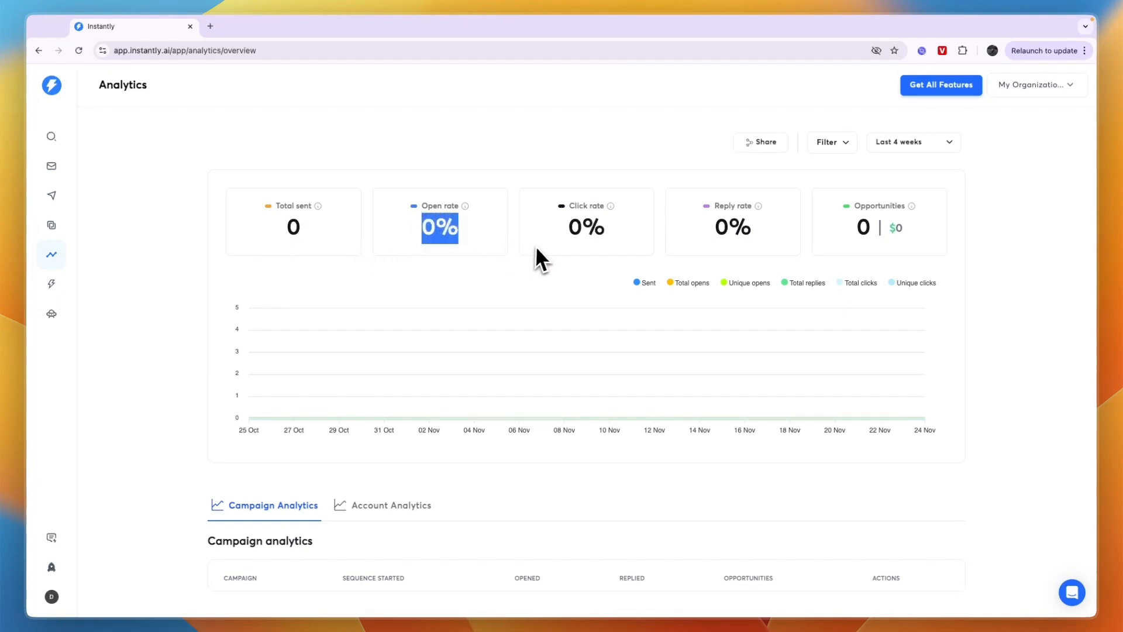
double_click(599, 241)
triple_click(738, 238)
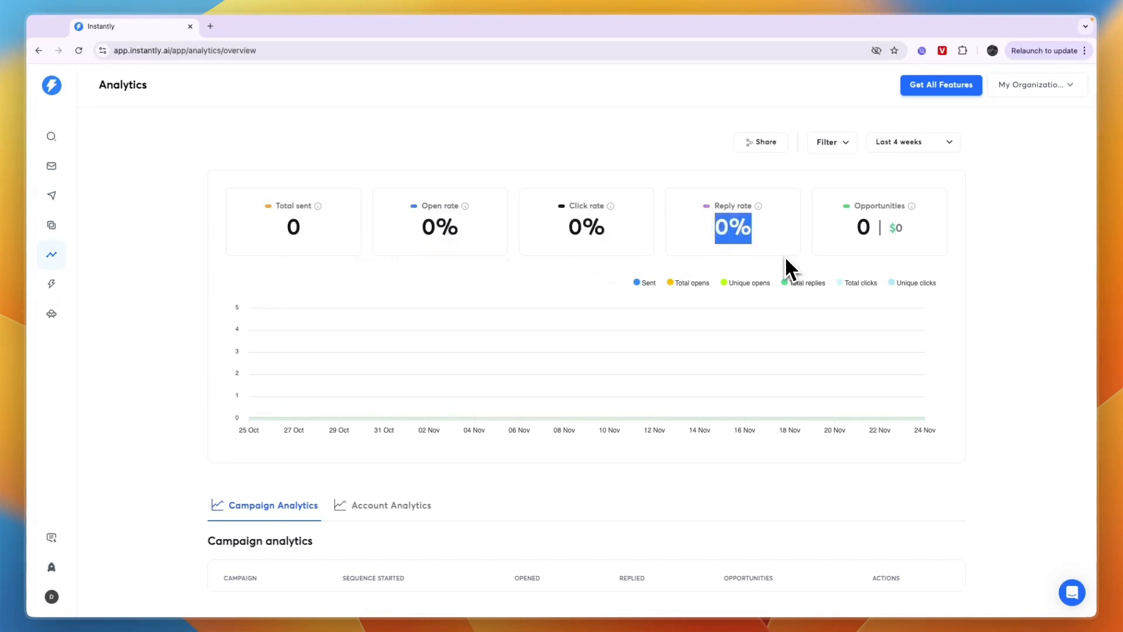
triple_click(878, 234)
left_click(957, 240)
scroll(949, 248, "down", 1)
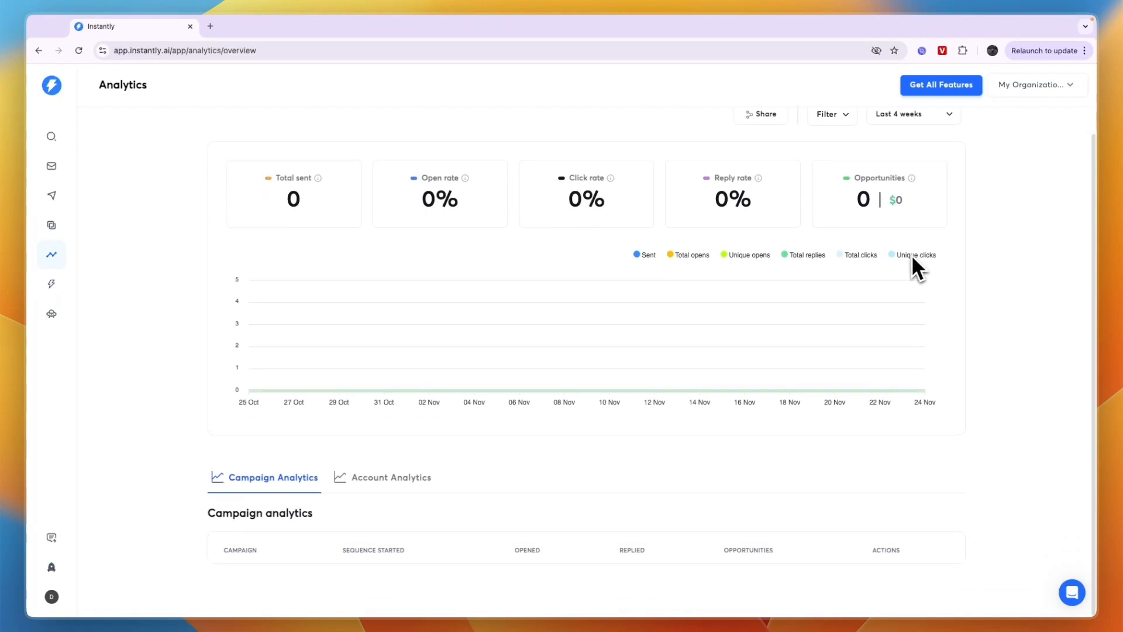
View the CRM's inbox, calls and website visitors sections, dismissing the Black Friday announcement
left_click(55, 285)
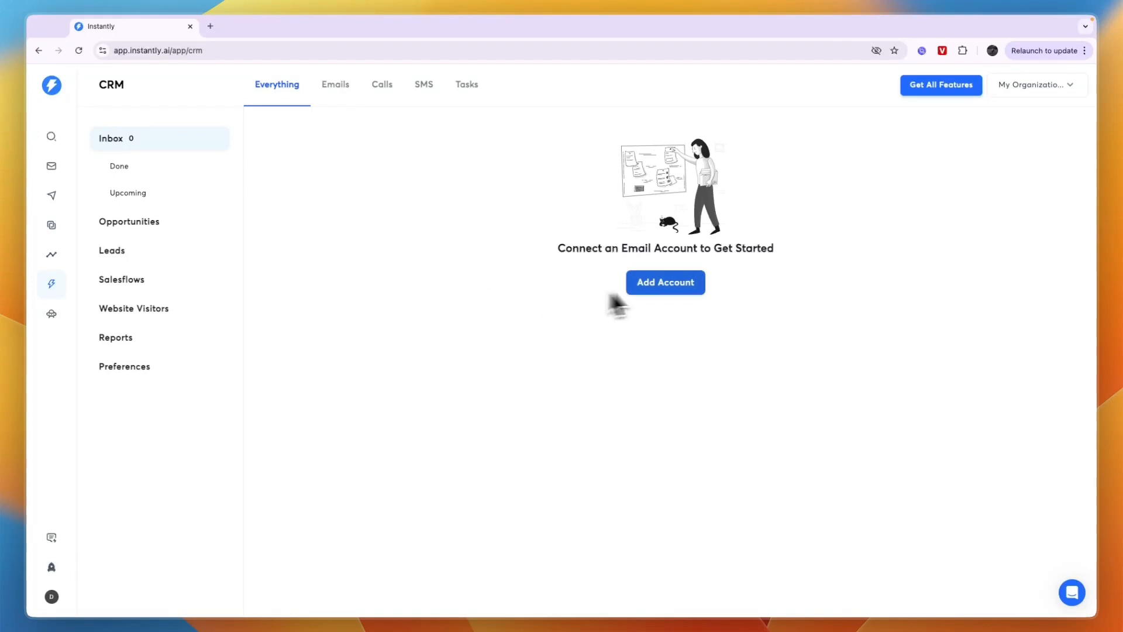
left_click(391, 89)
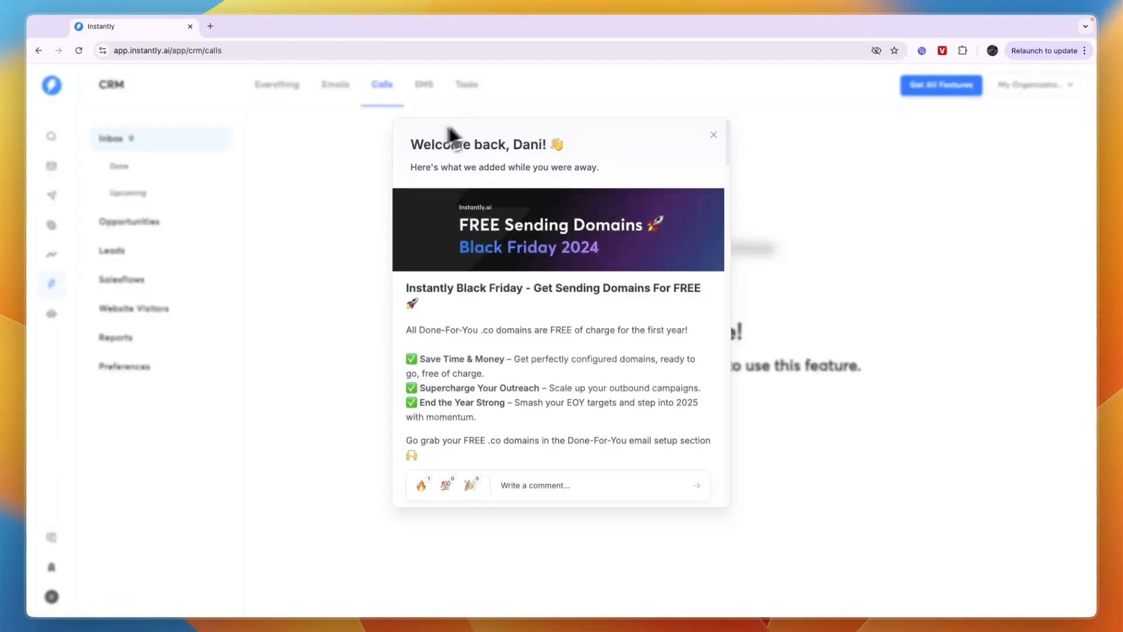
left_click(715, 135)
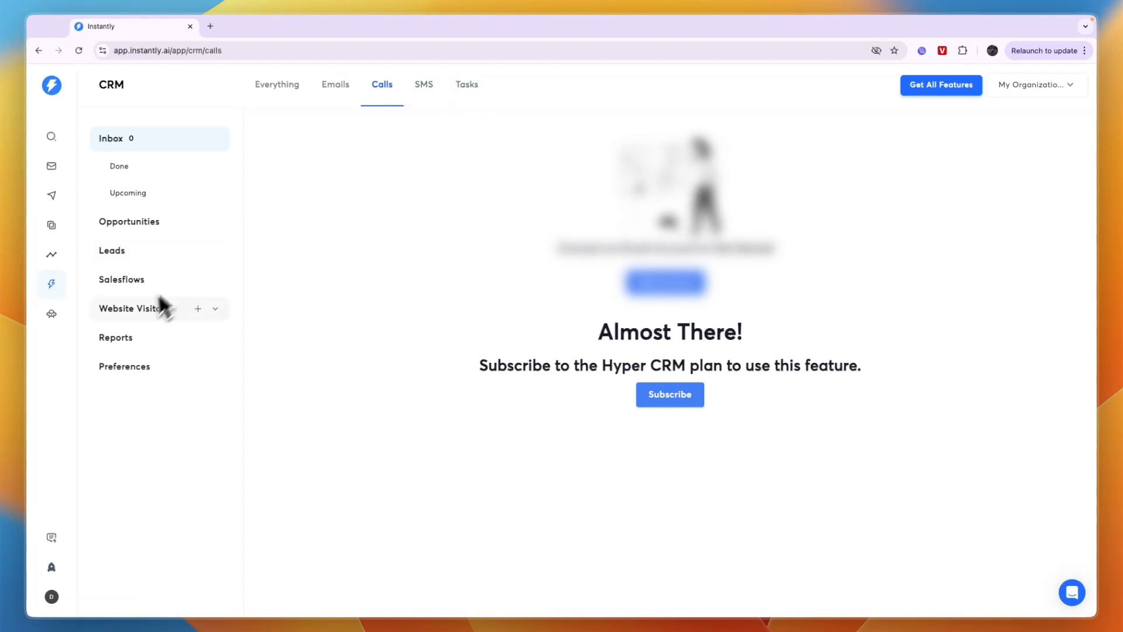
left_click(152, 316)
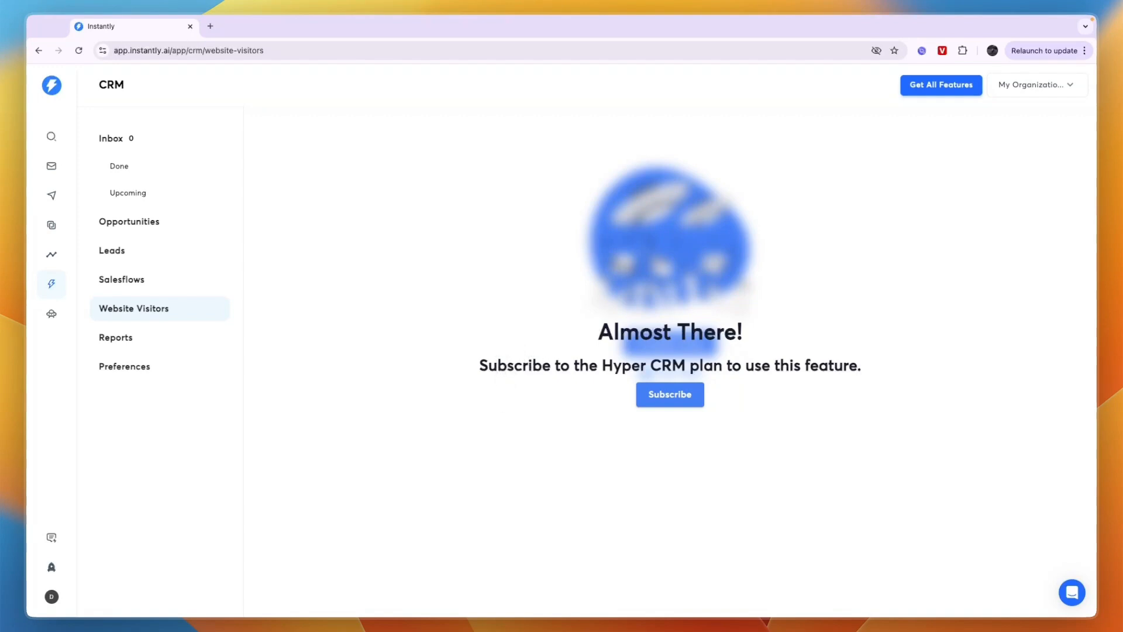
Compare the Growth CRM and Hyper CRM subscription plans and show the annual pricing
left_click_drag(603, 368, 685, 369)
left_click(693, 389)
scroll(585, 375, "down", 2)
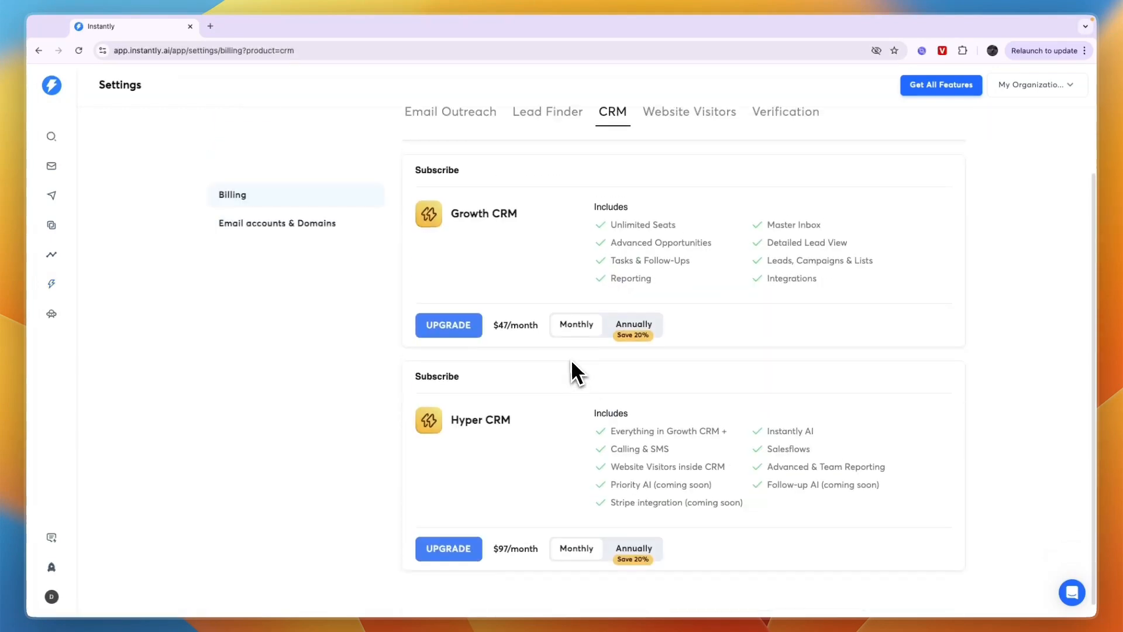
mouse_move(494, 543)
left_mouse_down()
mouse_move(540, 561)
mouse_move(514, 544)
left_mouse_up()
left_click(620, 544)
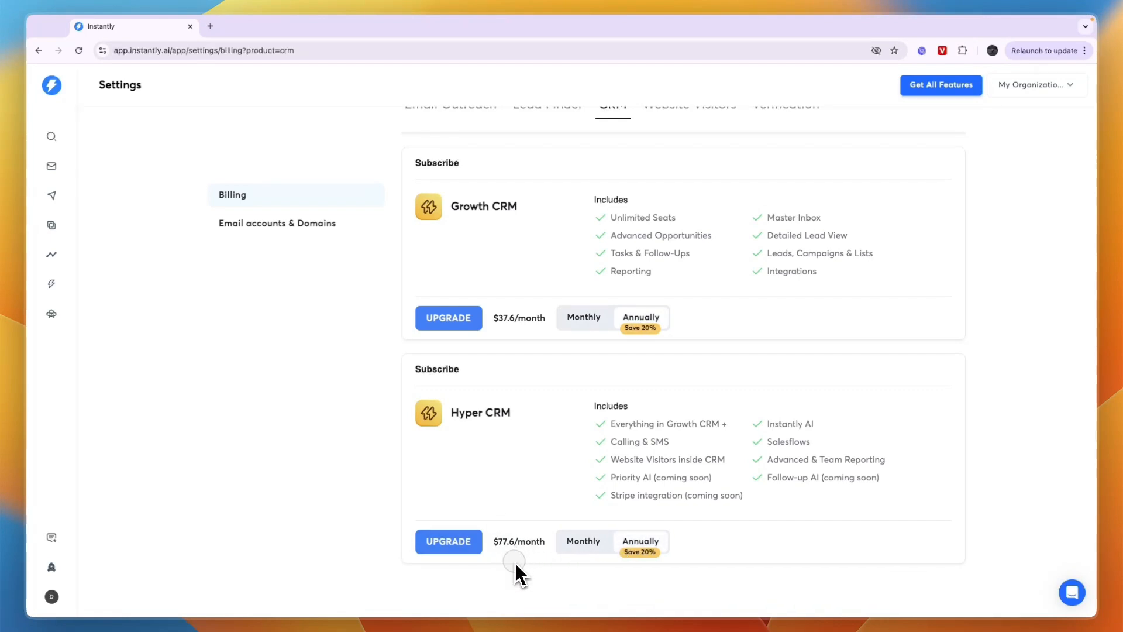
View the standalone Website Visitors area and return to the campaigns list
left_click(61, 322)
left_click(50, 198)
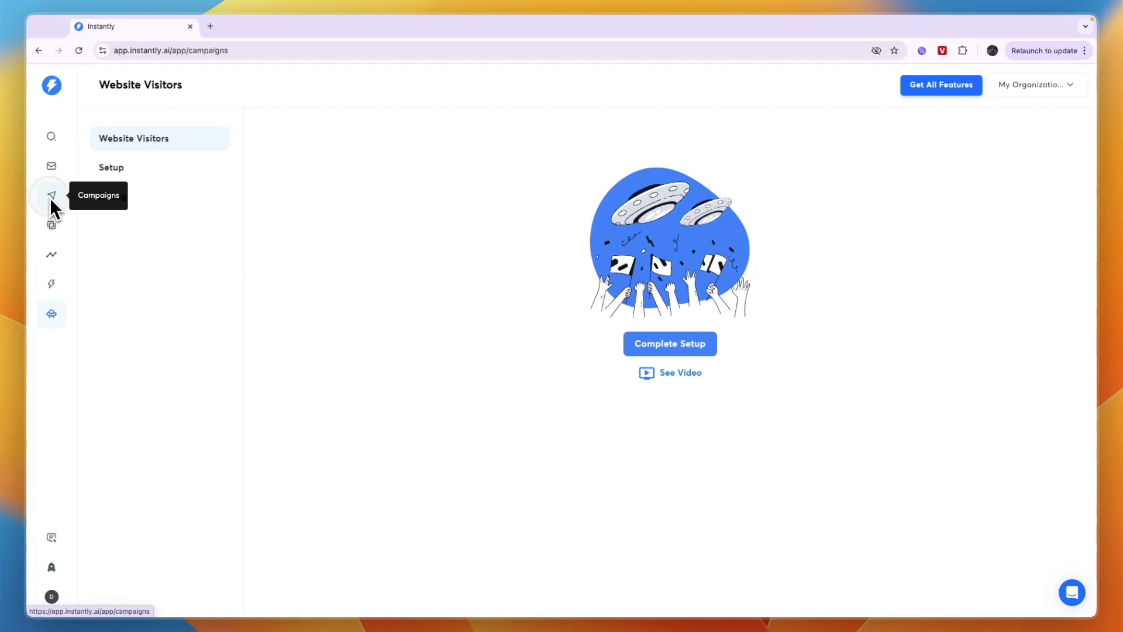